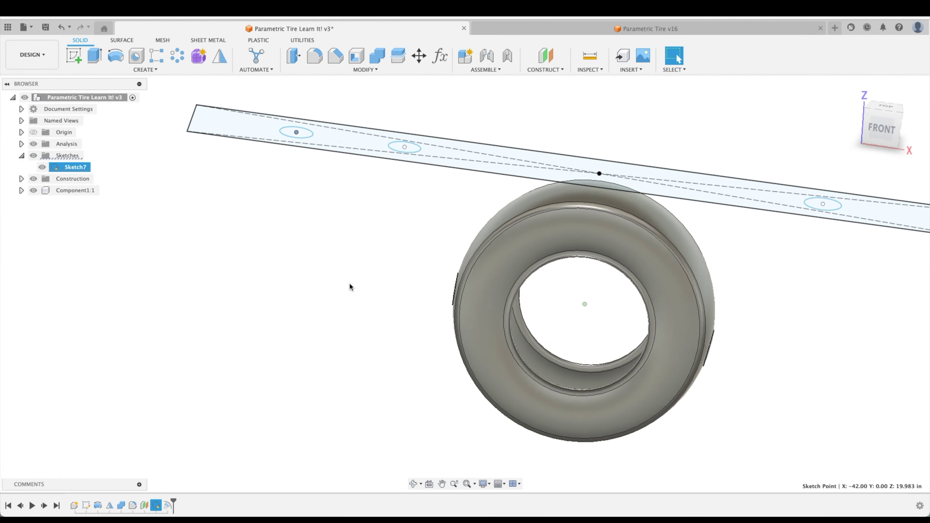
# Set TreadPatternNu to 60 and AspectRatio to 60 so the treaded tire regenerates.
pyautogui.keyDown('shift'); pyautogui.moveTo(606, 240); pyautogui.dragTo(585, 312, button='middle'); pyautogui.keyUp('shift')
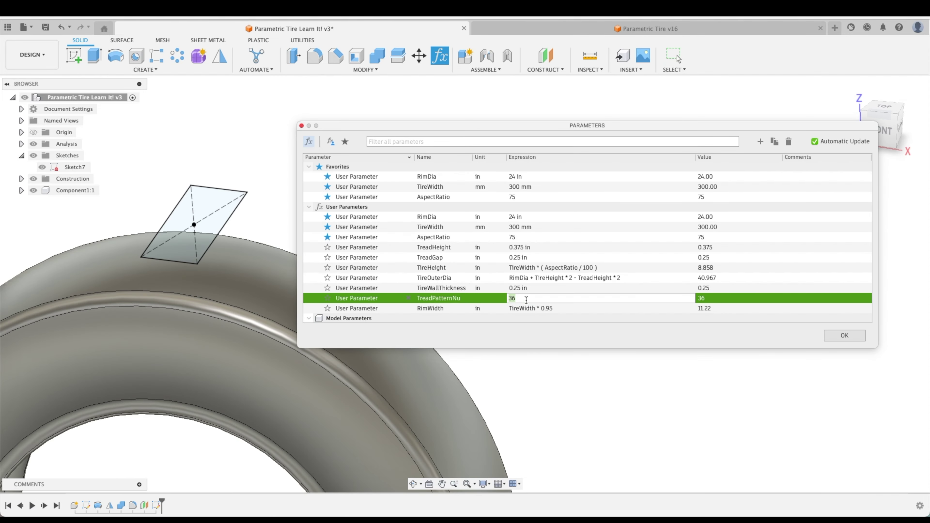
pyautogui.write('60')
pyautogui.press('Return')
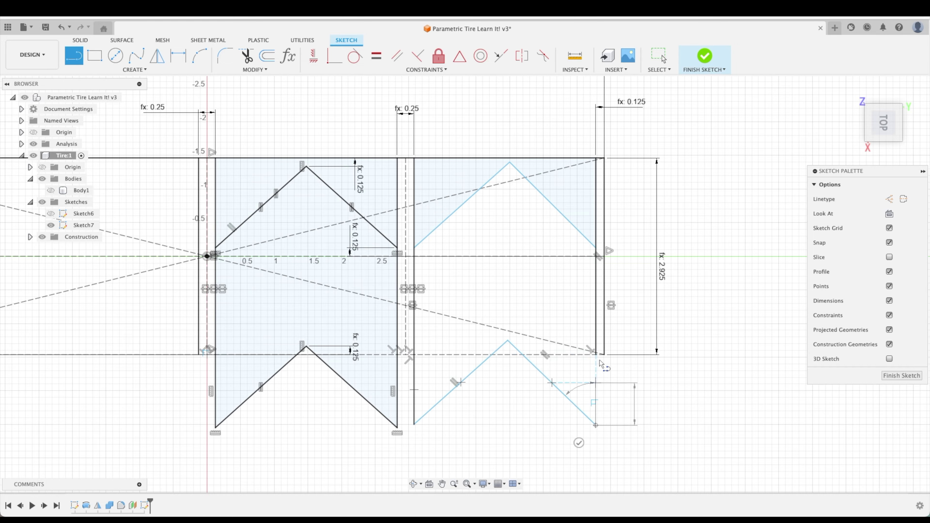
pyautogui.click(599, 425)
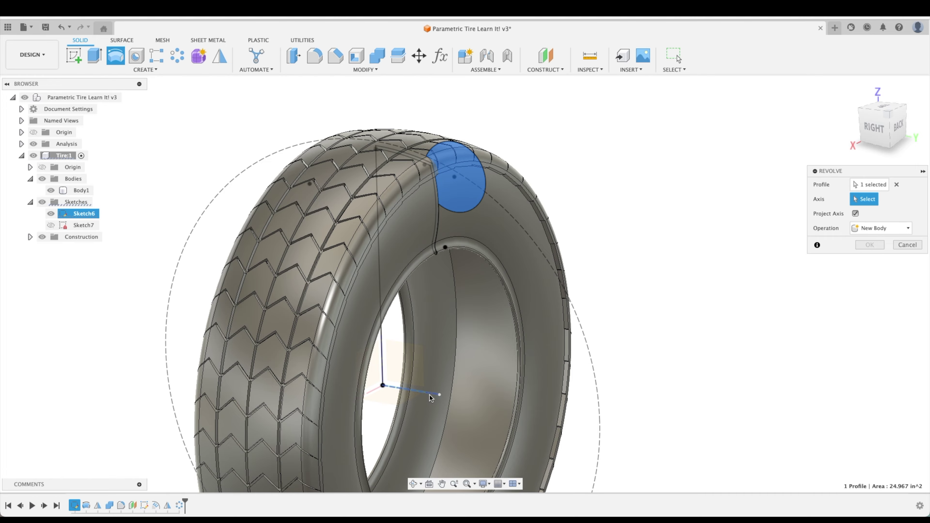
pyautogui.click(430, 395)
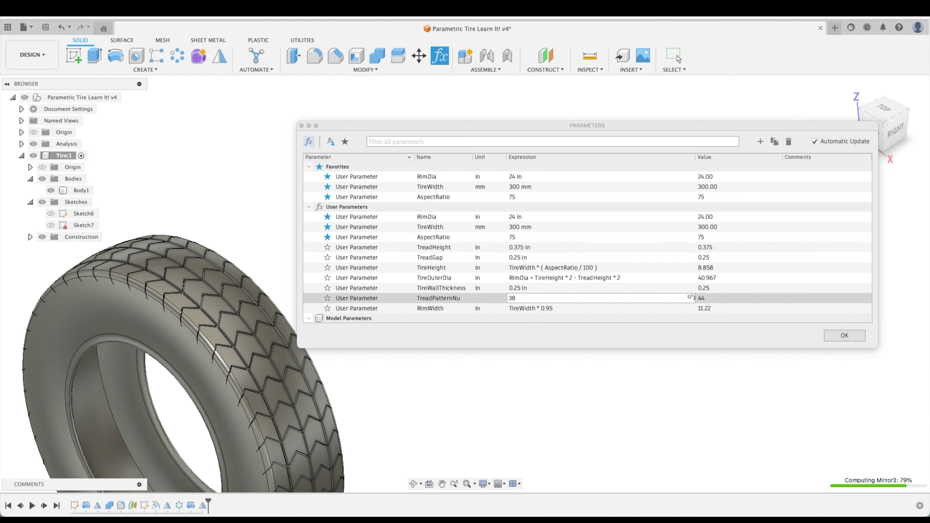
pyautogui.press('Return')
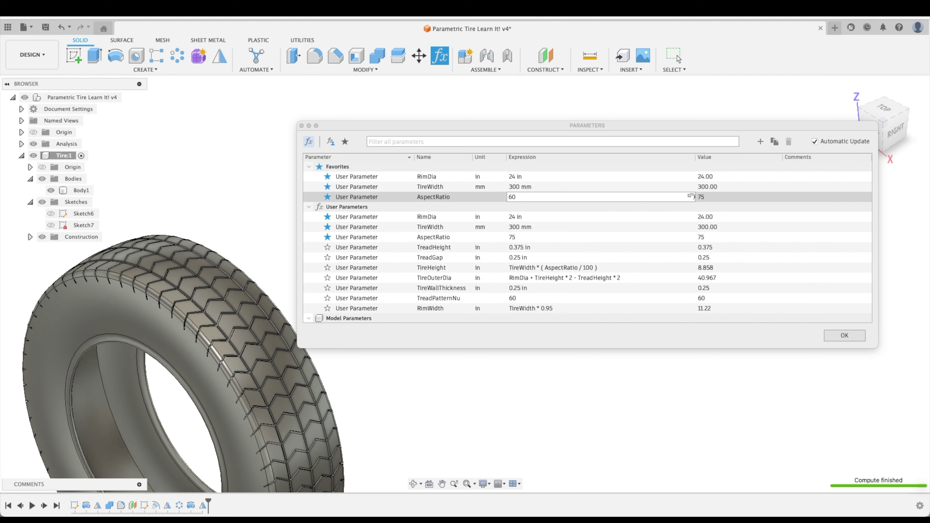
pyautogui.press('Return')
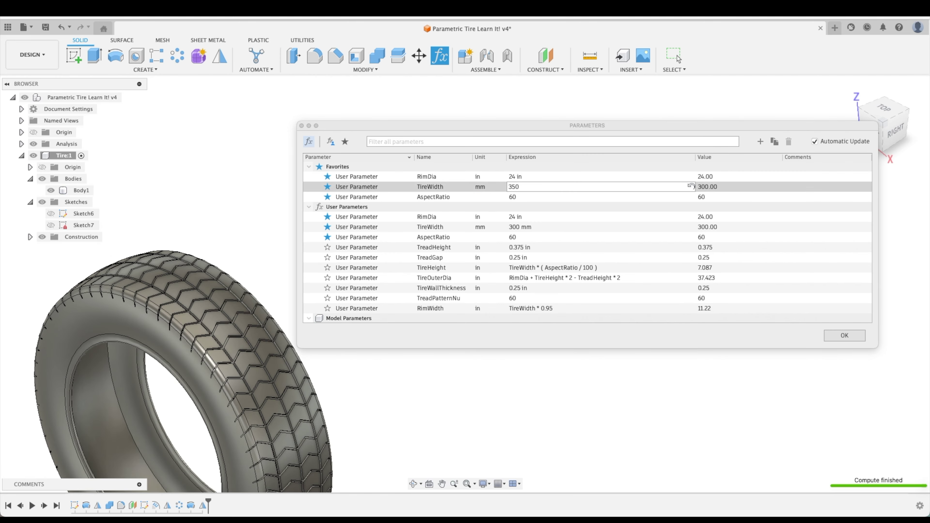
pyautogui.press('Return')
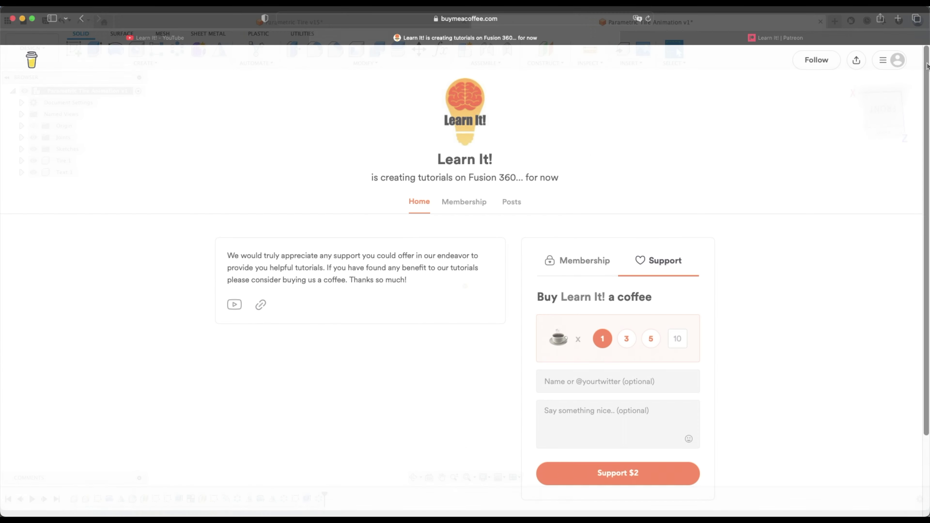
# Scroll down through the Learn It! Buy Me a Coffee and Patreon support pages.
pyautogui.scroll(-2, 465, 257)
pyautogui.moveTo(925, 82); pyautogui.dragTo(925, 144)
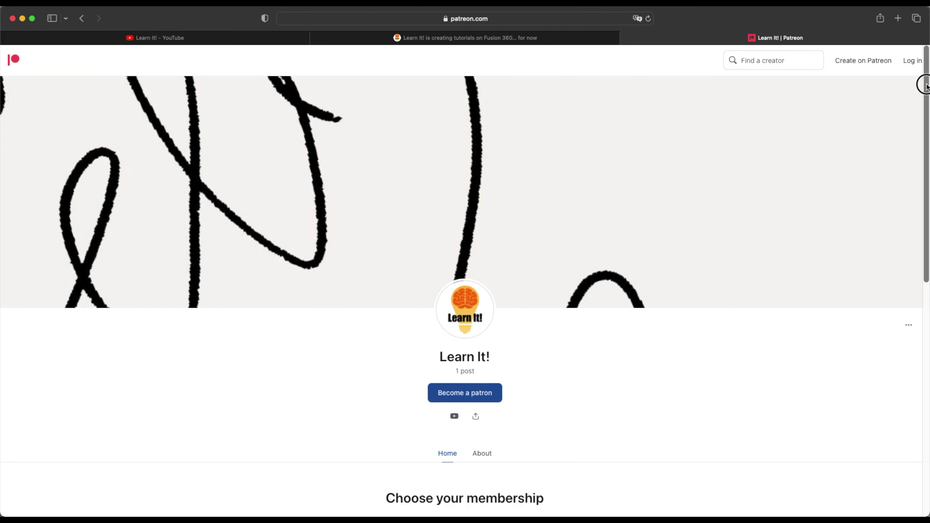
pyautogui.moveTo(925, 83); pyautogui.dragTo(925, 294)
pyautogui.moveTo(926, 294); pyautogui.dragTo(925, 311)
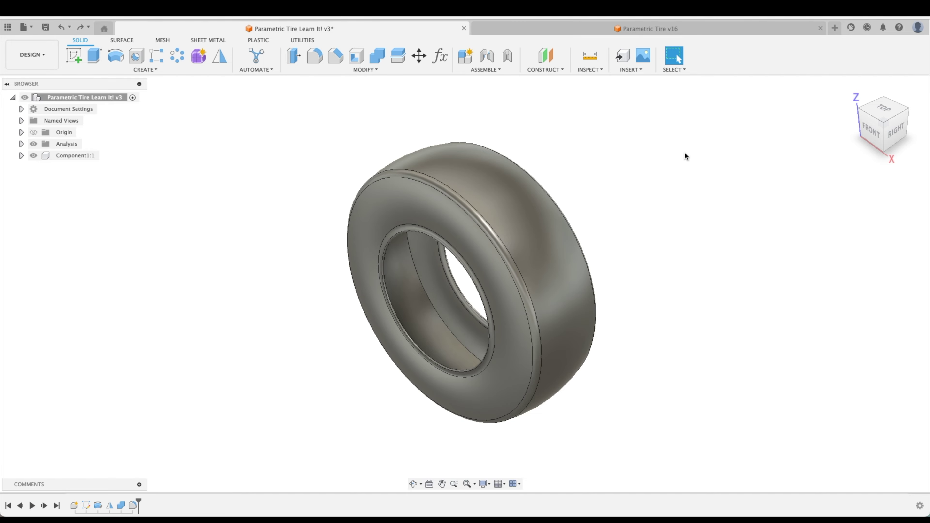
# Tilt the view and start an offset construction plane based on the XY plane.
pyautogui.keyDown('shift'); pyautogui.moveTo(546, 183); pyautogui.dragTo(514, 135, button='middle'); pyautogui.keyUp('shift')
pyautogui.keyDown('shift'); pyautogui.moveTo(404, 122); pyautogui.dragTo(549, 60, button='middle'); pyautogui.keyUp('shift')
pyautogui.click(546, 56)
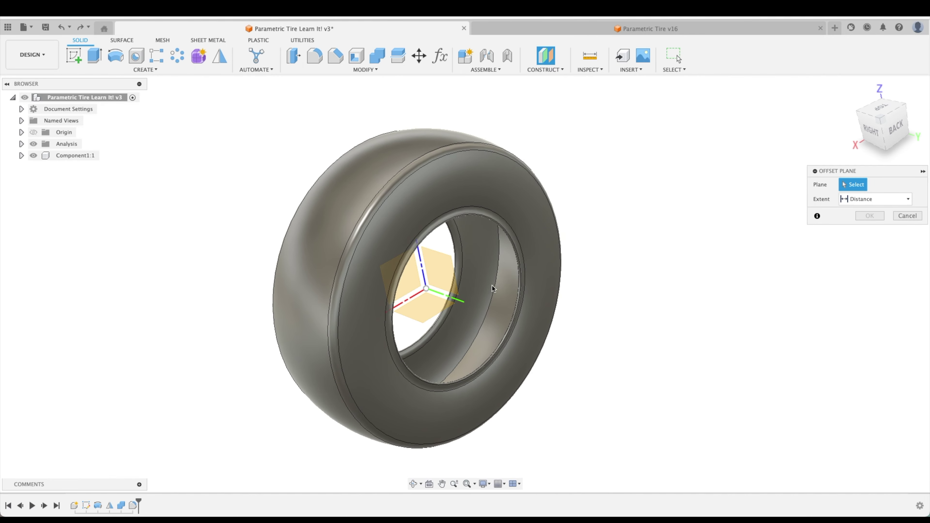
pyautogui.click(430, 309)
# Drag the plane to a 21.00 in offset just above the tire and confirm it.
pyautogui.moveTo(428, 289); pyautogui.dragTo(422, 94)
pyautogui.keyDown('shift'); pyautogui.moveTo(421, 93); pyautogui.dragTo(655, 194, button='middle'); pyautogui.keyUp('shift')
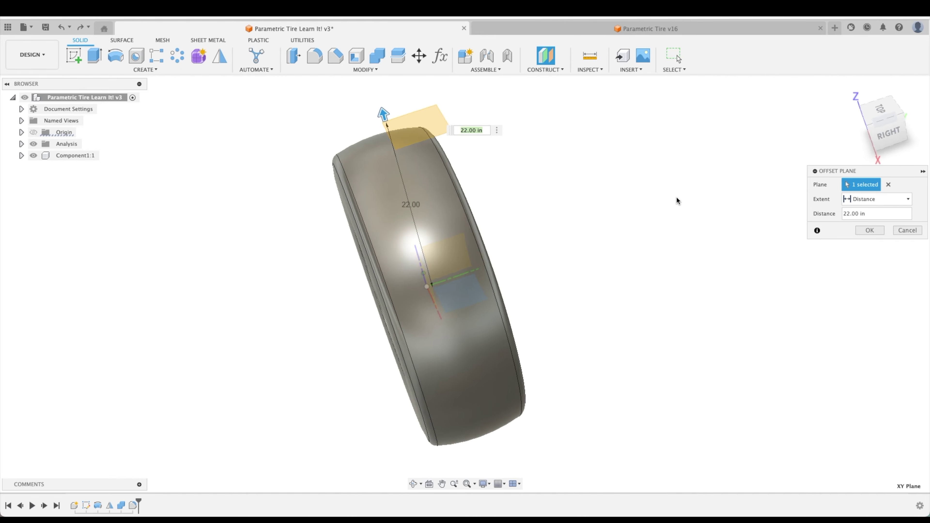
pyautogui.keyDown('shift'); pyautogui.scroll(-10, 877, 233); pyautogui.keyUp('shift')
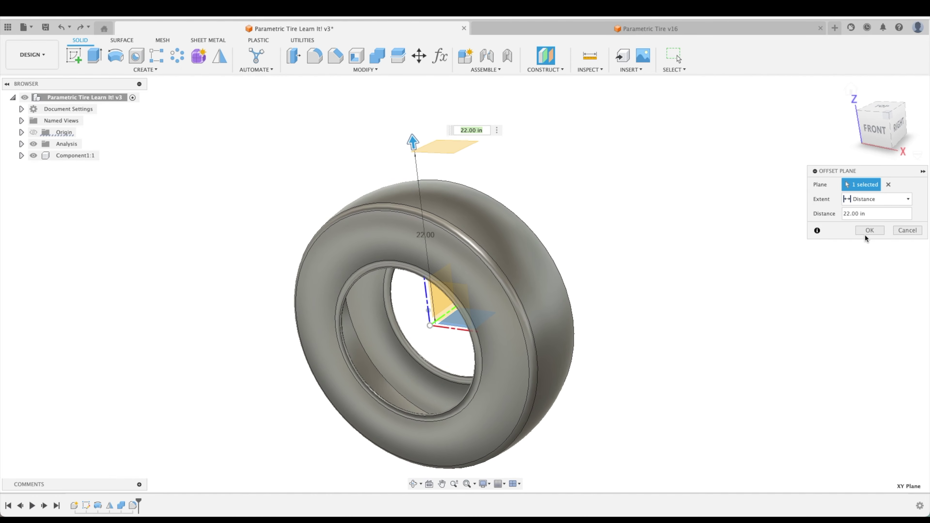
pyautogui.keyDown('shift'); pyautogui.hscroll(-5, 876, 235); pyautogui.keyUp('shift')
pyautogui.moveTo(425, 138)
pyautogui.mouseDown()
pyautogui.moveTo(424, 153)
pyautogui.moveTo(421, 134)
pyautogui.moveTo(424, 143)
pyautogui.mouseUp()
pyautogui.keyDown('shift'); pyautogui.scroll(3, 484, 151); pyautogui.keyUp('shift')
pyautogui.scroll(-1, 483, 150)
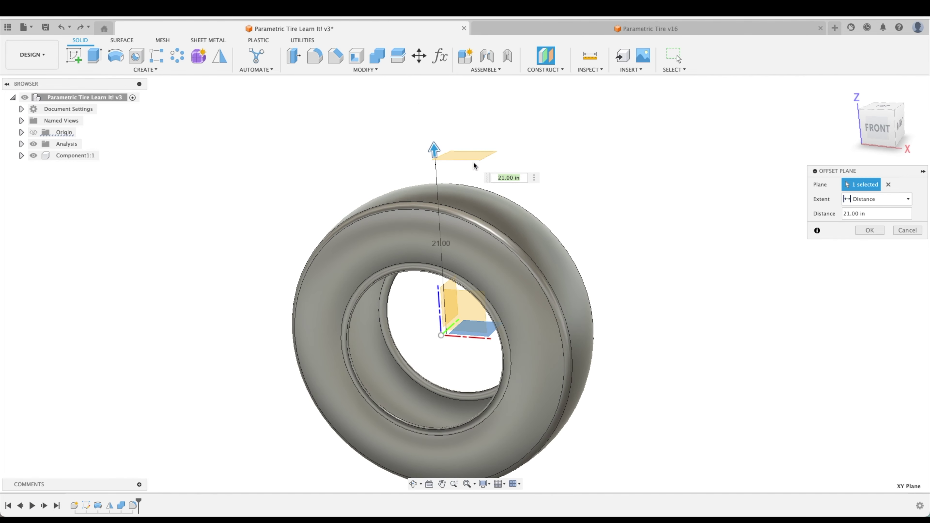
pyautogui.hscroll(1, 517, 184)
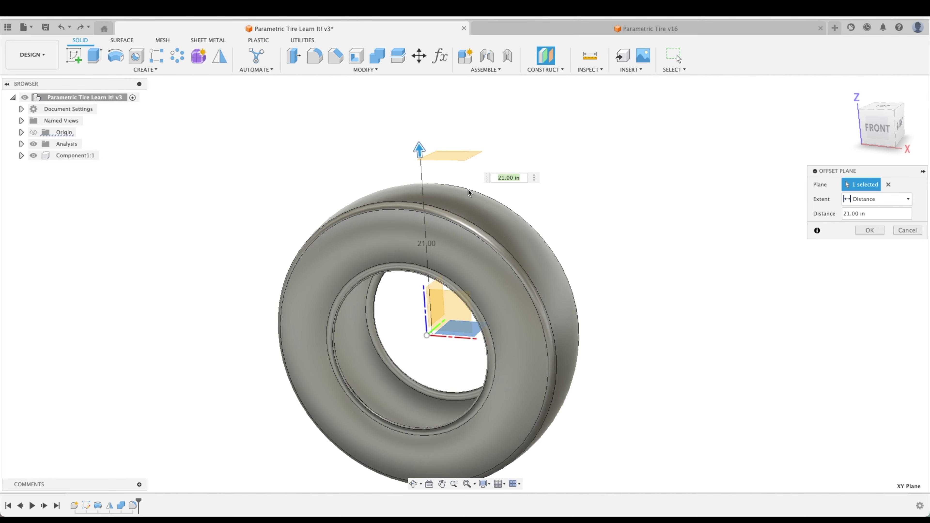
pyautogui.keyDown('shift'); pyautogui.scroll(-2, 453, 182); pyautogui.keyUp('shift')
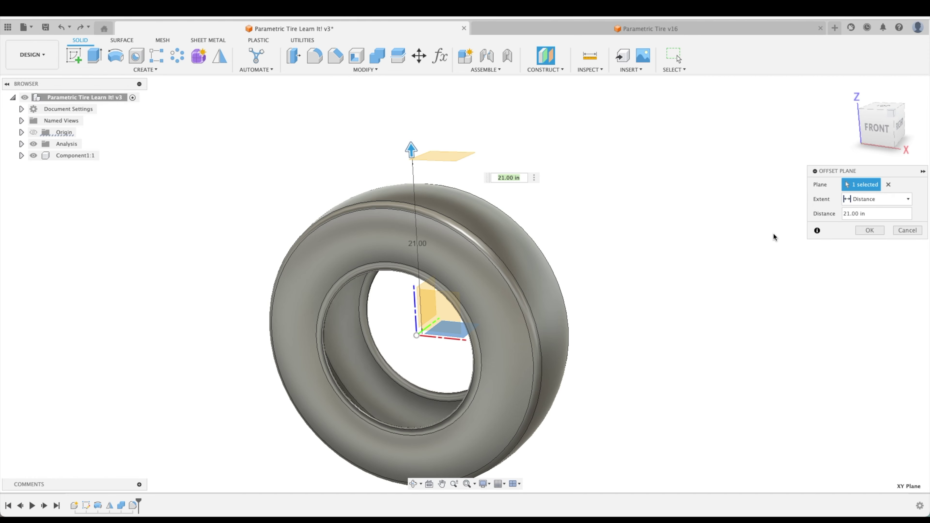
pyautogui.click(868, 230)
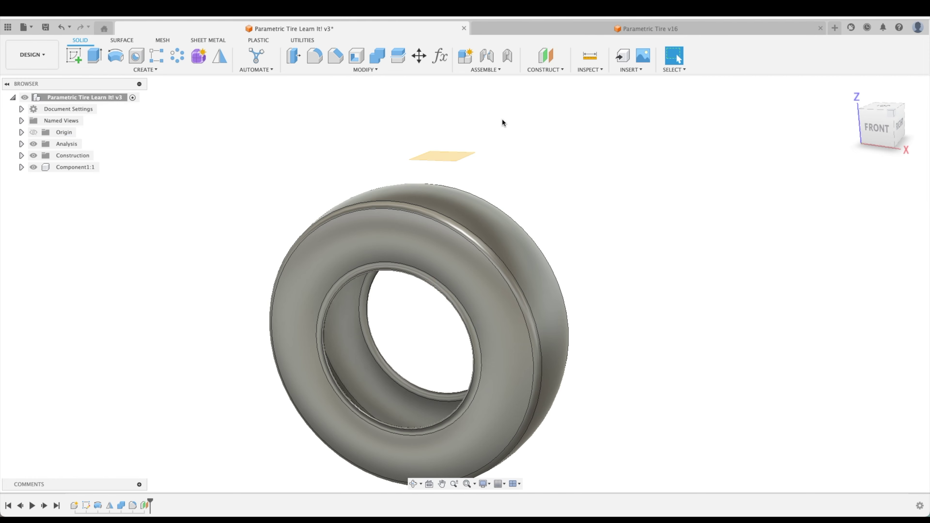
# Change the RimDia parameter from 19 in to 30 in.
pyautogui.click(440, 55)
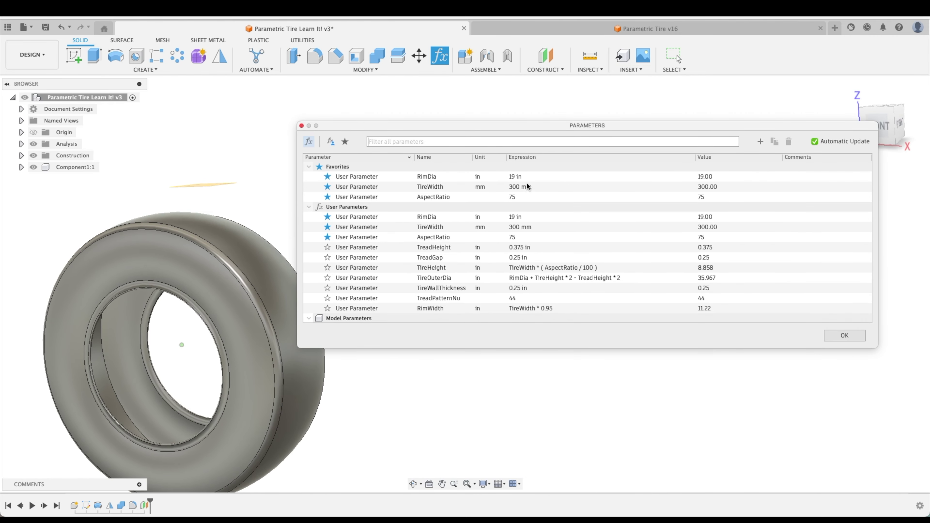
pyautogui.click(541, 176)
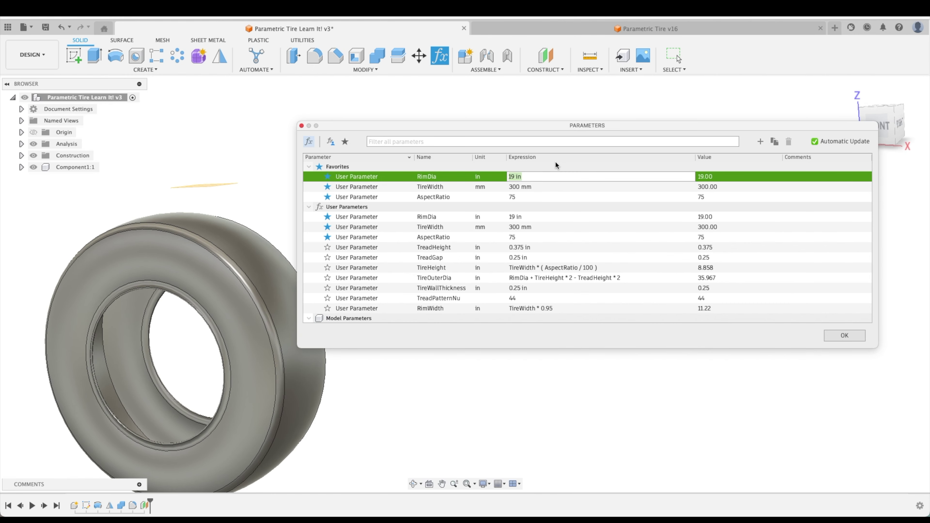
pyautogui.write('30')
pyautogui.press('Return')
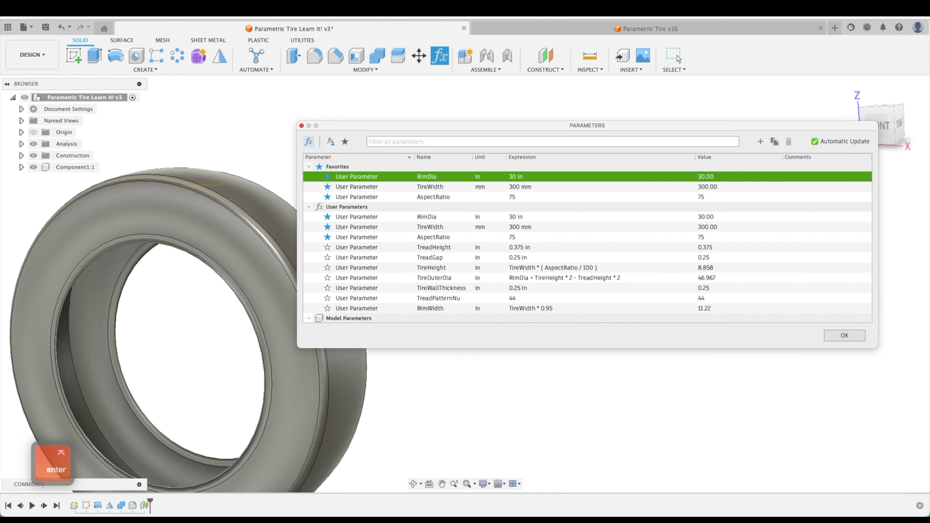
pyautogui.click(210, 196)
# Inspect the enlarged tire and plane, then return to the home isometric view.
pyautogui.moveTo(225, 186)
pyautogui.keyDown('shift'); pyautogui.mouseDown(button='middle')
pyautogui.moveTo(250, 188)
pyautogui.moveTo(256, 206)
pyautogui.mouseUp(button='middle'); pyautogui.keyUp('shift')
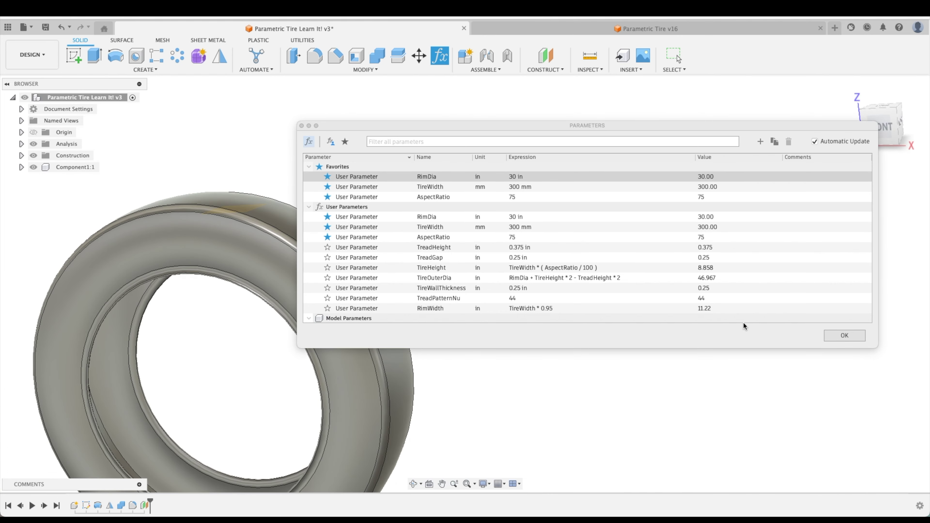
pyautogui.click(844, 335)
pyautogui.moveTo(751, 284)
pyautogui.keyDown('shift'); pyautogui.mouseDown(button='middle')
pyautogui.moveTo(594, 270)
pyautogui.moveTo(450, 279)
pyautogui.moveTo(195, 459)
pyautogui.moveTo(276, 272)
pyautogui.moveTo(164, 484)
pyautogui.mouseUp(button='middle'); pyautogui.keyUp('shift')
pyautogui.click(850, 89)
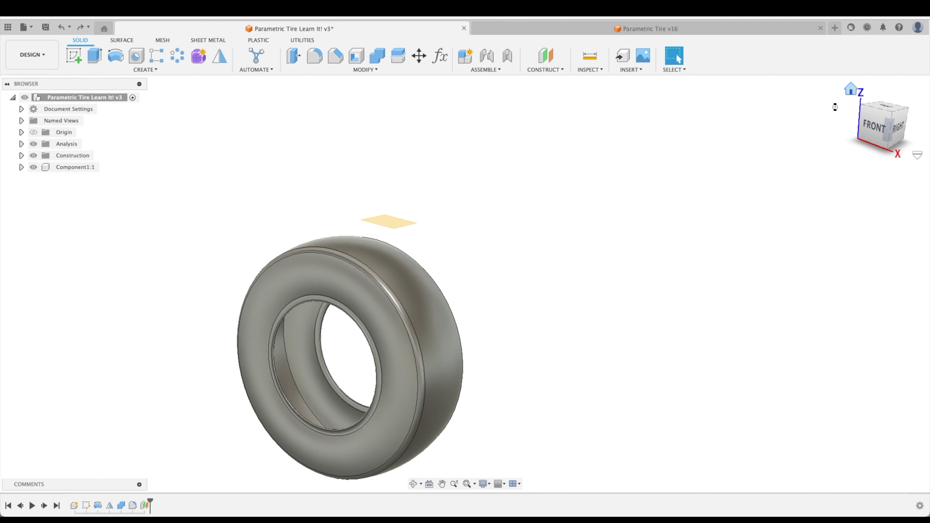
# Replace the plane's 21.00 in distance with the expression TireOuterDia / 2.
pyautogui.doubleClick(147, 505)
pyautogui.click(794, 224)
pyautogui.write('t')
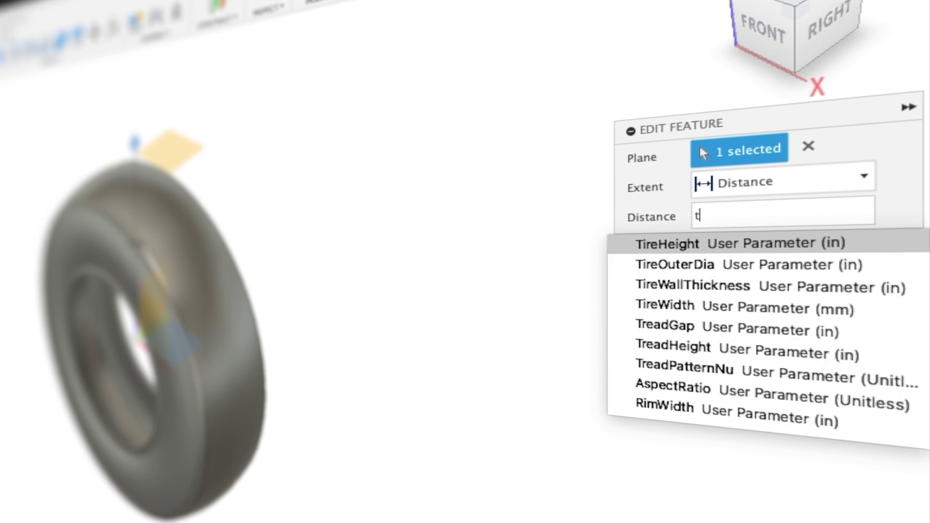
pyautogui.write('ire')
pyautogui.press('Down')
pyautogui.press('Return')
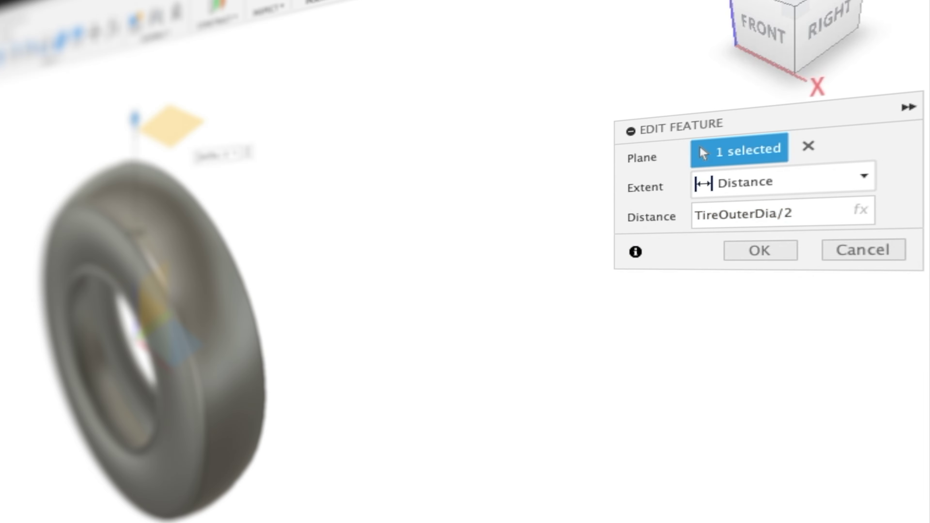
pyautogui.write('/2')
pyautogui.press('Return')
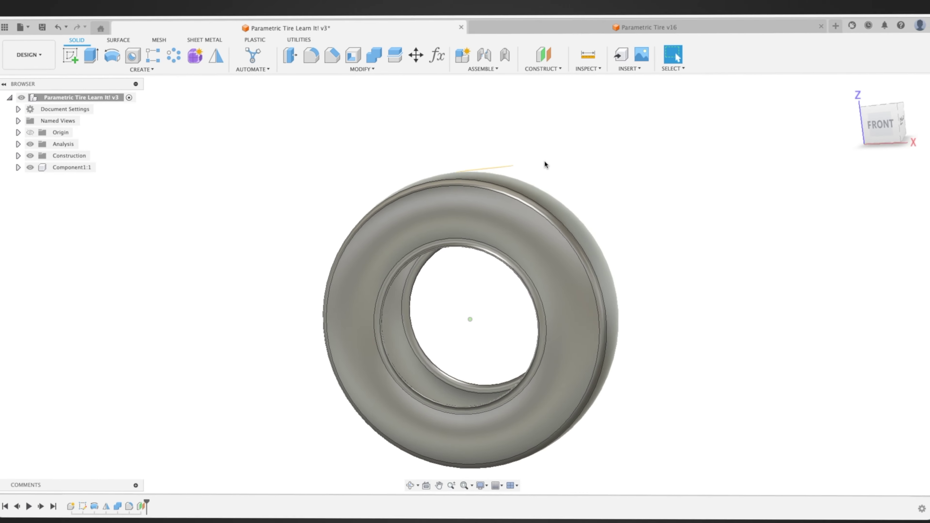
pyautogui.scroll(5, 545, 162)
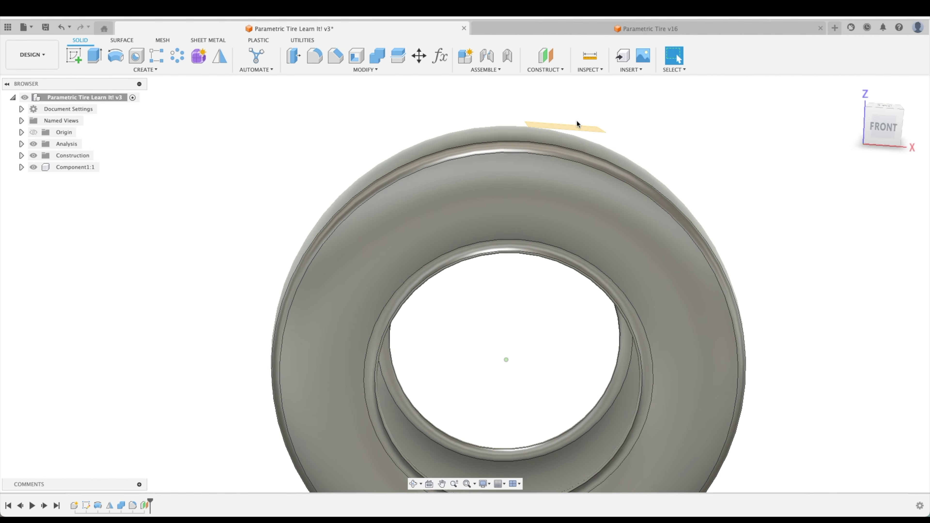
pyautogui.keyDown('shift'); pyautogui.moveTo(681, 144); pyautogui.dragTo(590, 181, button='middle'); pyautogui.keyUp('shift')
pyautogui.scroll(-1, 487, 189)
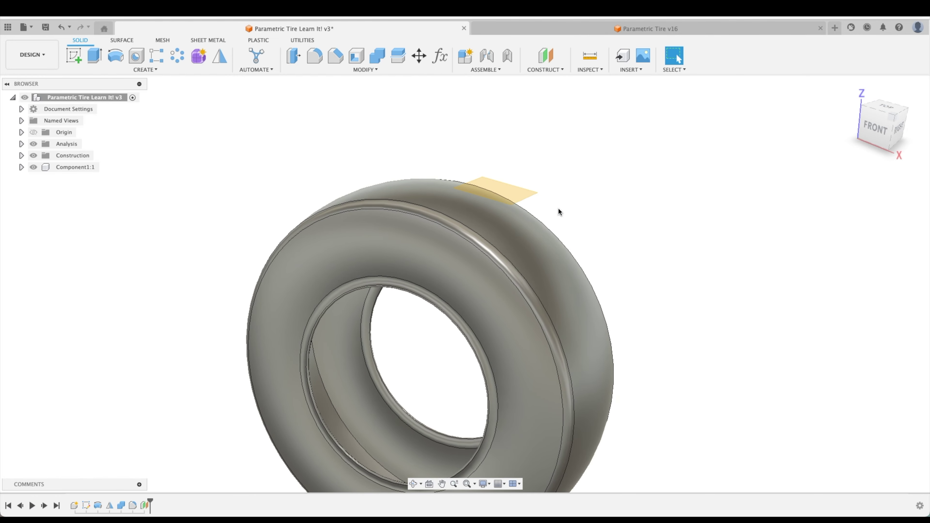
pyautogui.scroll(-1, 468, 186)
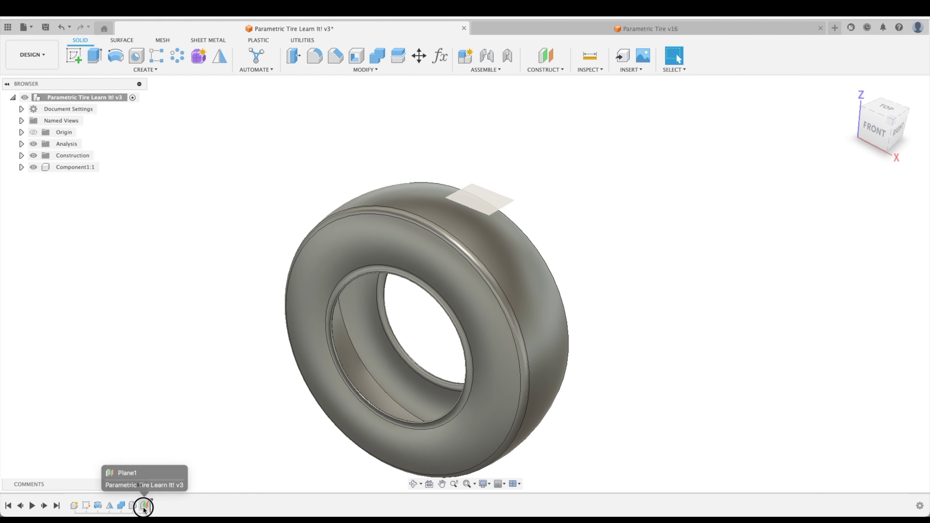
# Append +2 to the plane's distance expression, making it TireOuterDia / 2 + 2.
pyautogui.doubleClick(148, 506)
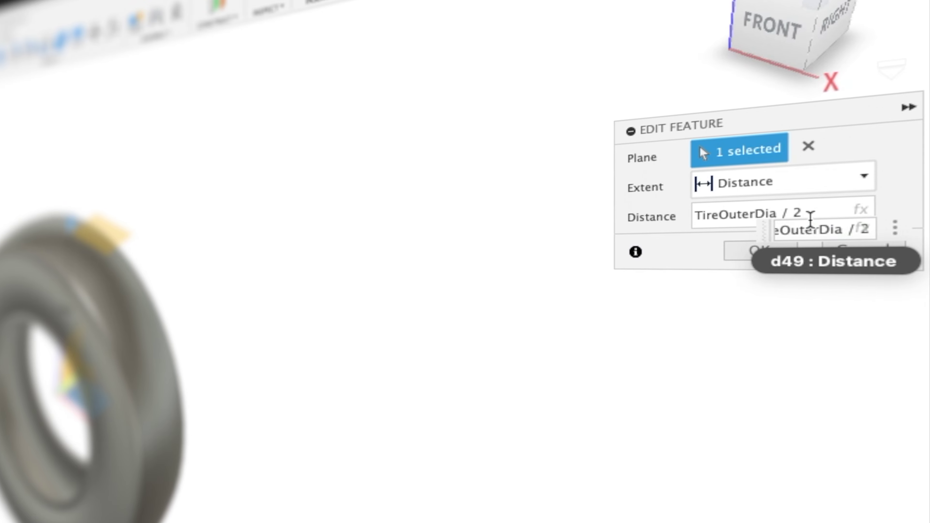
pyautogui.click(917, 216)
pyautogui.press('Right')
pyautogui.press('Right')
pyautogui.press('Right')
pyautogui.press('Right')
pyautogui.press('Right')
pyautogui.press('Right')
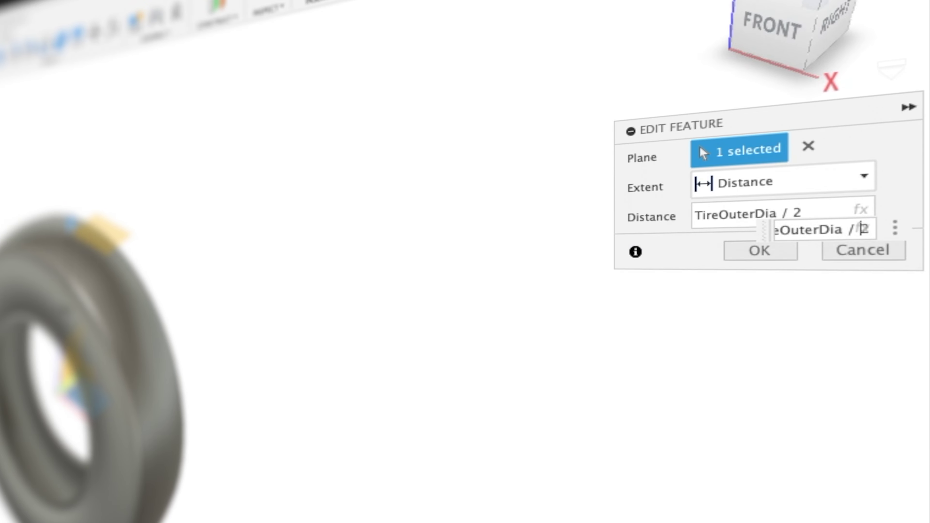
pyautogui.write('+2')
pyautogui.press('Return')
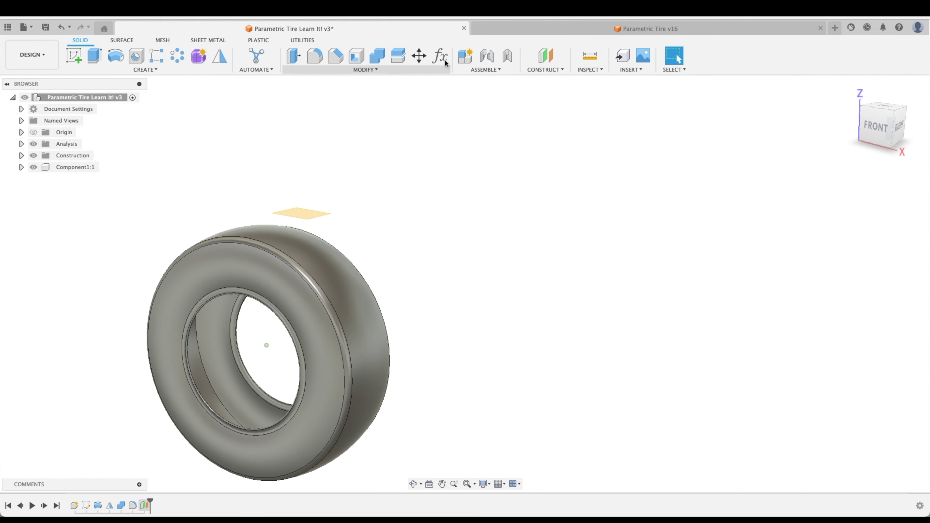
pyautogui.click(443, 59)
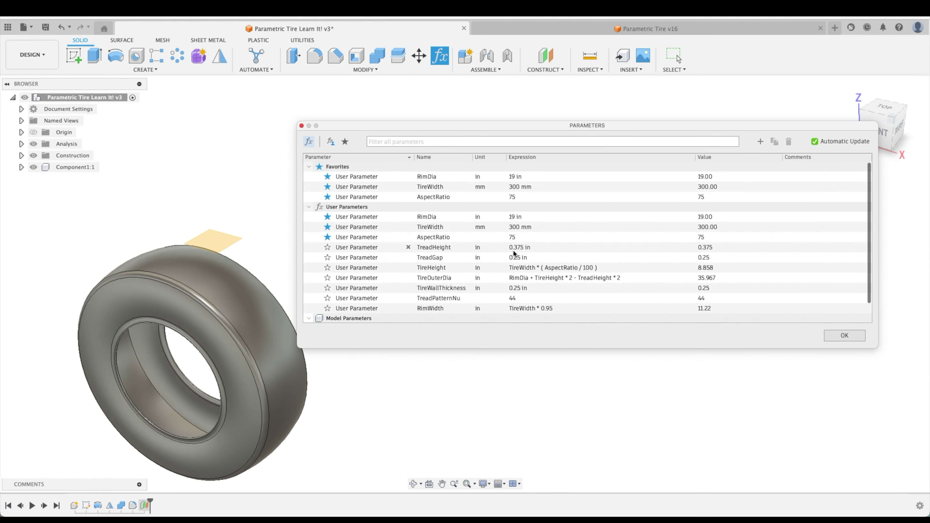
pyautogui.click(531, 177)
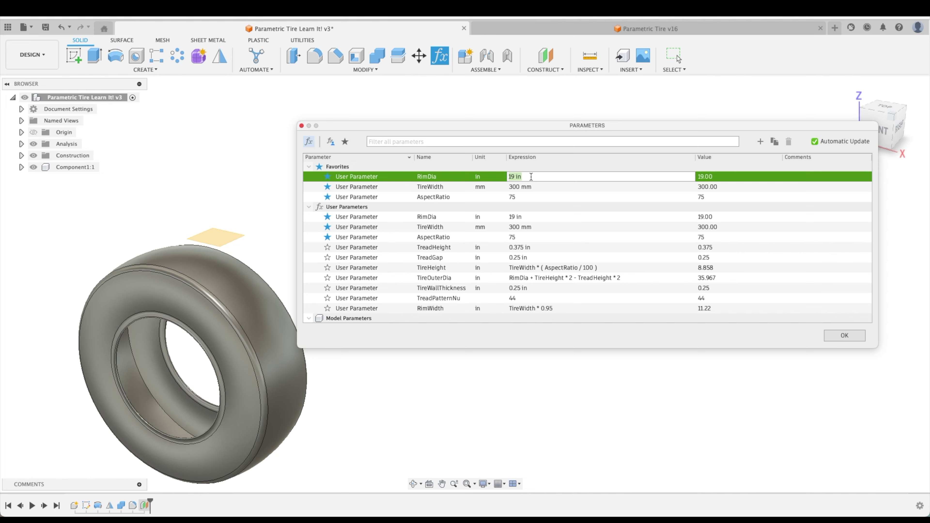
pyautogui.write('25')
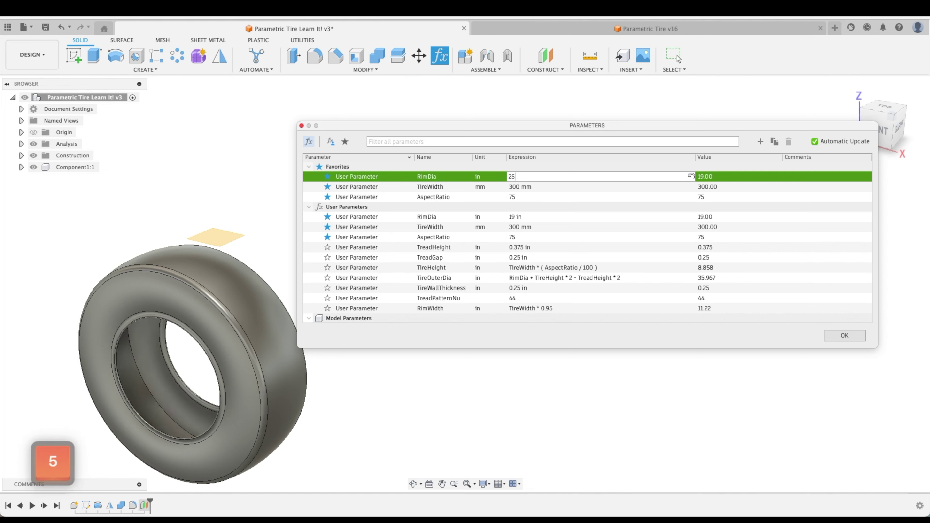
pyautogui.press('Return')
pyautogui.moveTo(226, 256)
pyautogui.keyDown('shift'); pyautogui.mouseDown(button='middle')
pyautogui.moveTo(227, 221)
pyautogui.moveTo(210, 209)
pyautogui.mouseUp(button='middle'); pyautogui.keyUp('shift')
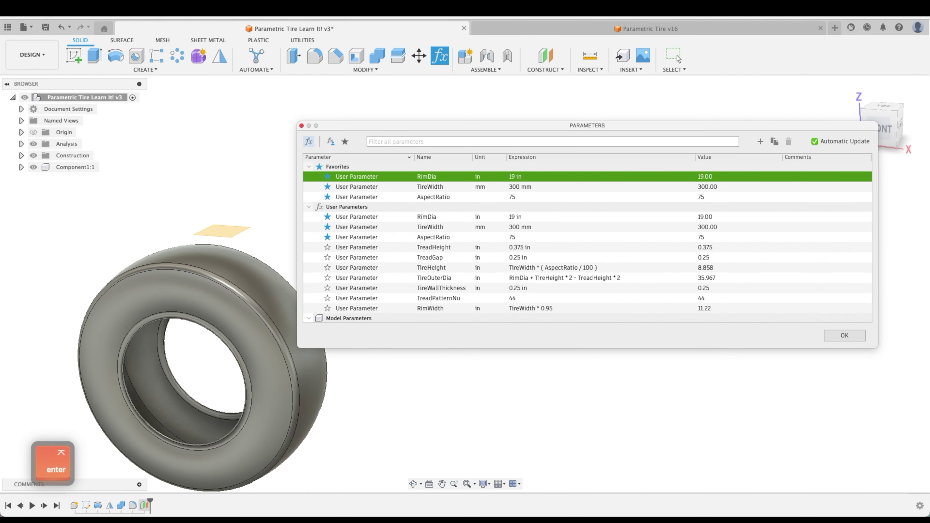
pyautogui.click(845, 336)
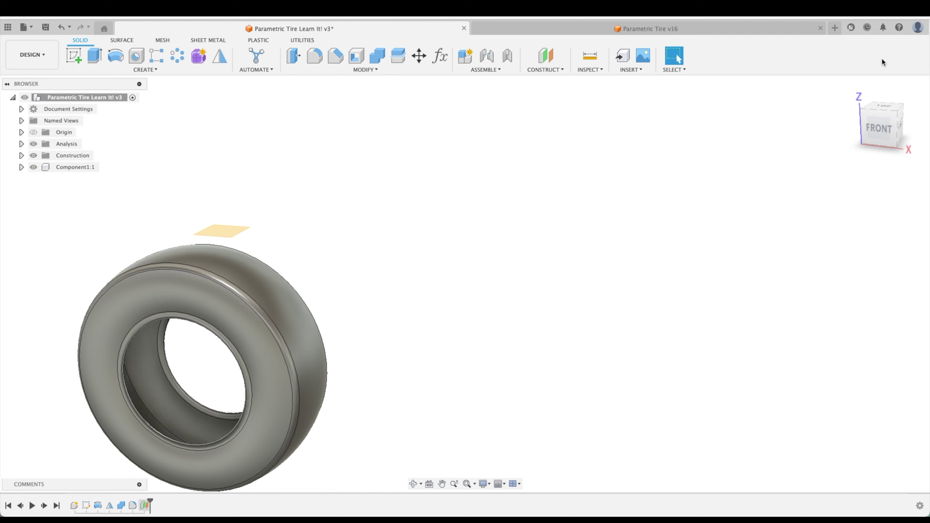
pyautogui.click(849, 91)
pyautogui.keyDown('shift'); pyautogui.moveTo(873, 193); pyautogui.dragTo(743, 219, button='middle'); pyautogui.keyUp('shift')
pyautogui.scroll(-3, 699, 193)
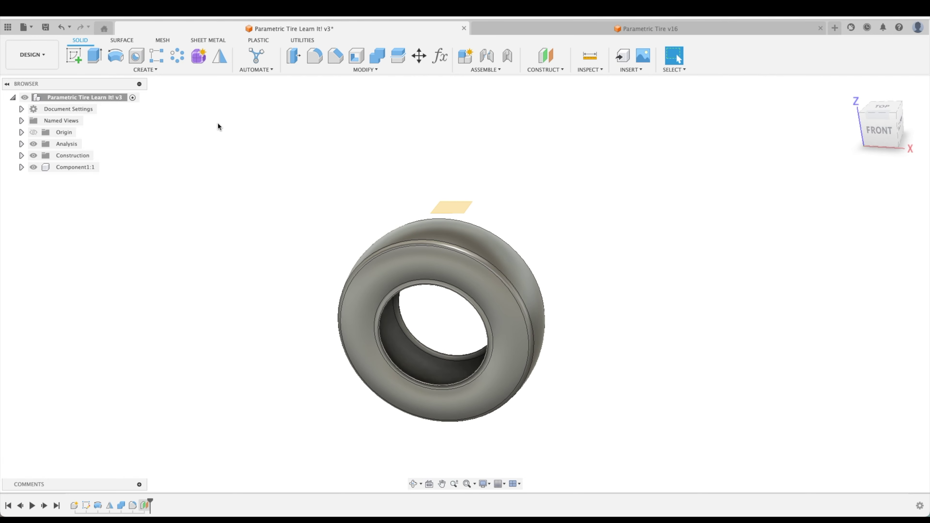
# Sketch a center rectangle from the origin on the offset plane, wider than the tire.
pyautogui.click(75, 59)
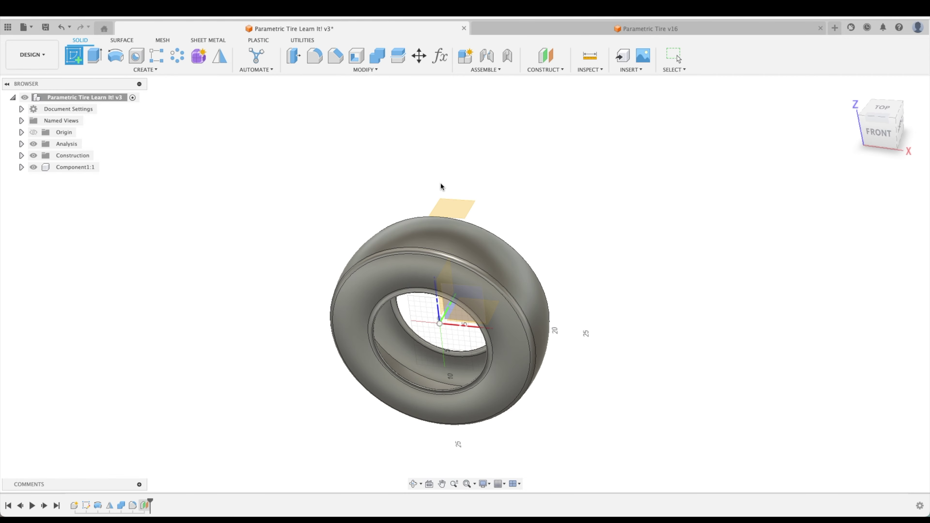
pyautogui.click(464, 208)
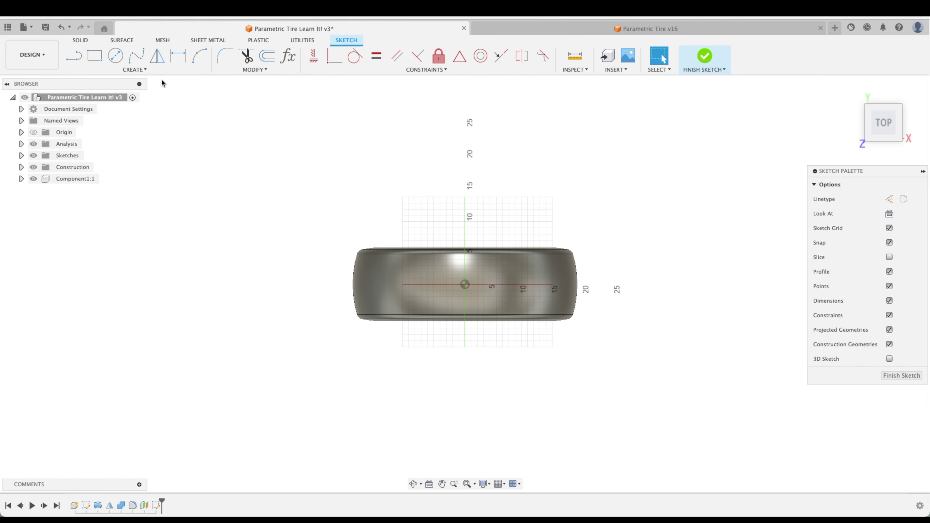
pyautogui.click(92, 57)
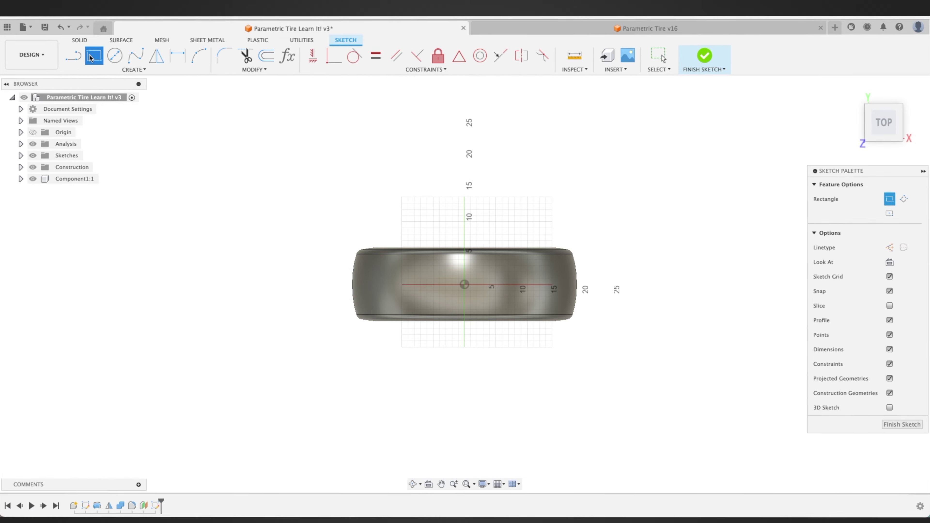
pyautogui.click(889, 213)
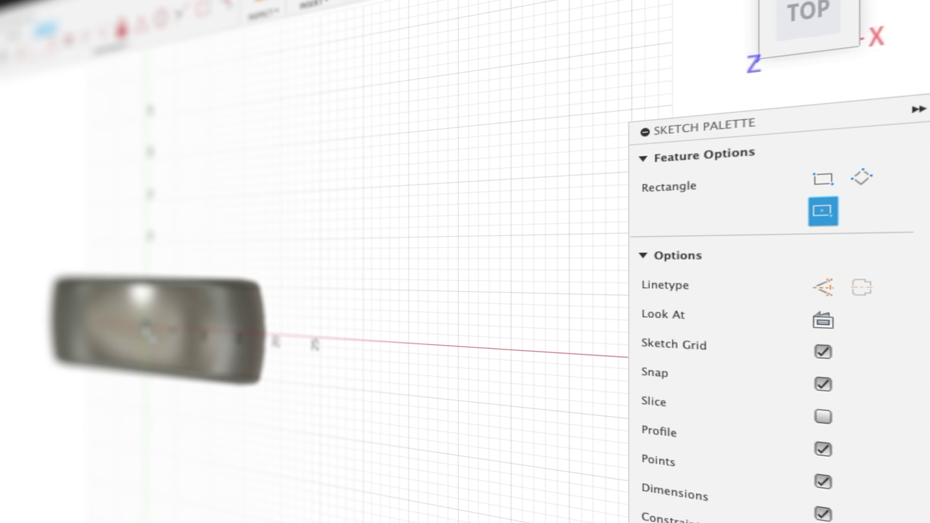
pyautogui.click(145, 327)
pyautogui.scroll(-5, 720, 349)
pyautogui.scroll(1, 734, 346)
pyautogui.moveTo(736, 344); pyautogui.dragTo(618, 345, button='middle')
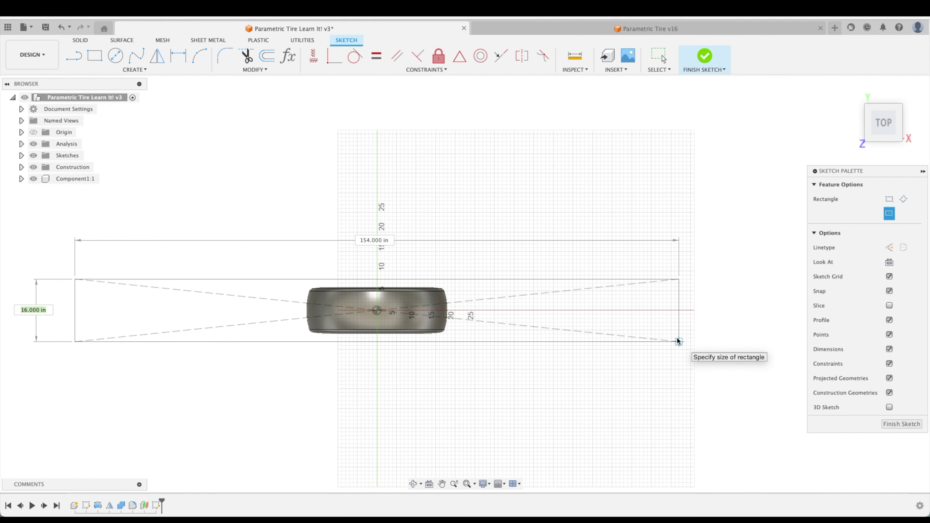
pyautogui.click(651, 353)
pyautogui.moveTo(709, 334); pyautogui.dragTo(756, 334, button='middle')
pyautogui.click(888, 128)
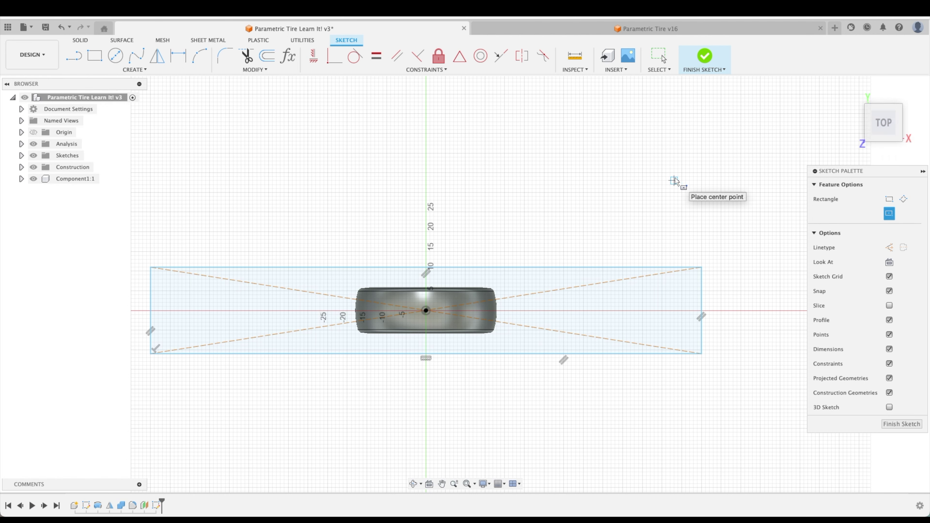
# Dimension the rectangle's height between its top and bottom edges.
pyautogui.press('d')
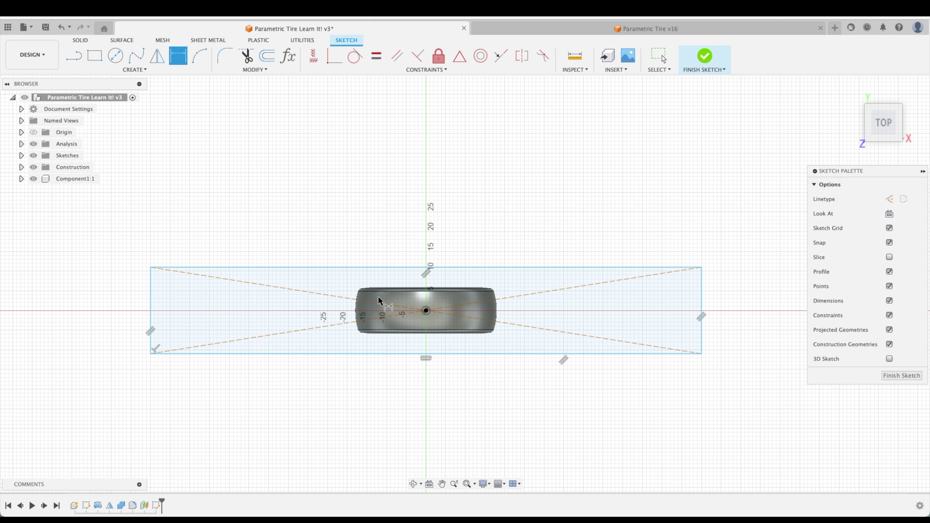
pyautogui.click(315, 267)
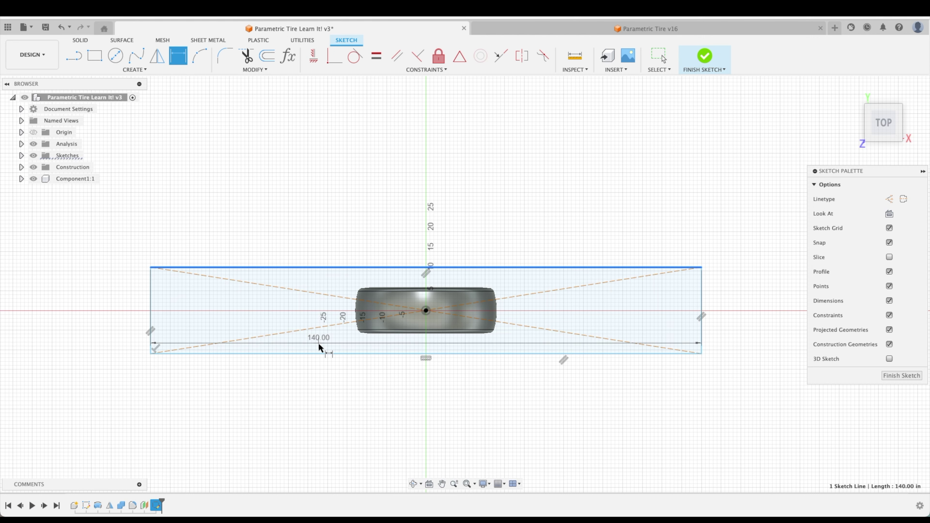
pyautogui.click(318, 351)
pyautogui.click(322, 423)
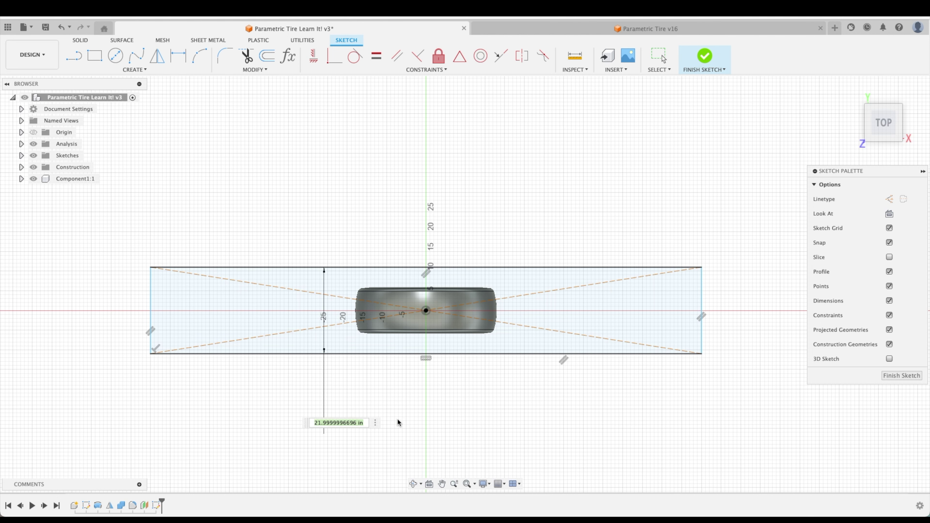
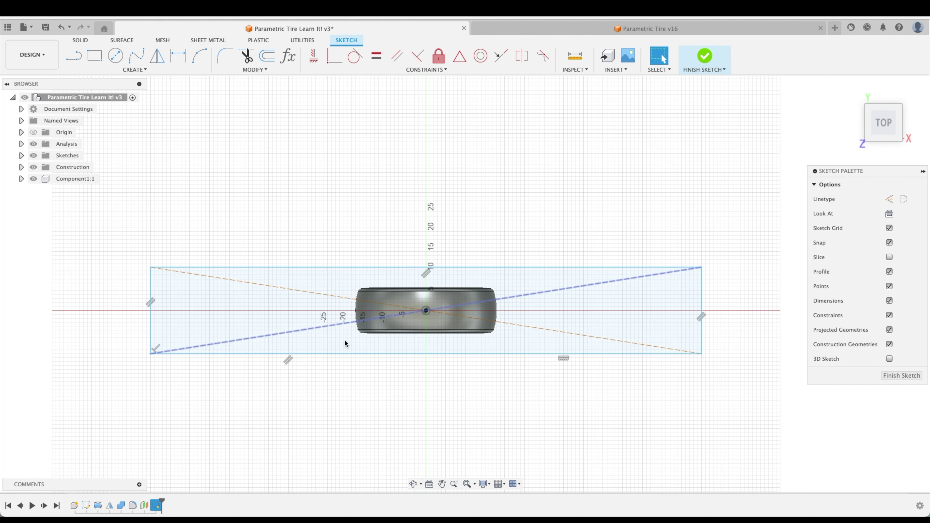
# Dimension the rectangle's left edge with the TireOuterDia parameter, giving a height of 11.811.
pyautogui.press('d')
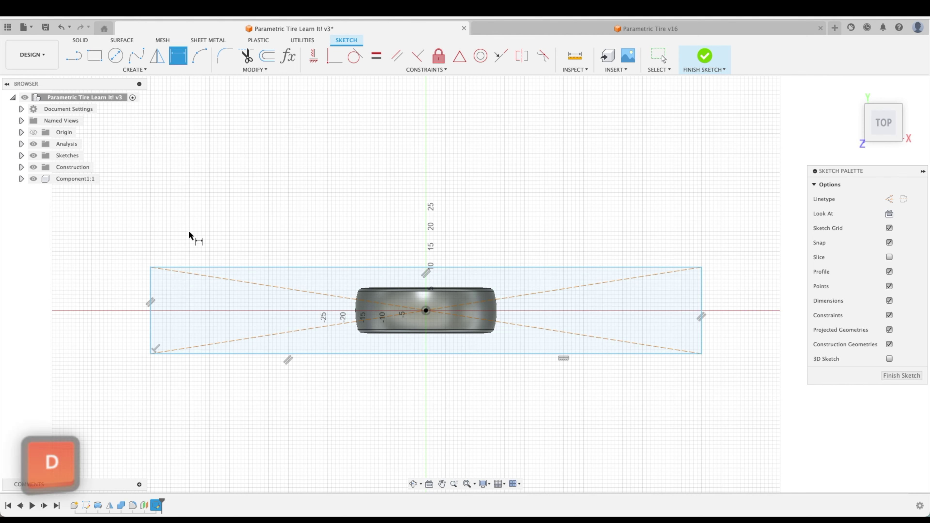
pyautogui.click(148, 291)
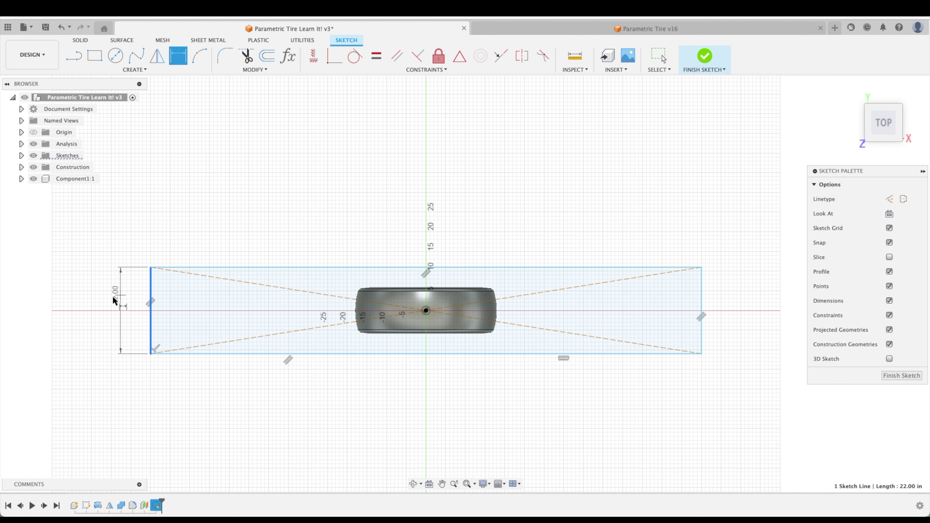
pyautogui.click(123, 217)
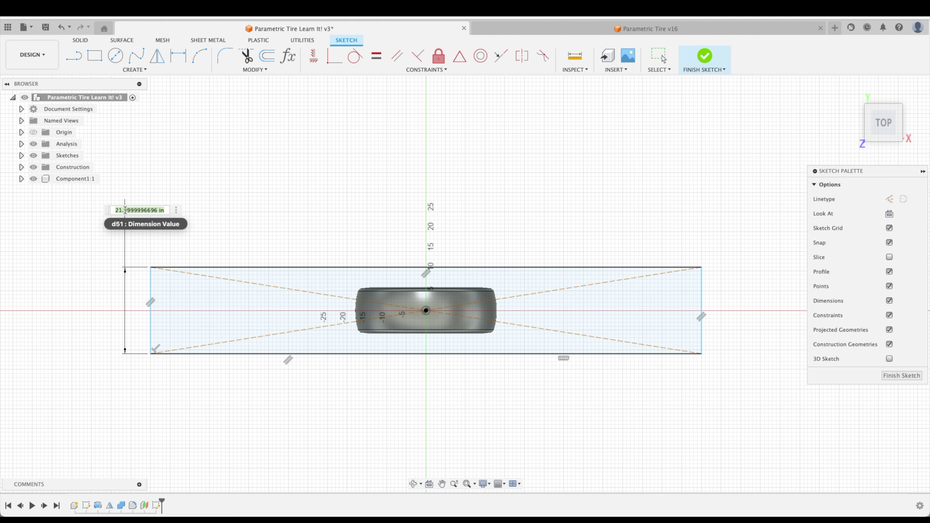
pyautogui.write('tire')
pyautogui.press('Down')
pyautogui.press('Return')
pyautogui.press('Return')
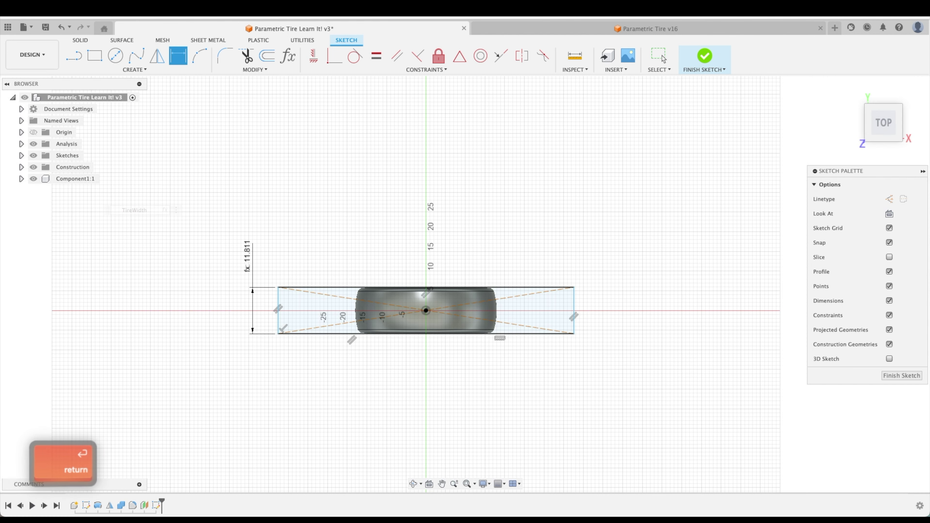
pyautogui.press('Escape')
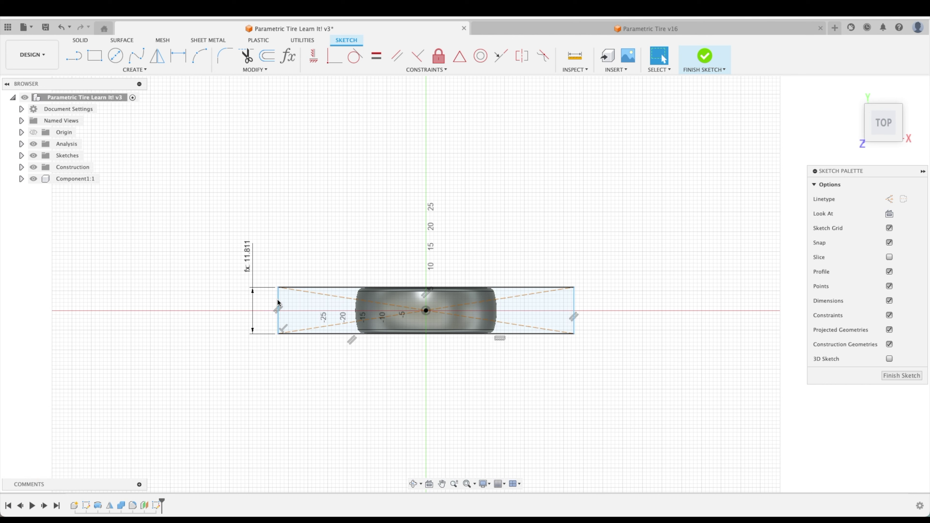
pyautogui.press('Escape')
# Drag the rectangle's left edge outward to make it wider.
pyautogui.moveTo(279, 301); pyautogui.dragTo(167, 301)
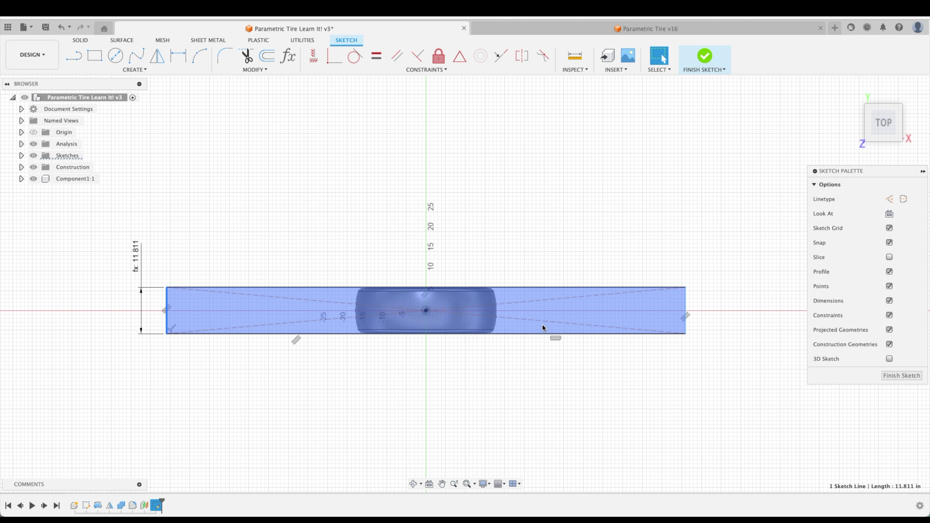
pyautogui.moveTo(449, 384); pyautogui.dragTo(467, 350, button='middle')
pyautogui.scroll(1, 446, 364)
pyautogui.click(443, 365)
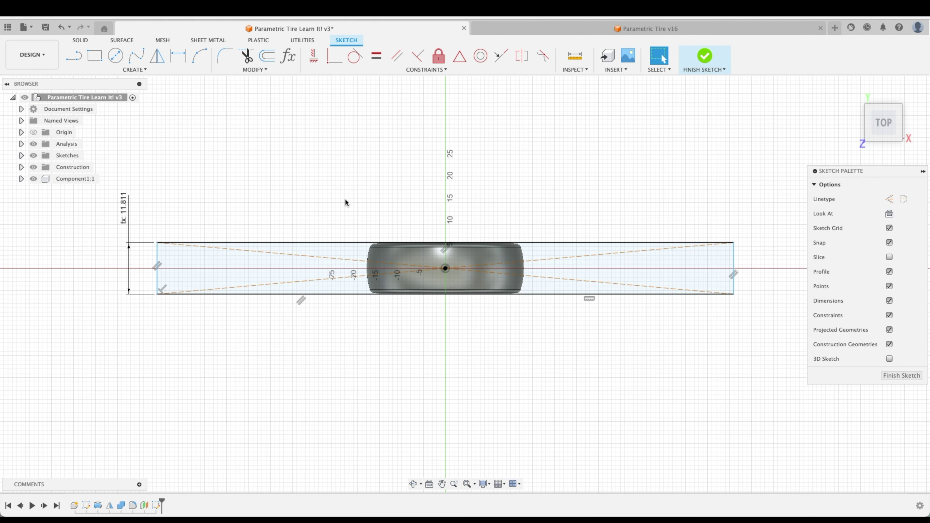
# Dimension the rectangle's top edge as TireOuterDia*PI, making it 112.992 wide.
pyautogui.press('d')
pyautogui.click(345, 243)
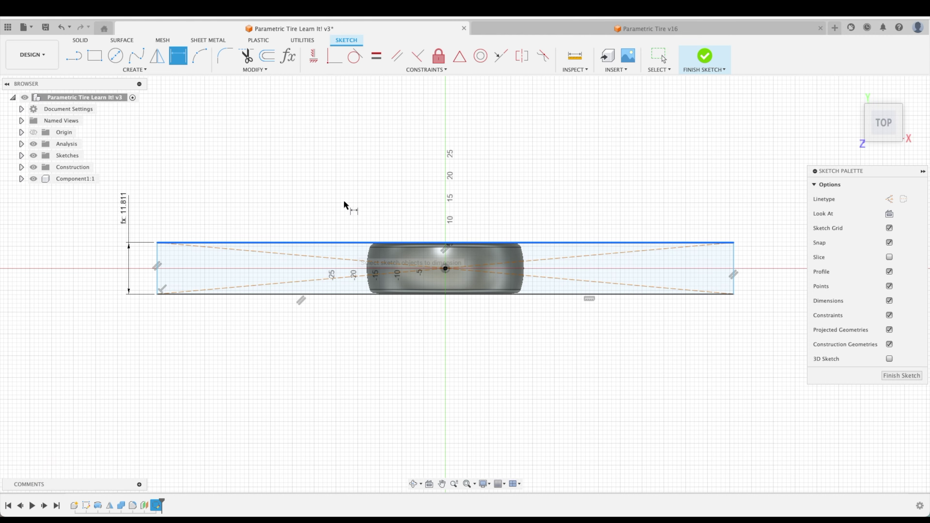
pyautogui.click(396, 163)
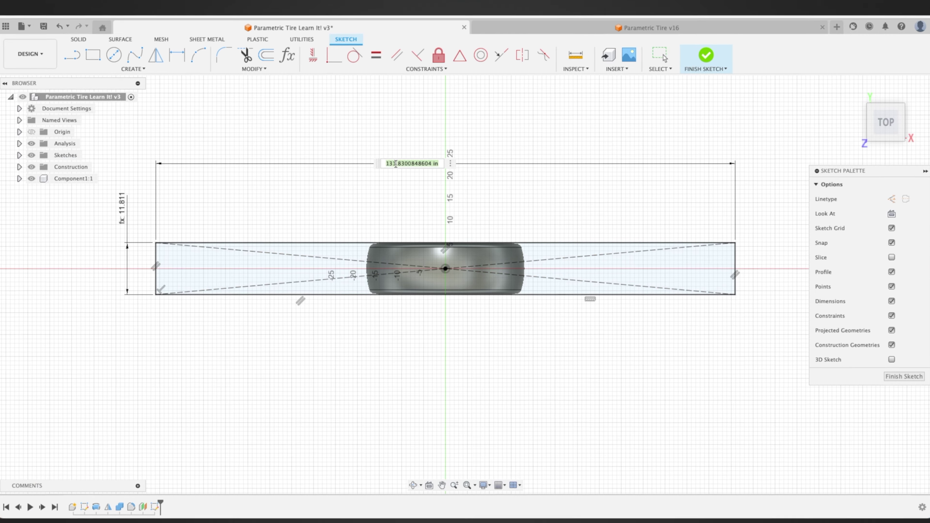
pyautogui.write('terDi')
pyautogui.press('Down')
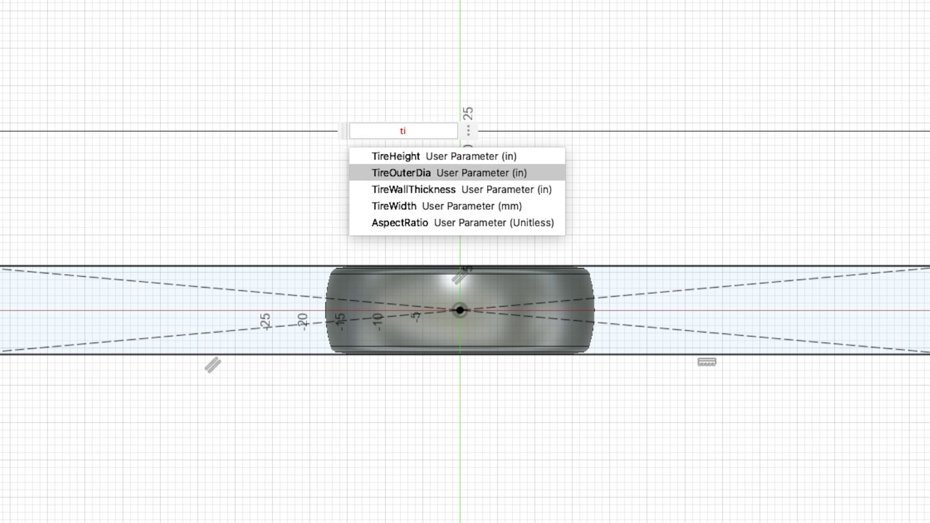
pyautogui.press('Return')
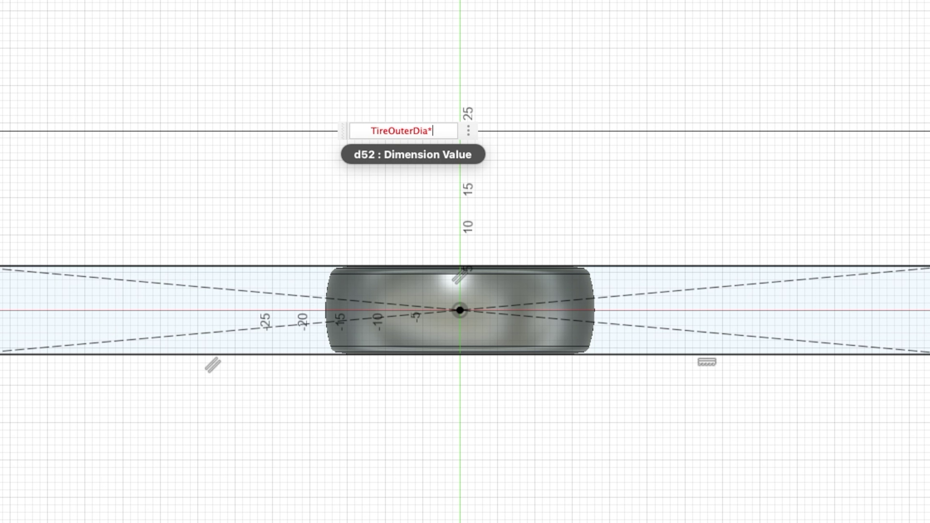
pyautogui.write('*P')
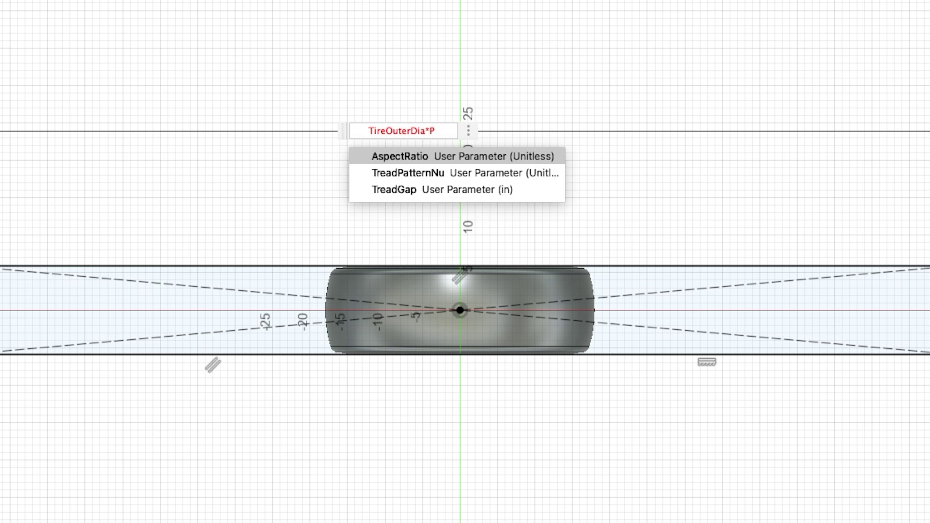
pyautogui.write('I')
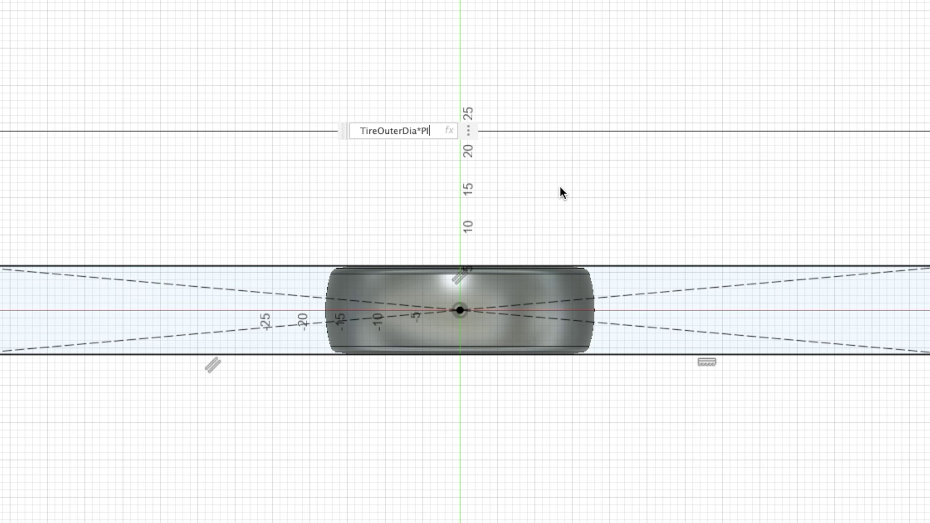
pyautogui.press('Return')
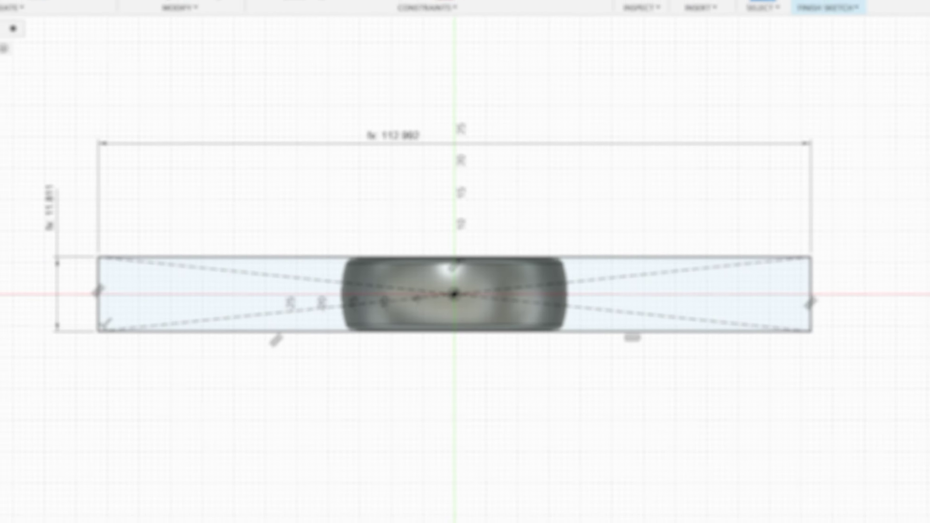
# Inspect the rectangle from a few angles, then finish the sketch as Sketch7.
pyautogui.keyDown('shift'); pyautogui.moveTo(624, 342); pyautogui.dragTo(627, 231, button='middle'); pyautogui.keyUp('shift')
pyautogui.scroll(2, 627, 228)
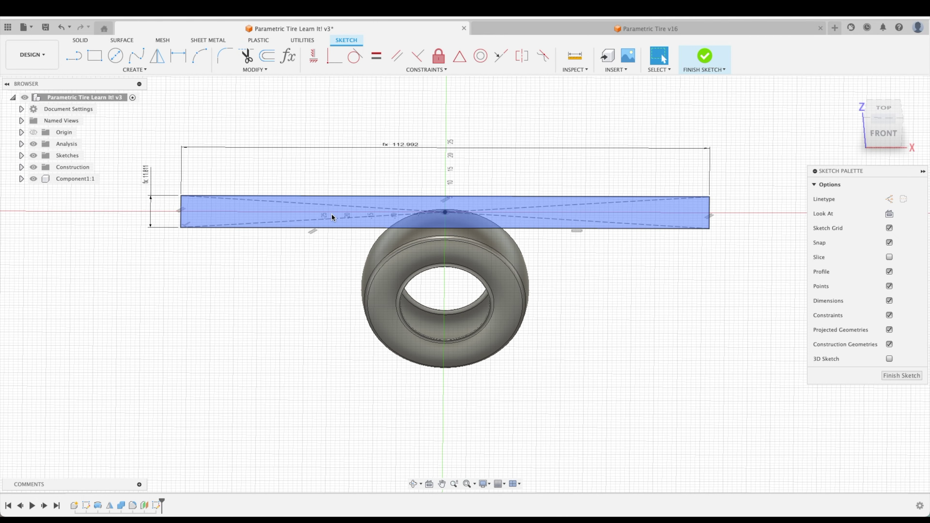
pyautogui.keyDown('shift'); pyautogui.moveTo(490, 228); pyautogui.dragTo(489, 219, button='middle'); pyautogui.keyUp('shift')
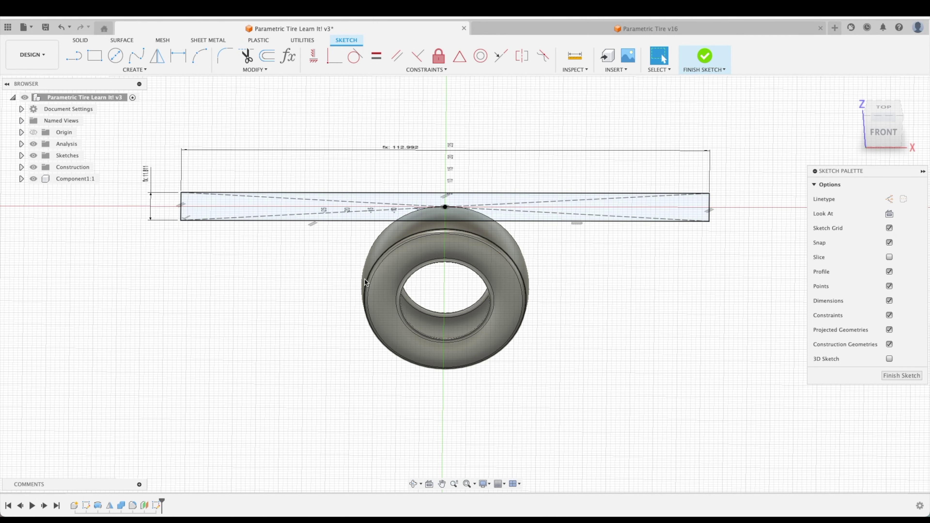
pyautogui.click(272, 201)
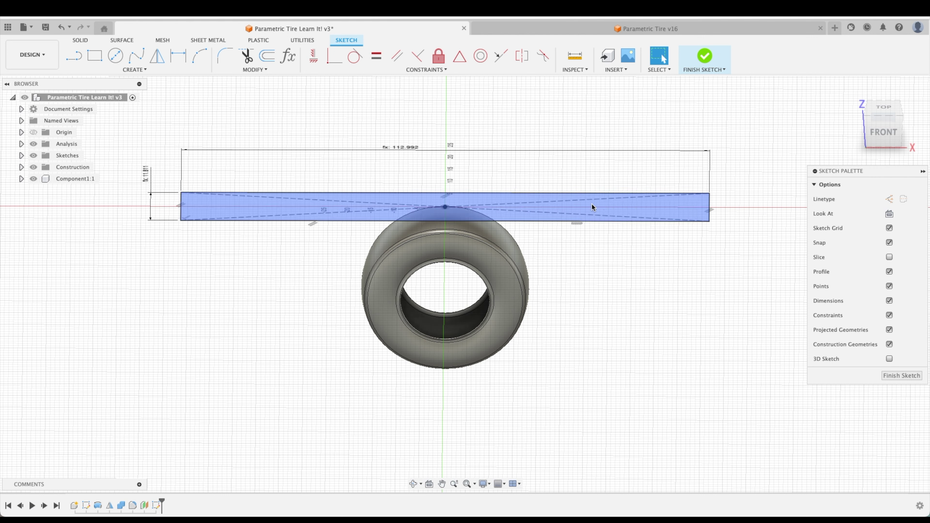
pyautogui.click(328, 247)
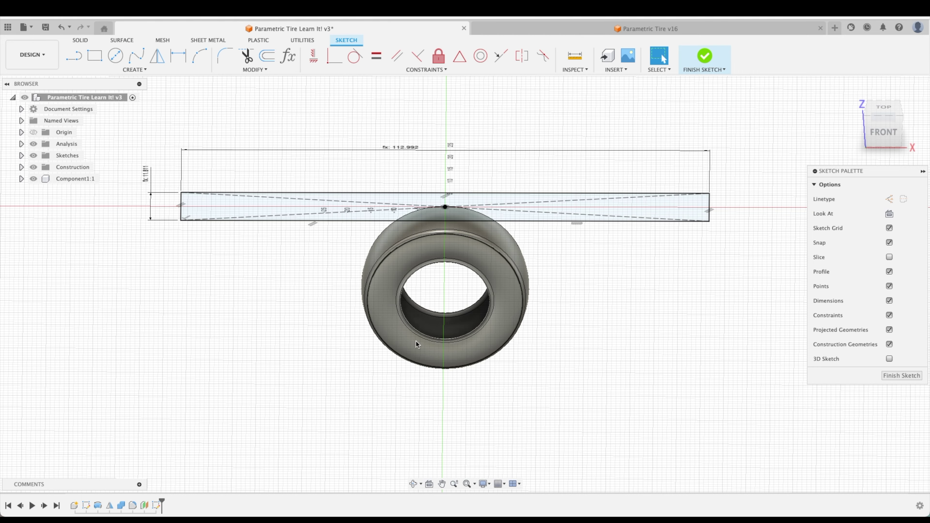
pyautogui.moveTo(425, 295)
pyautogui.keyDown('shift'); pyautogui.mouseDown(button='middle')
pyautogui.moveTo(491, 304)
pyautogui.moveTo(548, 281)
pyautogui.mouseUp(button='middle'); pyautogui.keyUp('shift')
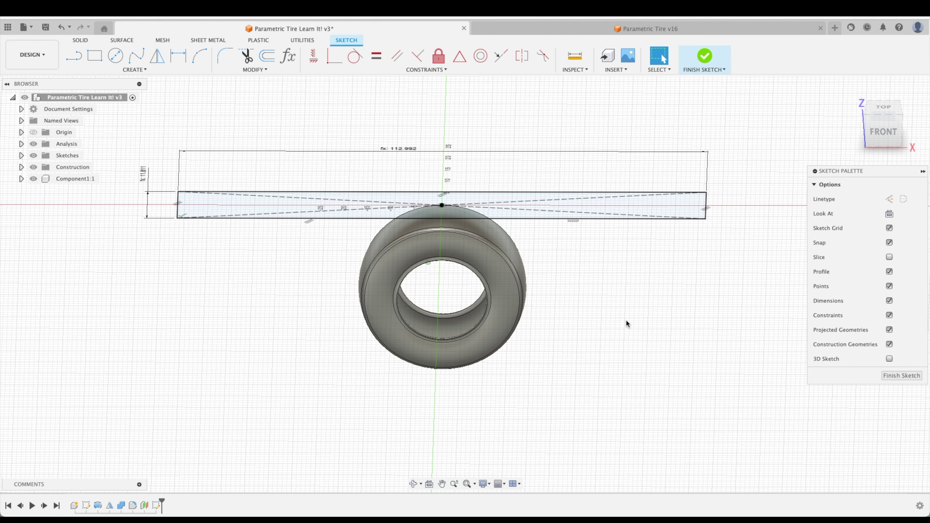
pyautogui.click(906, 377)
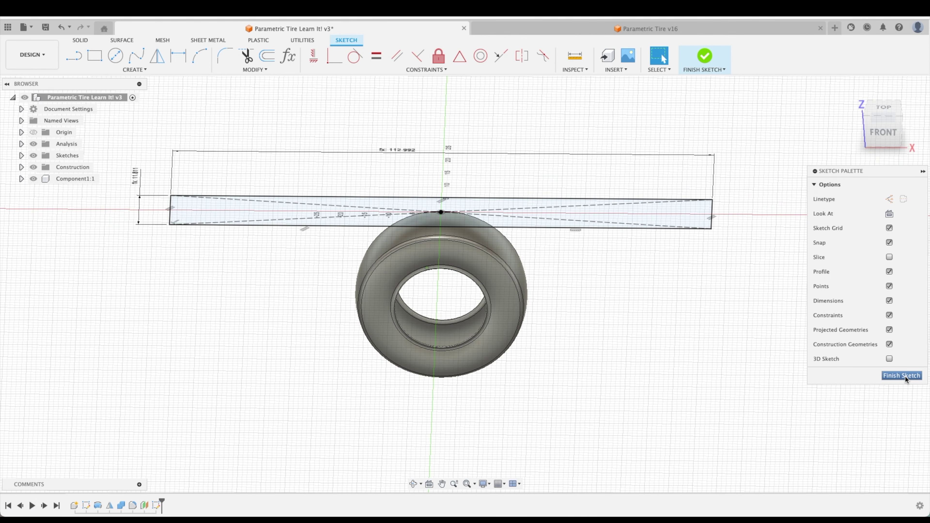
pyautogui.click(903, 376)
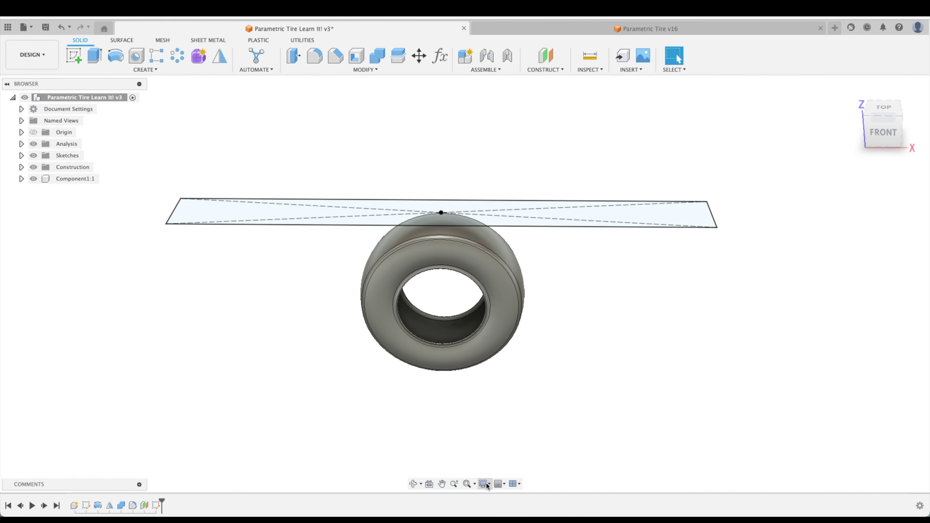
# Switch the camera to orthographic projection and reopen the rectangle sketch for editing.
pyautogui.click(487, 485)
pyautogui.moveTo(508, 453)
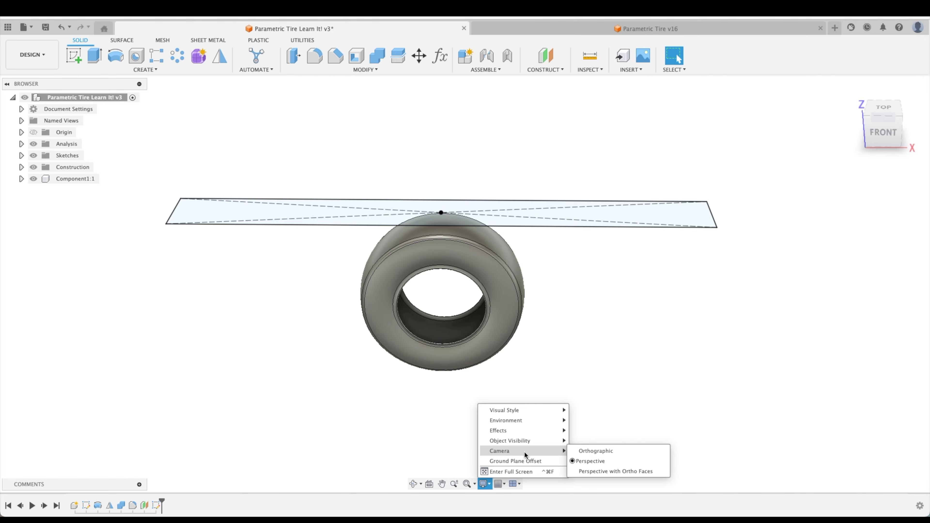
pyautogui.click(600, 451)
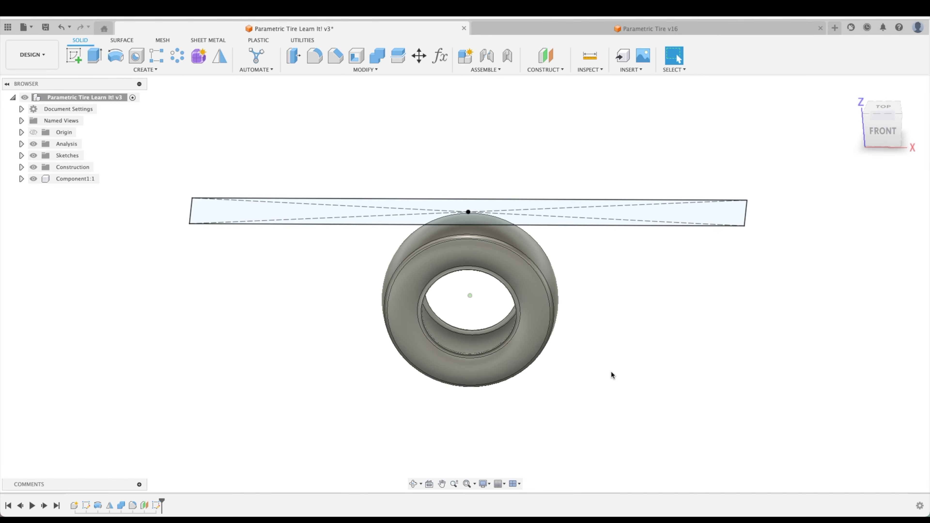
pyautogui.doubleClick(157, 506)
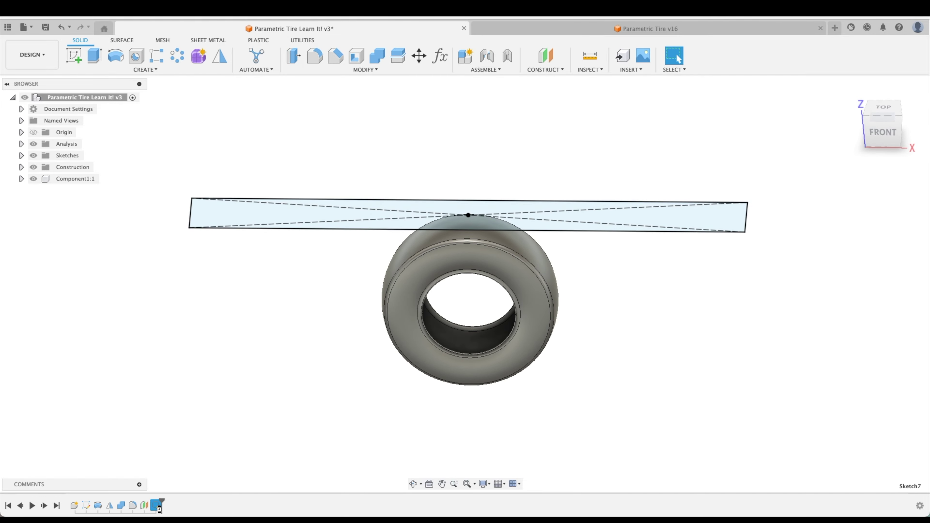
# Draw a center-diameter circle inside the rectangle's left part and finish the sketch.
pyautogui.click(115, 56)
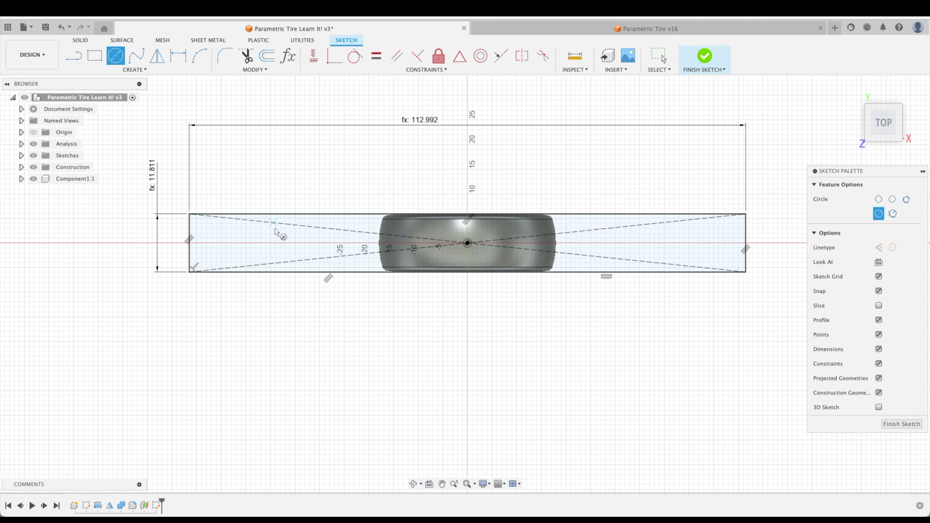
pyautogui.click(306, 259)
pyautogui.click(902, 424)
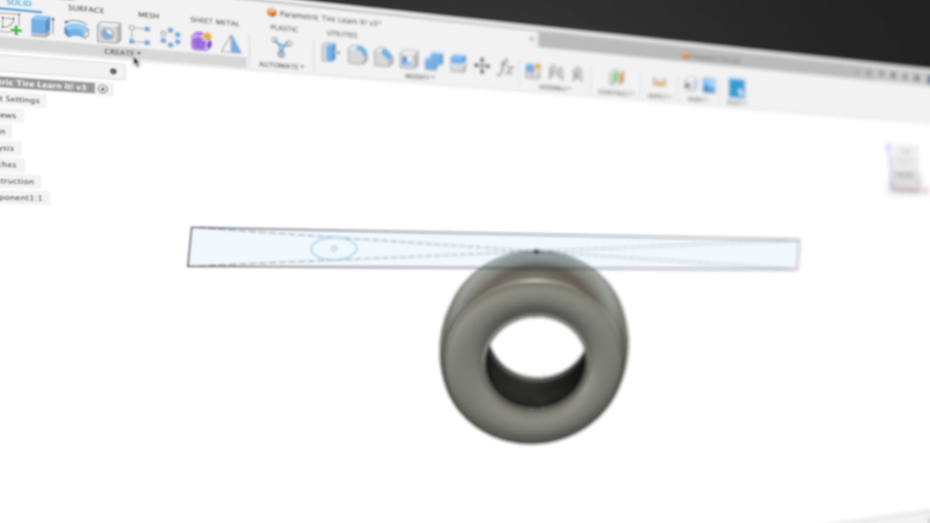
# Emboss the circle 2 deep onto the tire's outer face.
pyautogui.click(134, 57)
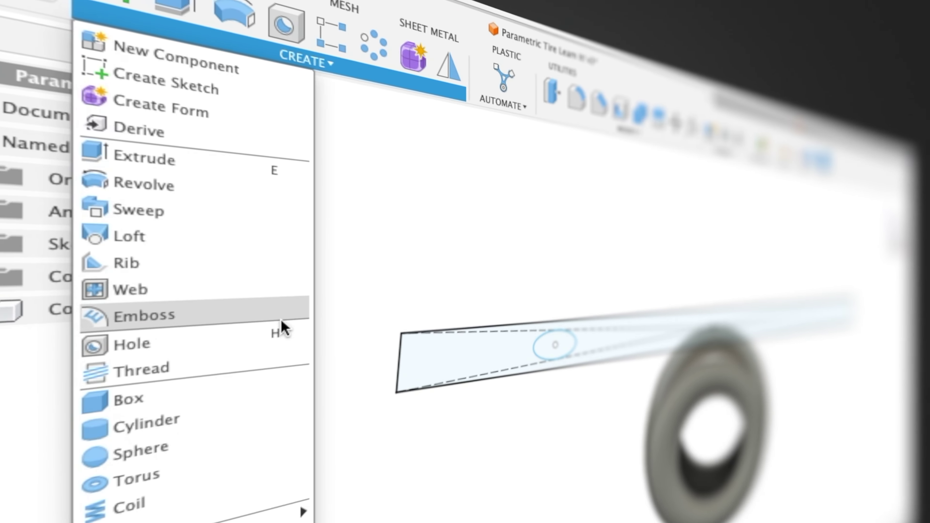
pyautogui.click(84, 205)
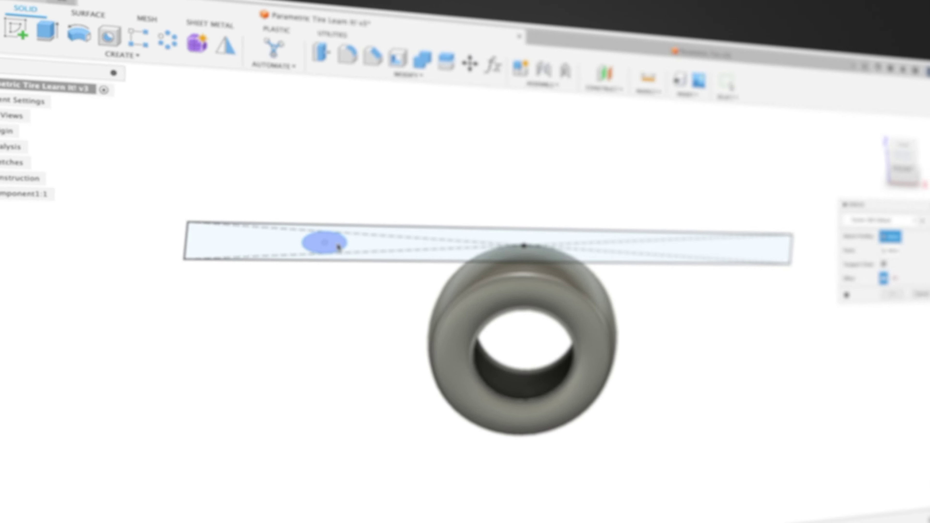
pyautogui.click(560, 347)
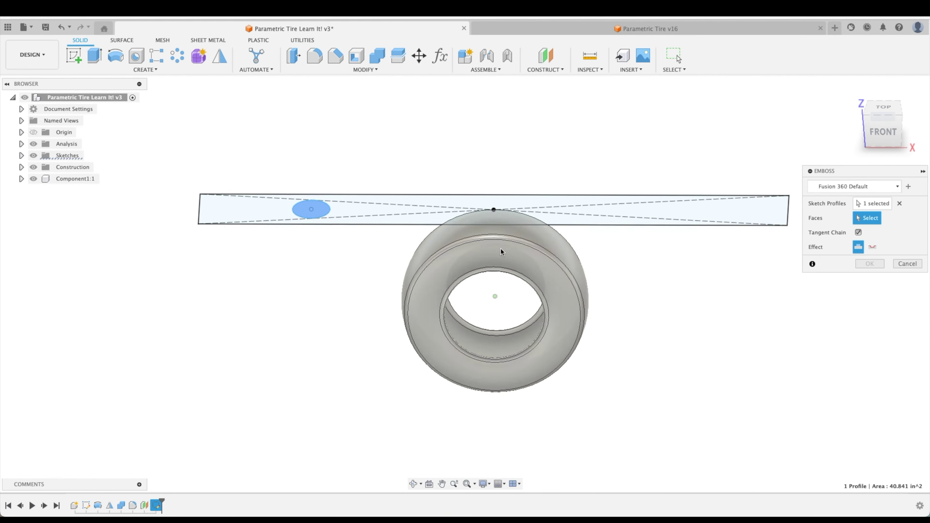
pyautogui.keyDown('shift'); pyautogui.moveTo(500, 248); pyautogui.dragTo(445, 248, button='middle'); pyautogui.keyUp('shift')
pyautogui.click(446, 248)
pyautogui.moveTo(509, 344)
pyautogui.keyDown('shift'); pyautogui.mouseDown(button='middle')
pyautogui.moveTo(367, 224)
pyautogui.moveTo(612, 180)
pyautogui.moveTo(592, 207)
pyautogui.moveTo(692, 221)
pyautogui.moveTo(537, 217)
pyautogui.mouseUp(button='middle'); pyautogui.keyUp('shift')
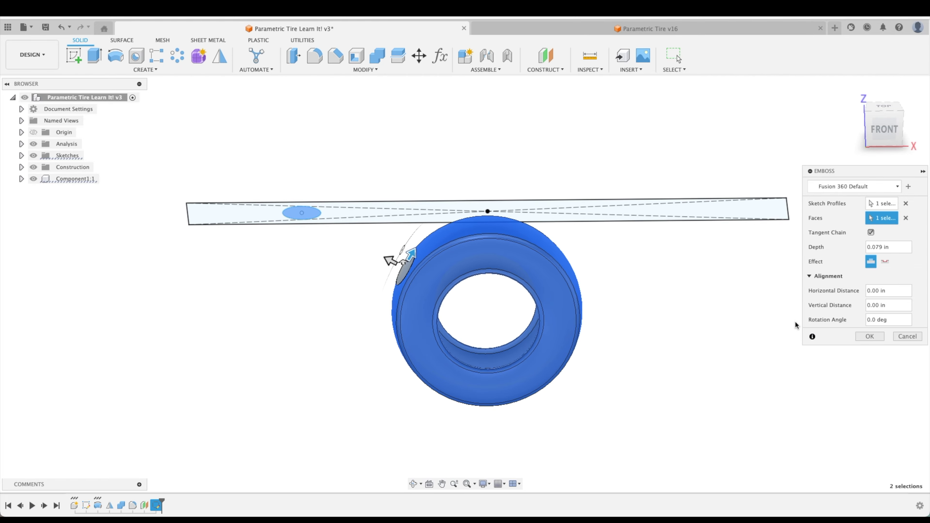
pyautogui.click(892, 248)
pyautogui.write('2')
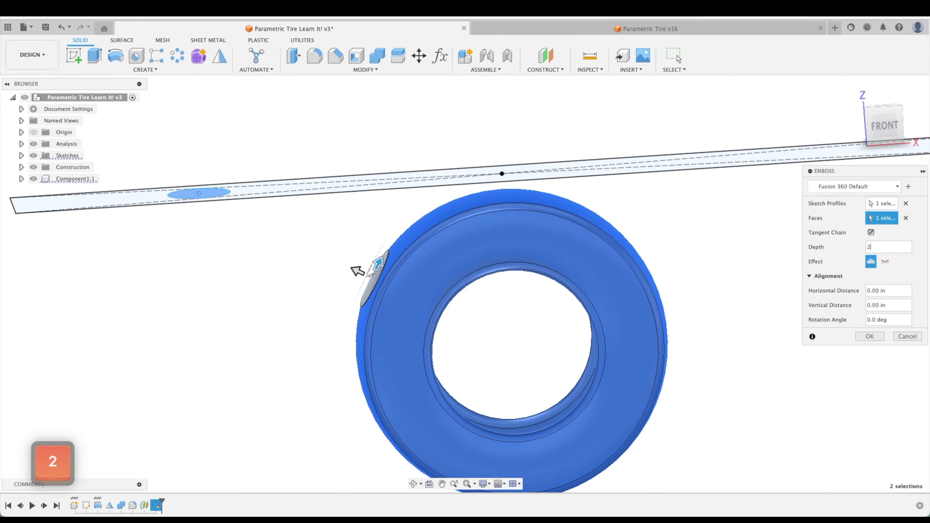
pyautogui.moveTo(498, 200)
pyautogui.keyDown('shift'); pyautogui.mouseDown(button='middle')
pyautogui.moveTo(542, 171)
pyautogui.moveTo(648, 175)
pyautogui.moveTo(533, 183)
pyautogui.mouseUp(button='middle'); pyautogui.keyUp('shift')
pyautogui.scroll(2, 553, 186)
pyautogui.keyDown('shift'); pyautogui.moveTo(508, 318); pyautogui.dragTo(487, 364, button='middle'); pyautogui.keyUp('shift')
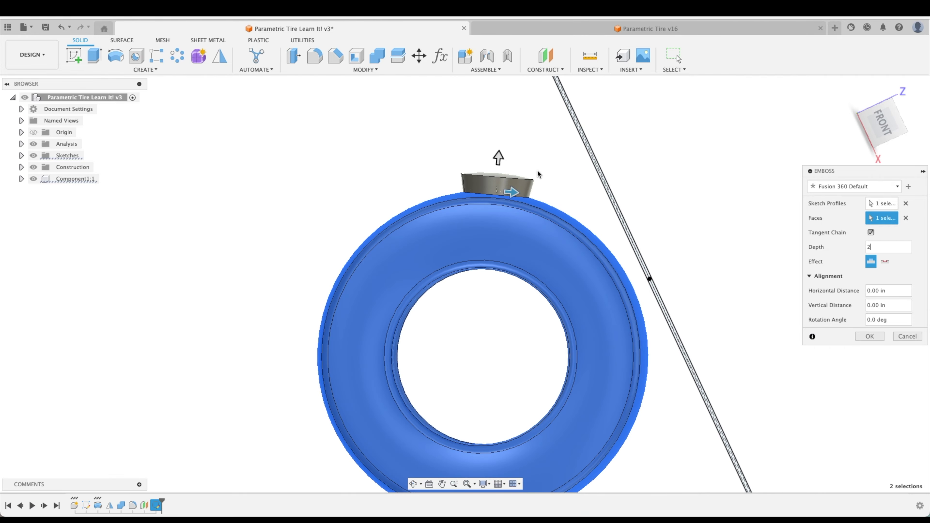
pyautogui.keyDown('shift'); pyautogui.moveTo(543, 150); pyautogui.dragTo(448, 256, button='middle'); pyautogui.keyUp('shift')
pyautogui.click(868, 337)
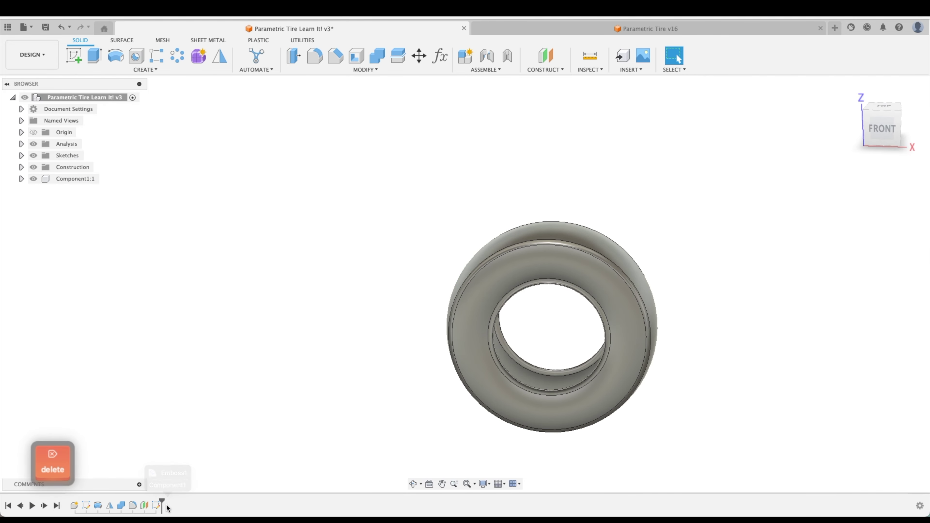
# Edit Sketch7 to move the circle left and add a small middle circle and a right circle.
pyautogui.doubleClick(156, 506)
pyautogui.moveTo(342, 235); pyautogui.dragTo(313, 233)
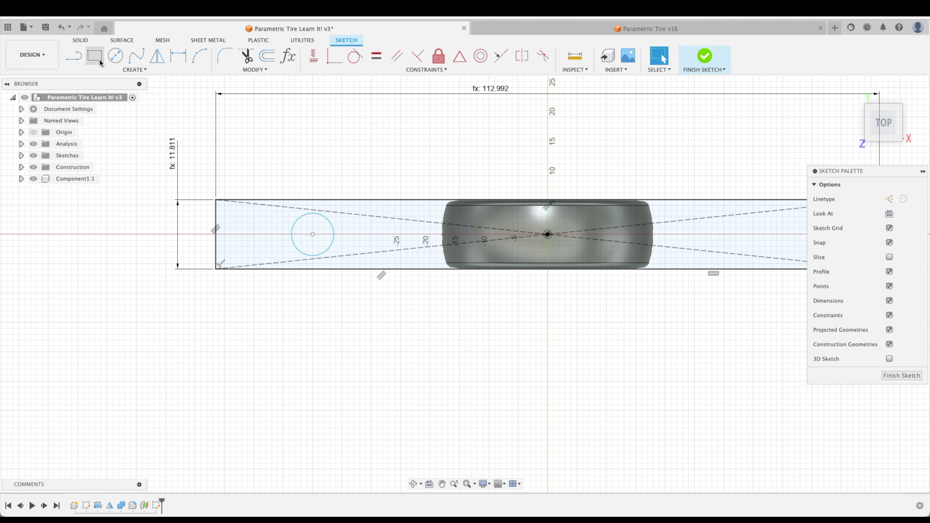
pyautogui.press('c')
pyautogui.click(388, 235)
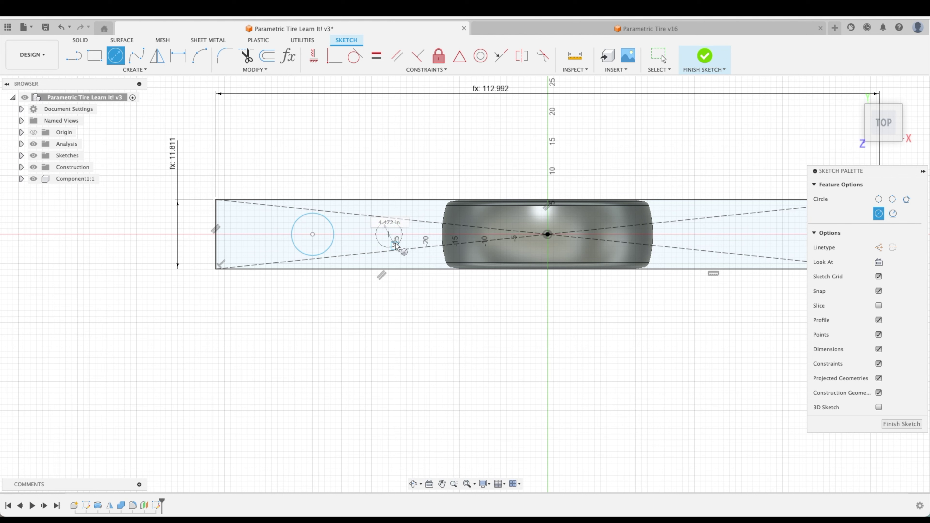
pyautogui.click(396, 246)
pyautogui.click(731, 234)
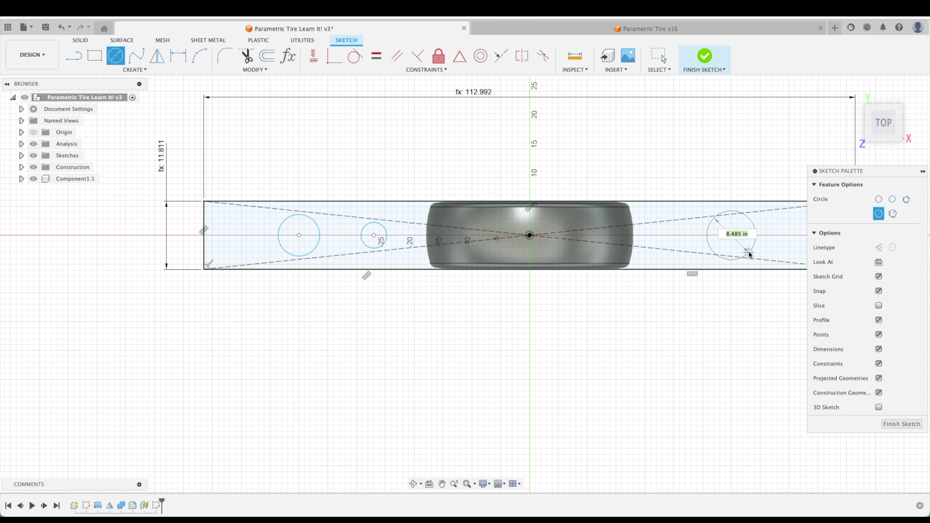
pyautogui.click(900, 425)
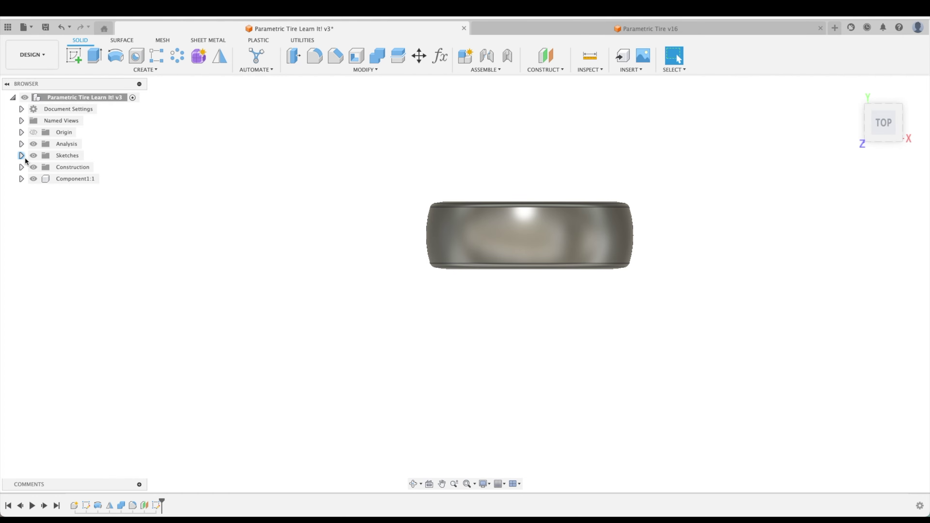
# Make the tread sketch visible in the browser.
pyautogui.click(158, 505)
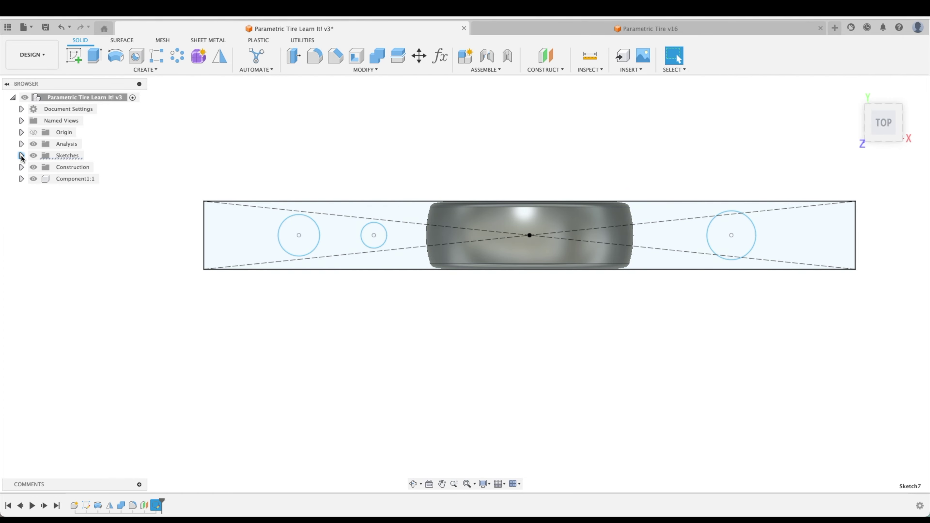
pyautogui.click(22, 156)
pyautogui.click(42, 167)
pyautogui.keyDown('shift'); pyautogui.moveTo(288, 156); pyautogui.dragTo(281, 119, button='middle'); pyautogui.keyUp('shift')
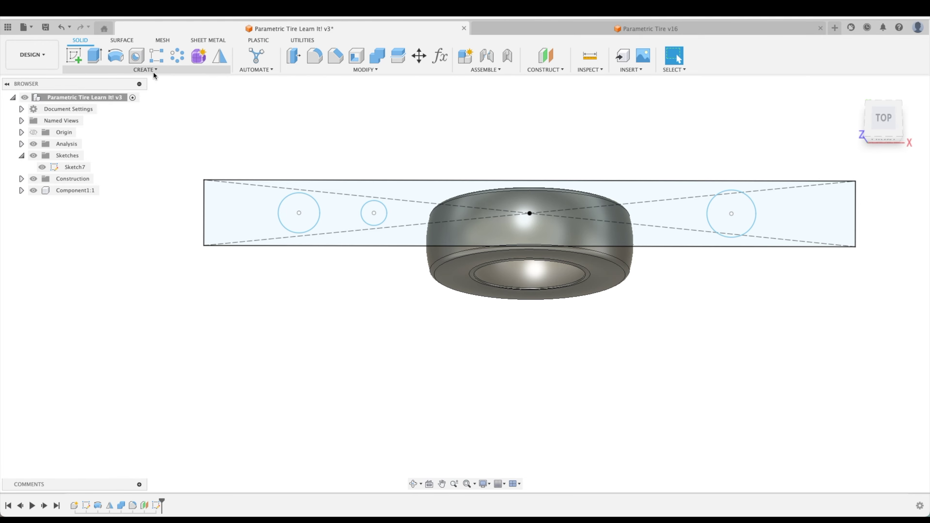
# Try embossing all three circles onto the tire's outer face, then cancel the failed emboss.
pyautogui.click(145, 70)
pyautogui.click(93, 182)
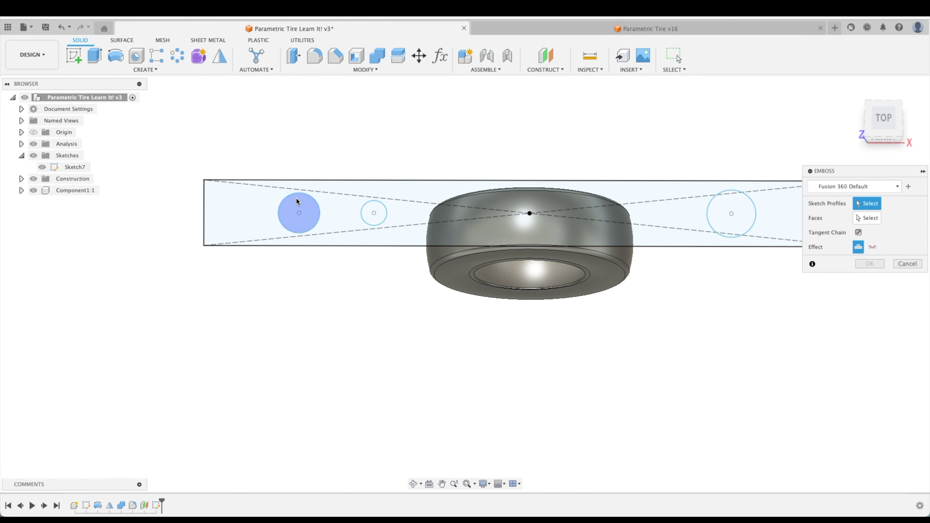
pyautogui.click(311, 206)
pyautogui.click(374, 206)
pyautogui.click(731, 206)
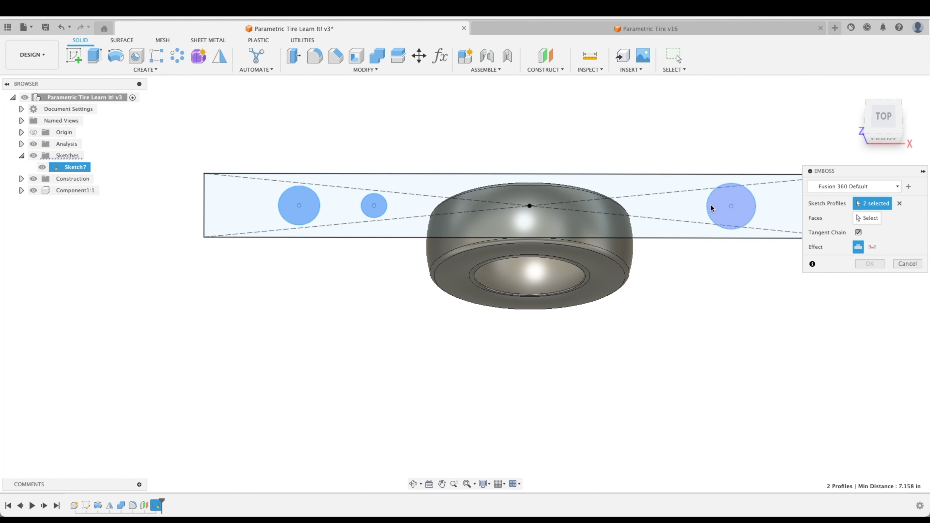
pyautogui.click(878, 218)
pyautogui.click(594, 246)
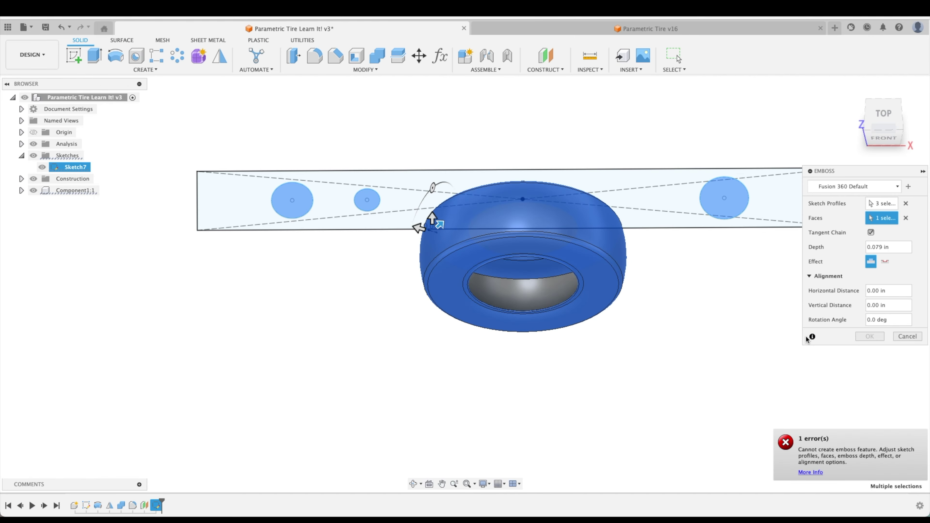
pyautogui.click(907, 336)
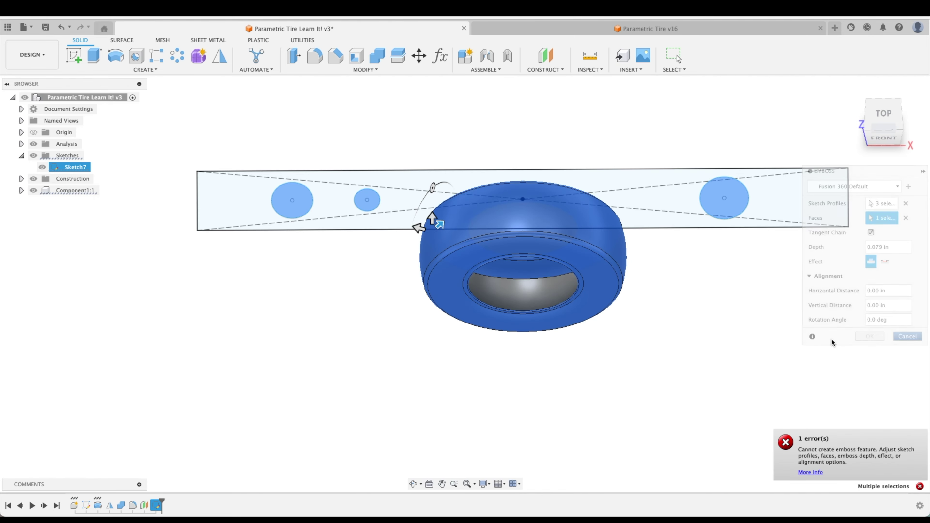
# Shrink the left circle and drag the right circle inward toward the tire.
pyautogui.click(699, 199)
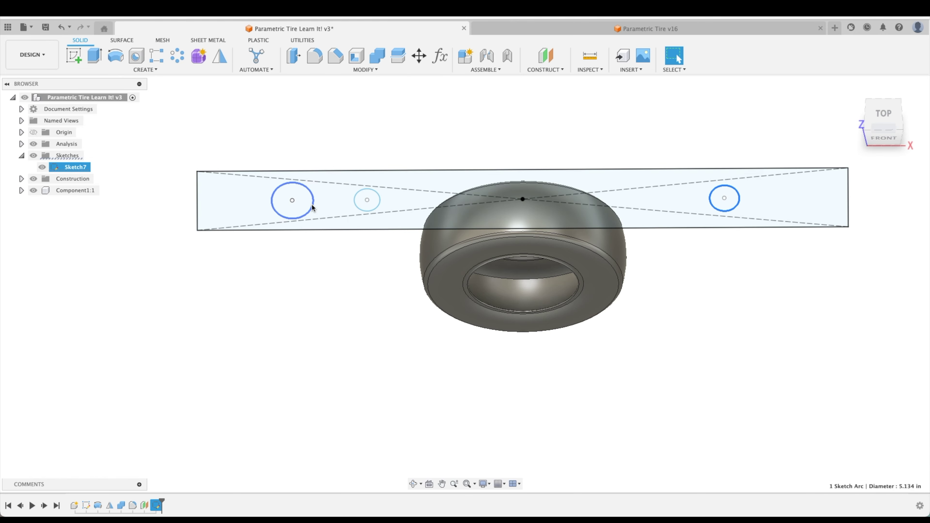
pyautogui.moveTo(312, 205)
pyautogui.mouseDown()
pyautogui.moveTo(304, 206)
pyautogui.moveTo(309, 200)
pyautogui.mouseUp()
pyautogui.moveTo(724, 198); pyautogui.dragTo(701, 199)
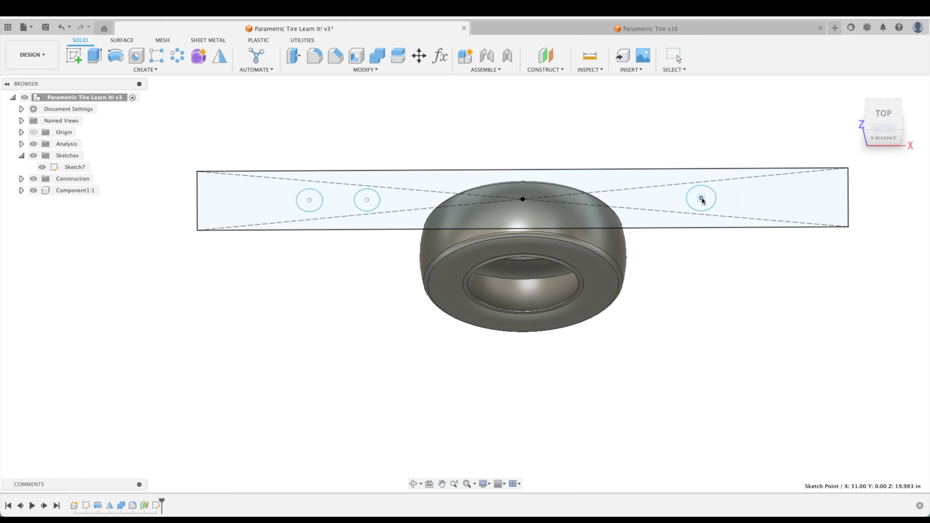
# Emboss the left, middle and right circles onto the tire's outer face.
pyautogui.click(148, 70)
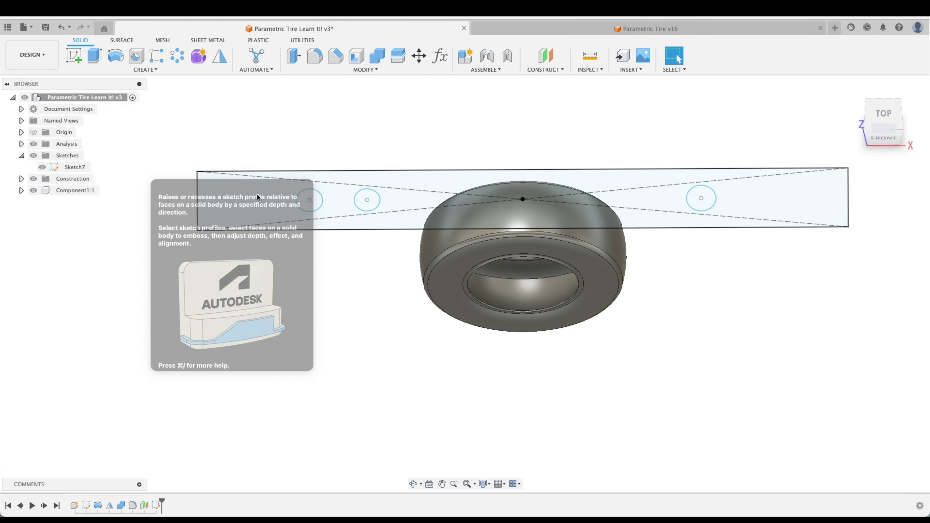
pyautogui.click(105, 186)
pyautogui.click(307, 199)
pyautogui.click(368, 200)
pyautogui.click(696, 198)
pyautogui.click(867, 218)
pyautogui.click(610, 241)
pyautogui.keyDown('shift'); pyautogui.scroll(-8, 750, 364); pyautogui.keyUp('shift')
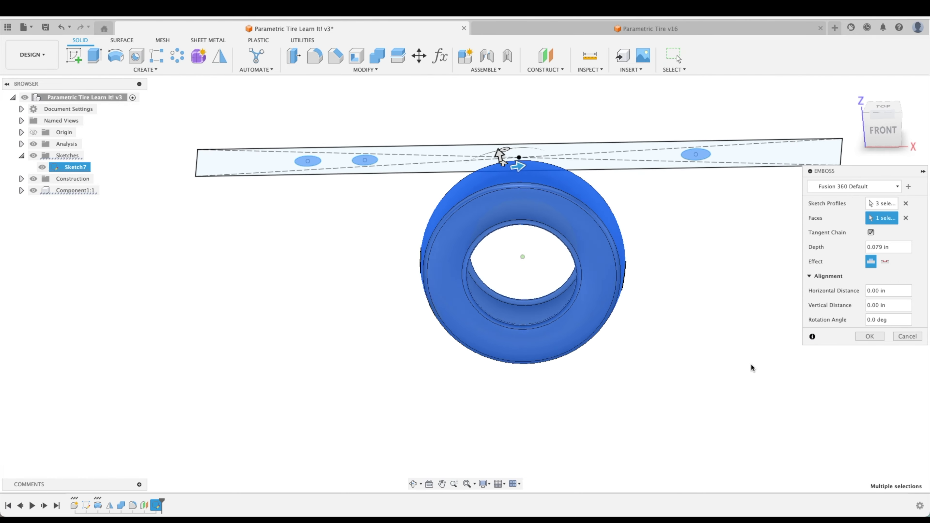
pyautogui.moveTo(751, 366)
pyautogui.keyDown('shift'); pyautogui.mouseDown(button='middle')
pyautogui.moveTo(719, 384)
pyautogui.moveTo(488, 346)
pyautogui.moveTo(656, 270)
pyautogui.moveTo(803, 328)
pyautogui.moveTo(875, 338)
pyautogui.mouseUp(button='middle'); pyautogui.keyUp('shift')
pyautogui.click(874, 339)
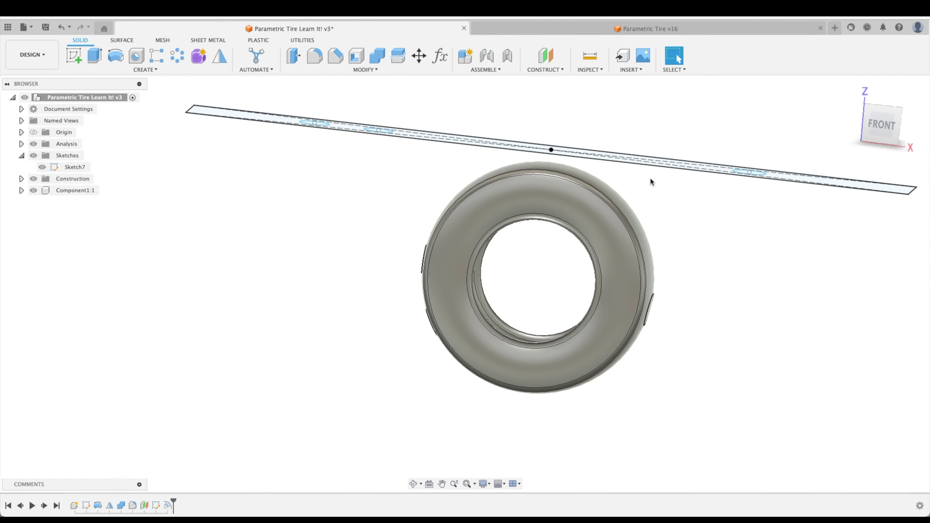
# Shift the tread circles along the sketch strip while inspecting the embossed tire.
pyautogui.keyDown('shift'); pyautogui.moveTo(650, 181); pyautogui.dragTo(337, 151, button='middle'); pyautogui.keyUp('shift')
pyautogui.moveTo(333, 144); pyautogui.dragTo(300, 137)
pyautogui.moveTo(331, 197)
pyautogui.keyDown('shift'); pyautogui.mouseDown(button='middle')
pyautogui.moveTo(355, 316)
pyautogui.moveTo(446, 313)
pyautogui.moveTo(765, 224)
pyautogui.moveTo(506, 258)
pyautogui.mouseUp(button='middle'); pyautogui.keyUp('shift')
pyautogui.moveTo(506, 258); pyautogui.dragTo(542, 259)
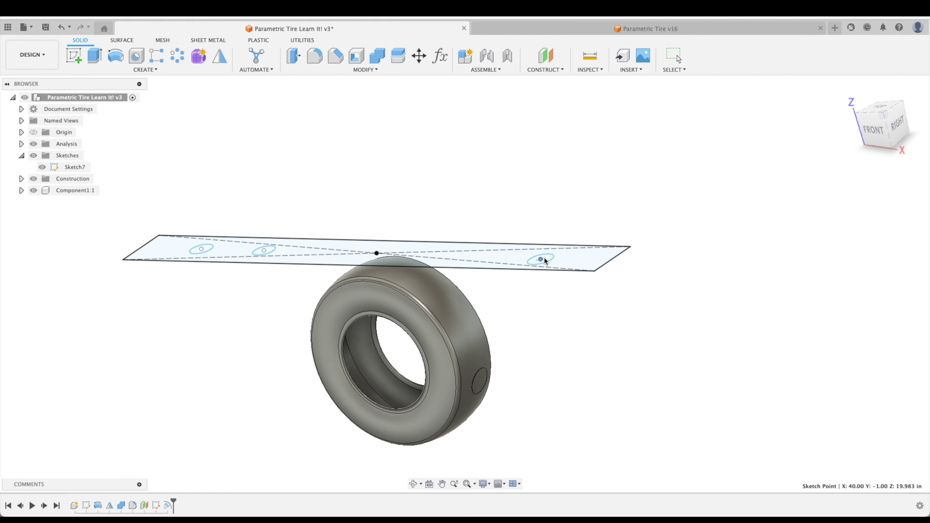
pyautogui.keyDown('shift'); pyautogui.moveTo(527, 349); pyautogui.dragTo(507, 393, button='middle'); pyautogui.keyUp('shift')
pyautogui.moveTo(541, 243); pyautogui.dragTo(545, 243)
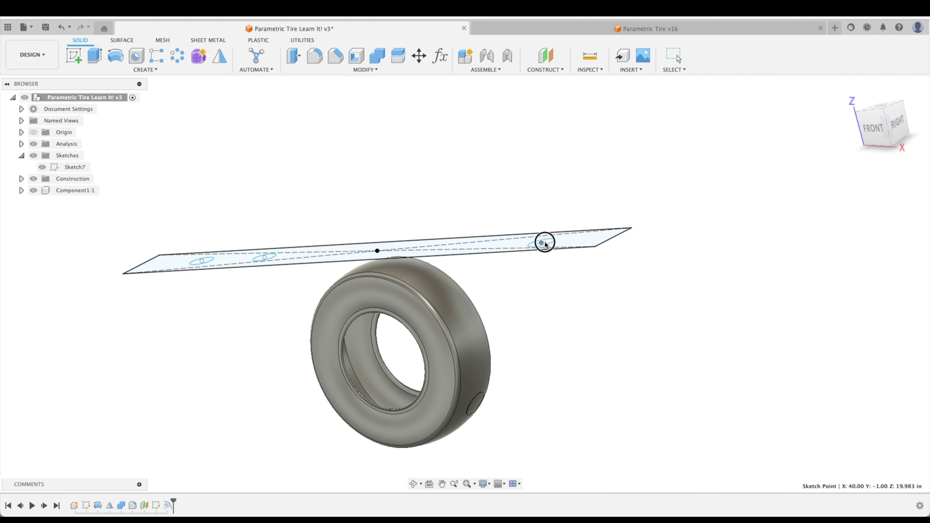
# Look at the tire from below, then delete Emboss2 from the timeline.
pyautogui.keyDown('shift'); pyautogui.moveTo(583, 307); pyautogui.dragTo(191, 245, button='middle'); pyautogui.keyUp('shift')
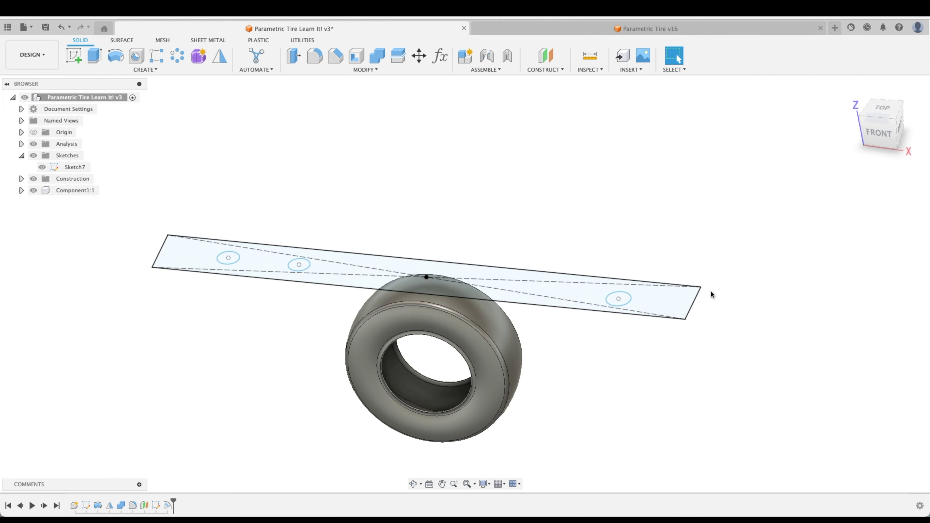
pyautogui.moveTo(710, 303)
pyautogui.keyDown('shift'); pyautogui.mouseDown(button='middle')
pyautogui.moveTo(695, 324)
pyautogui.moveTo(636, 324)
pyautogui.moveTo(500, 252)
pyautogui.mouseUp(button='middle'); pyautogui.keyUp('shift')
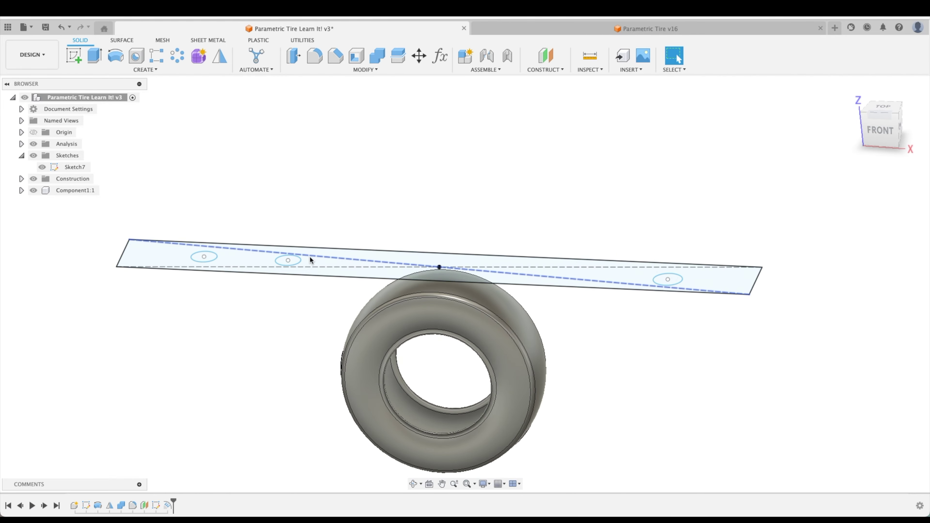
pyautogui.keyDown('shift'); pyautogui.moveTo(487, 324); pyautogui.dragTo(520, 297, button='middle'); pyautogui.keyUp('shift')
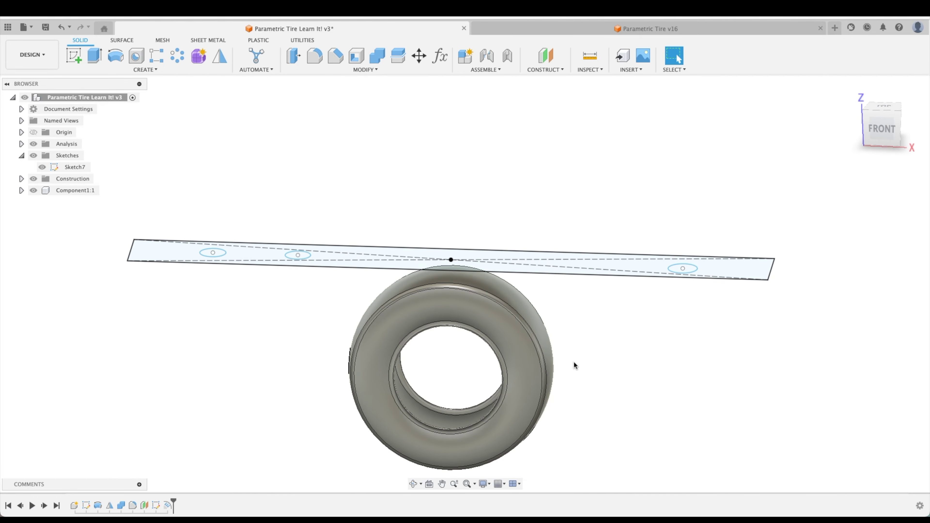
pyautogui.moveTo(574, 365)
pyautogui.keyDown('shift'); pyautogui.mouseDown(button='middle')
pyautogui.moveTo(561, 433)
pyautogui.moveTo(590, 423)
pyautogui.moveTo(582, 369)
pyautogui.moveTo(673, 386)
pyautogui.moveTo(492, 267)
pyautogui.moveTo(460, 263)
pyautogui.moveTo(488, 227)
pyautogui.mouseUp(button='middle'); pyautogui.keyUp('shift')
pyautogui.keyDown('shift'); pyautogui.scroll(5, 589, 422); pyautogui.keyUp('shift')
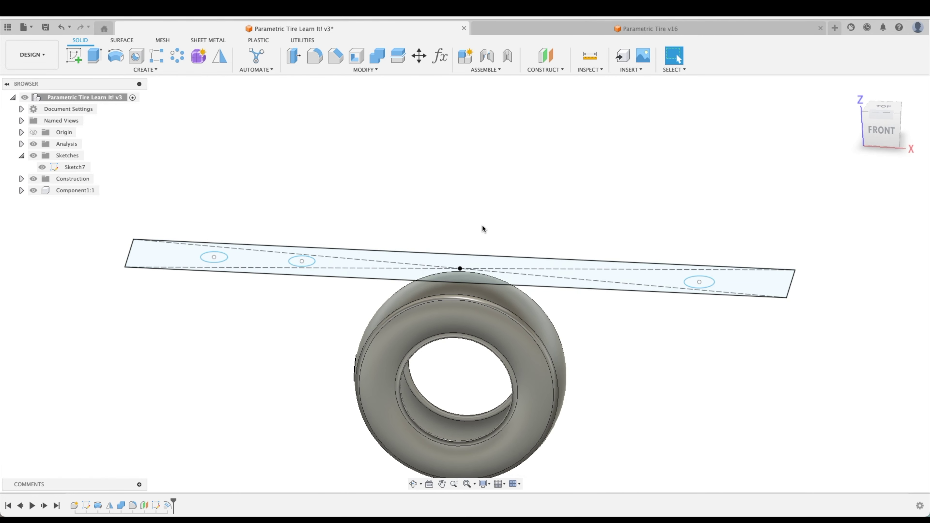
pyautogui.scroll(-2, 351, 309)
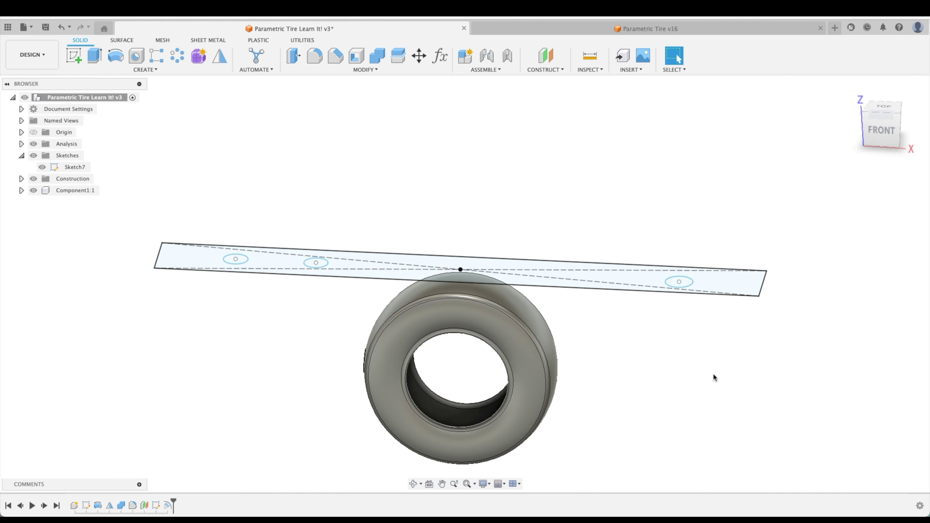
pyautogui.keyDown('shift'); pyautogui.moveTo(714, 375); pyautogui.dragTo(708, 374, button='middle'); pyautogui.keyUp('shift')
pyautogui.hscroll(-1, 313, 381)
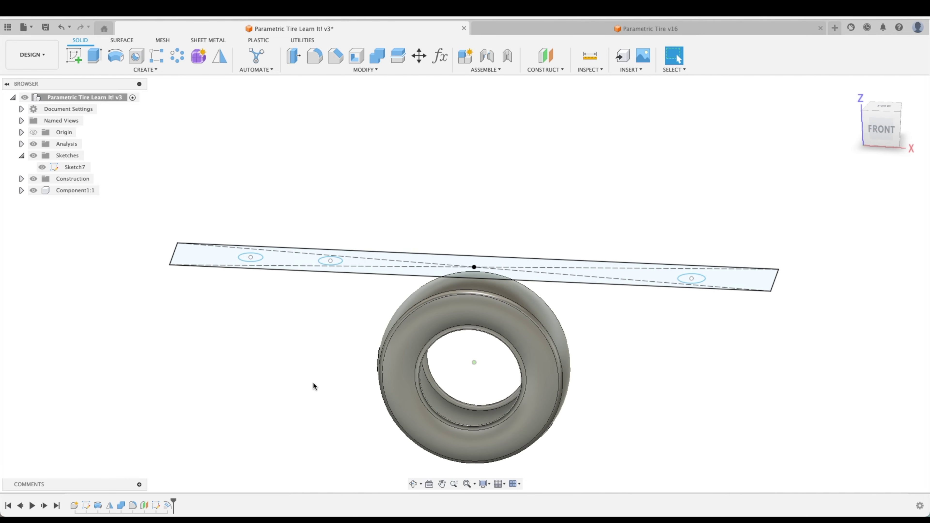
pyautogui.scroll(-1, 314, 382)
pyautogui.click(169, 506)
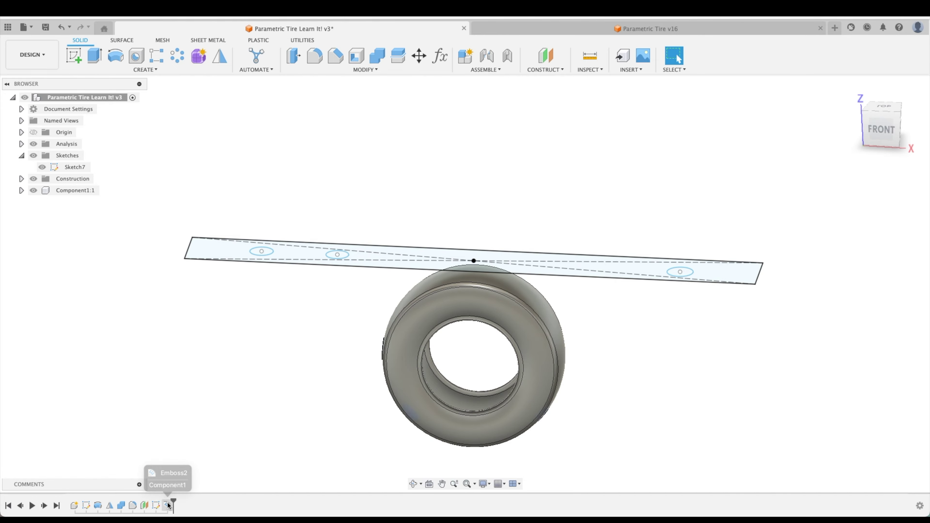
pyautogui.press('Delete')
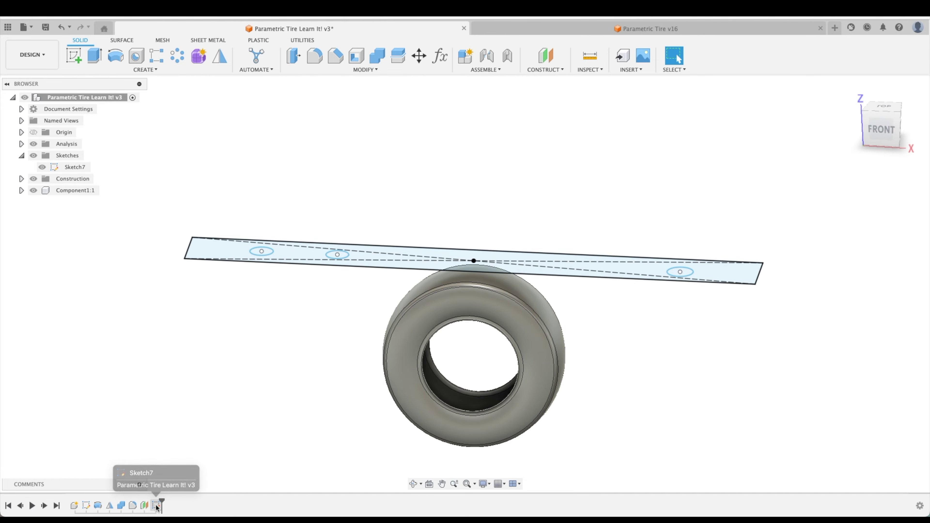
# Edit Sketch7 and delete the right, middle and left tread circles.
pyautogui.doubleClick(157, 506)
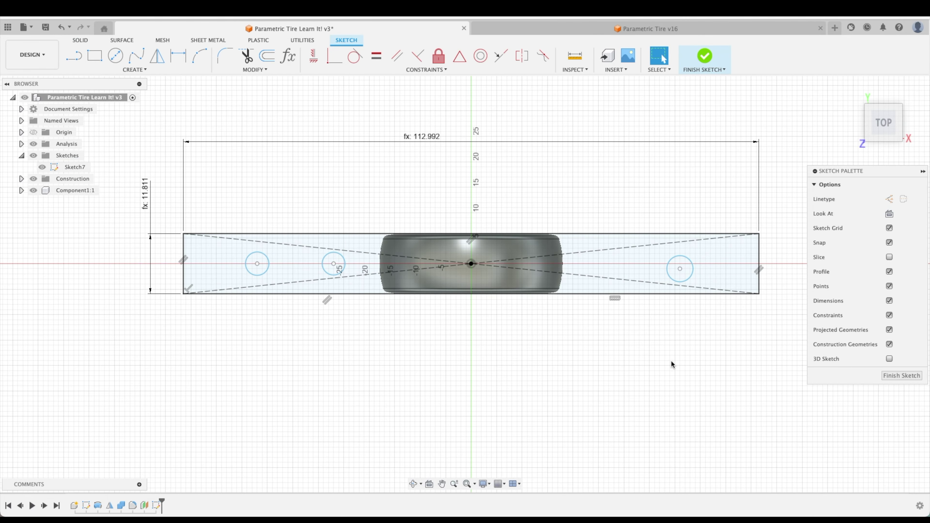
pyautogui.click(693, 271)
pyautogui.press('Delete')
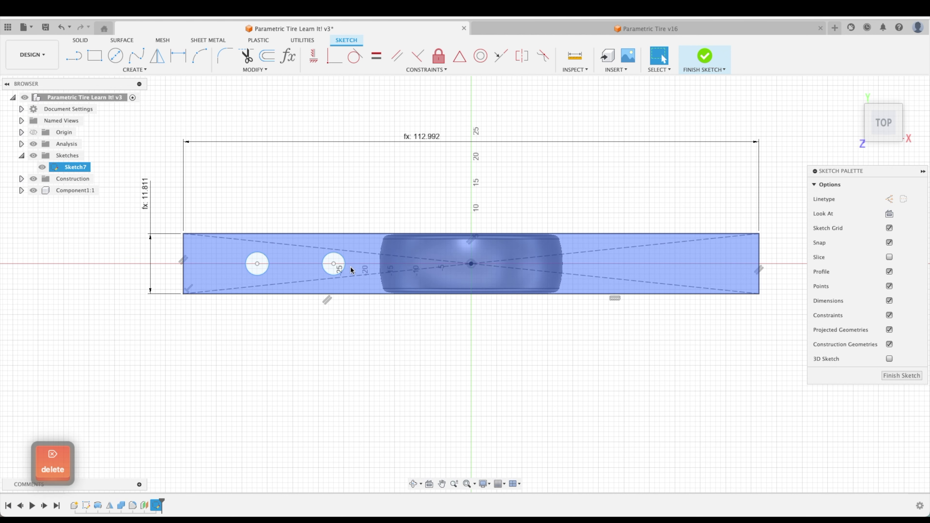
pyautogui.click(344, 261)
pyautogui.press('Delete')
pyautogui.click(260, 254)
pyautogui.press('Delete')
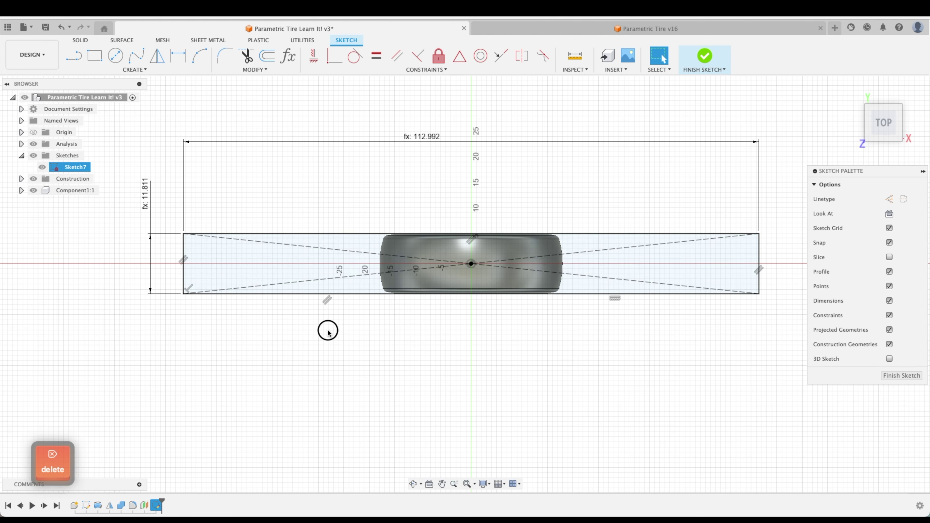
pyautogui.click(395, 264)
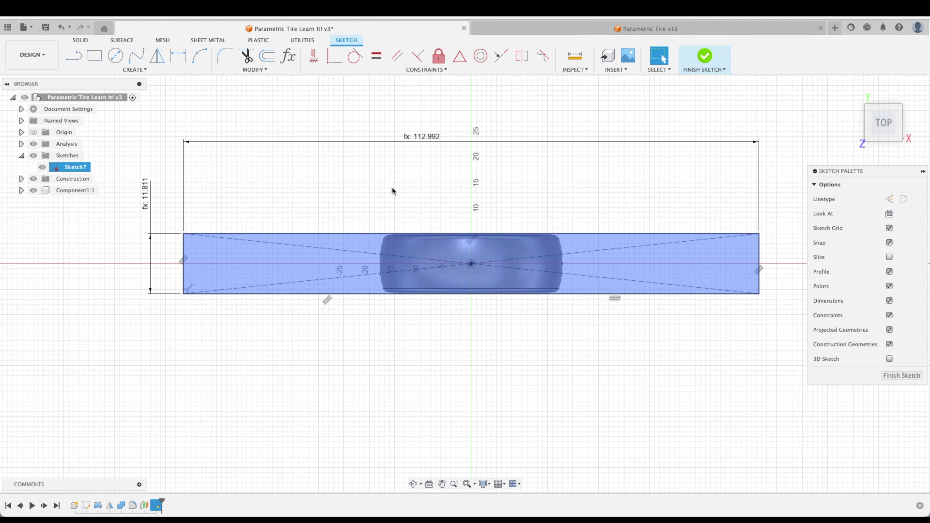
pyautogui.click(392, 190)
pyautogui.click(288, 56)
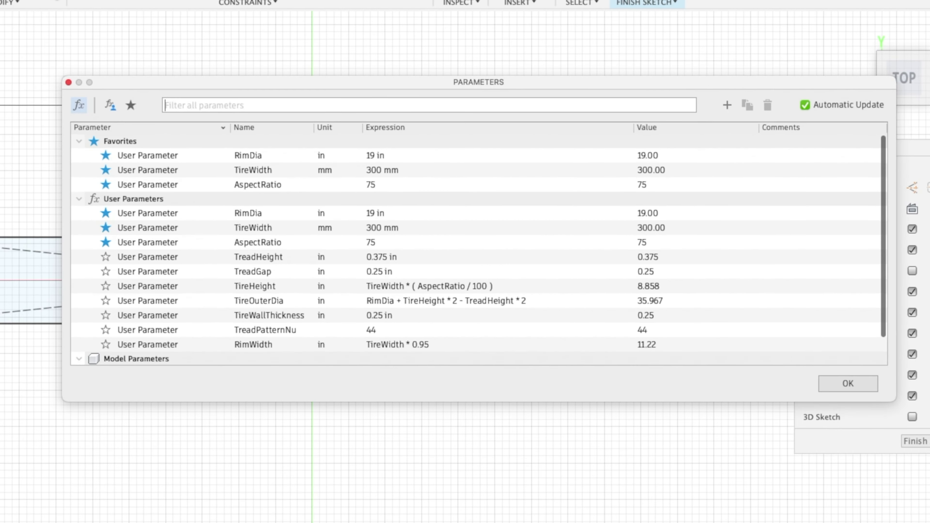
pyautogui.scroll(-2, 261, 338)
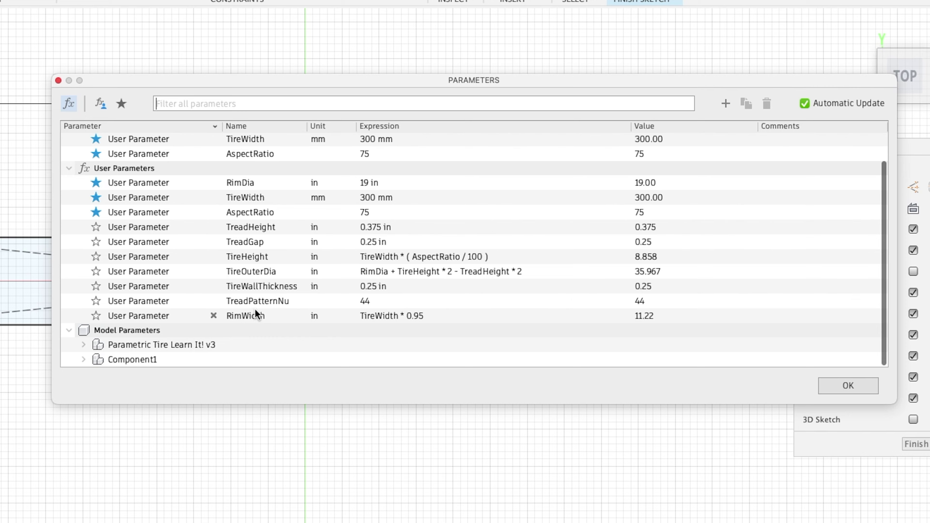
pyautogui.click(386, 303)
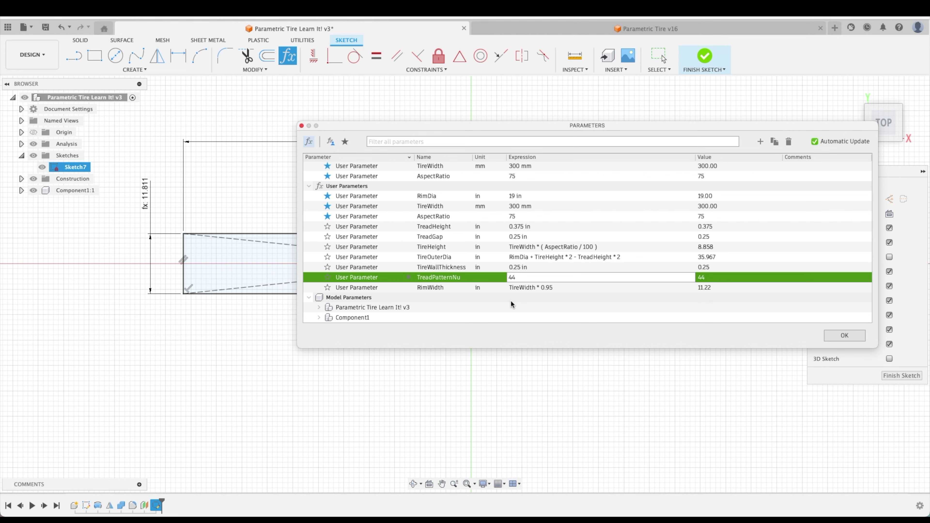
pyautogui.click(518, 307)
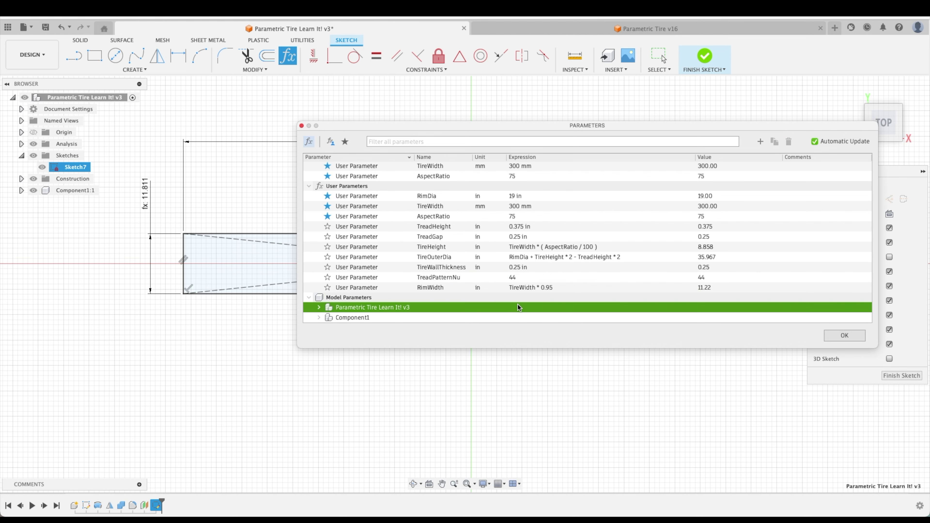
pyautogui.click(761, 142)
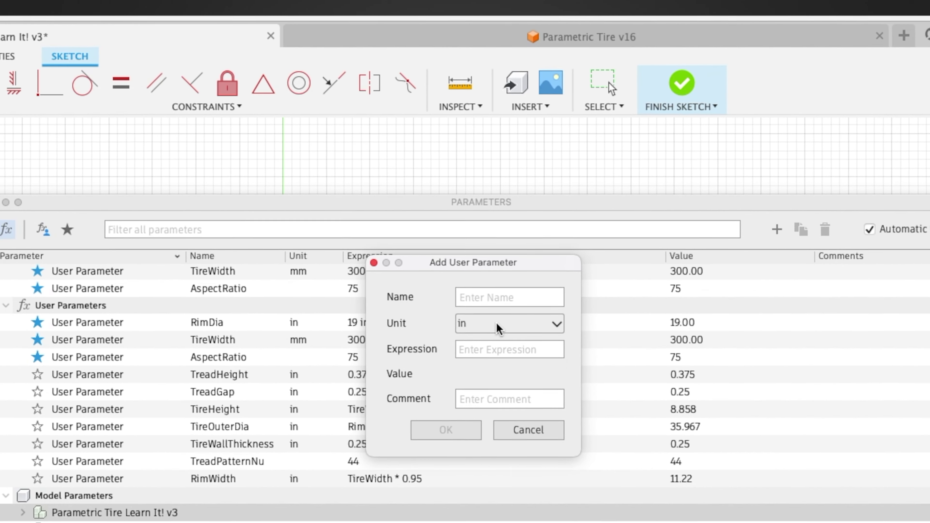
pyautogui.click(600, 197)
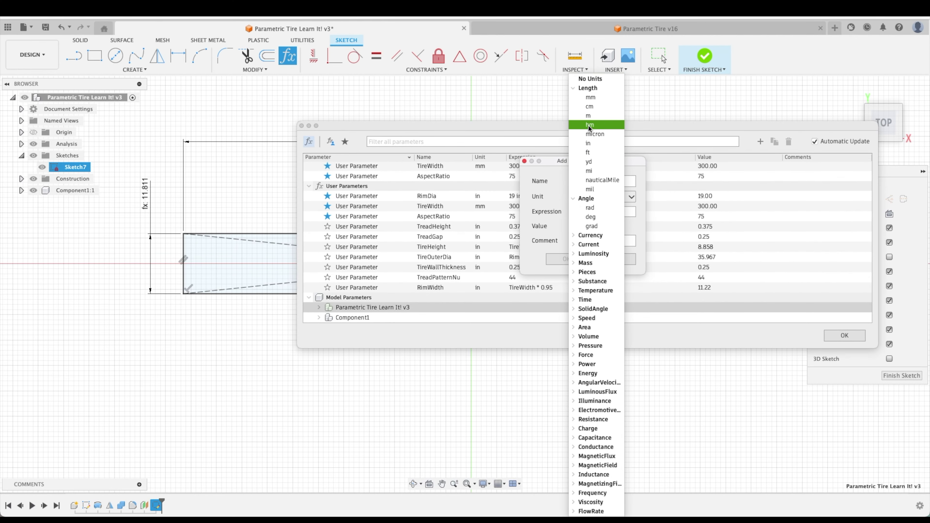
pyautogui.click(560, 168)
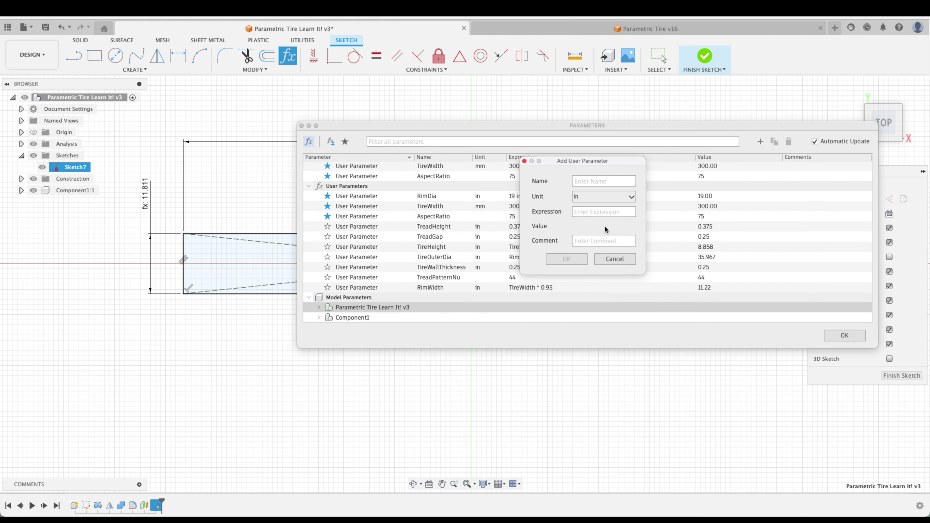
pyautogui.click(614, 259)
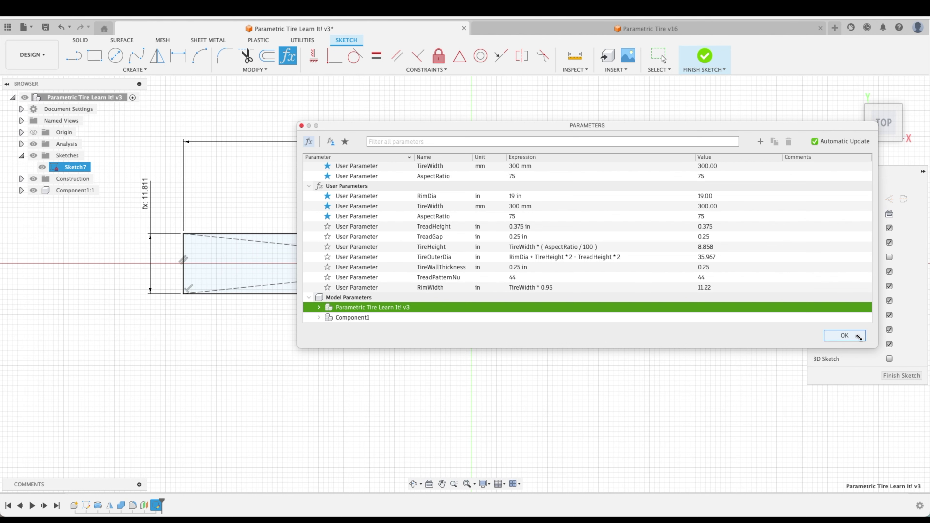
pyautogui.click(844, 335)
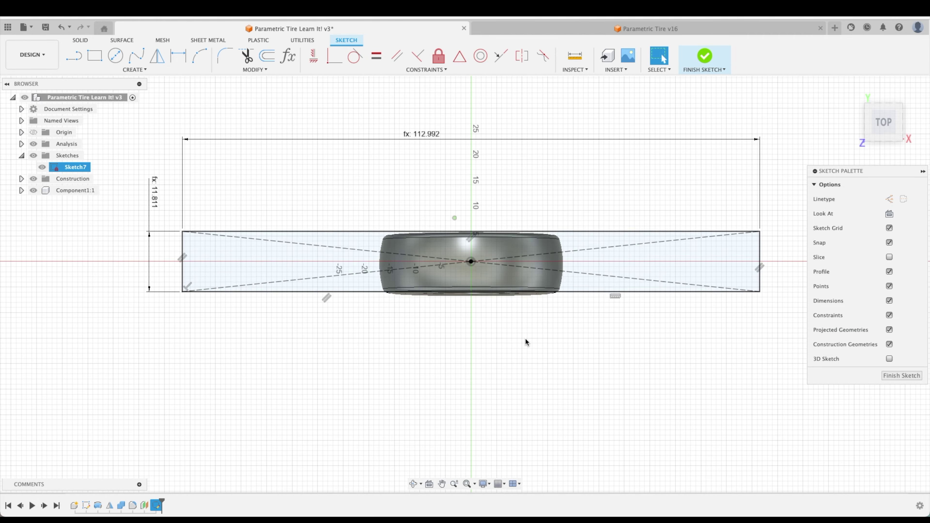
# From a front view, drag the 112.992 width dimension down near the rectangle's top edge.
pyautogui.moveTo(526, 338)
pyautogui.keyDown('shift'); pyautogui.mouseDown(button='middle')
pyautogui.moveTo(487, 220)
pyautogui.moveTo(474, 236)
pyautogui.mouseUp(button='middle'); pyautogui.keyUp('shift')
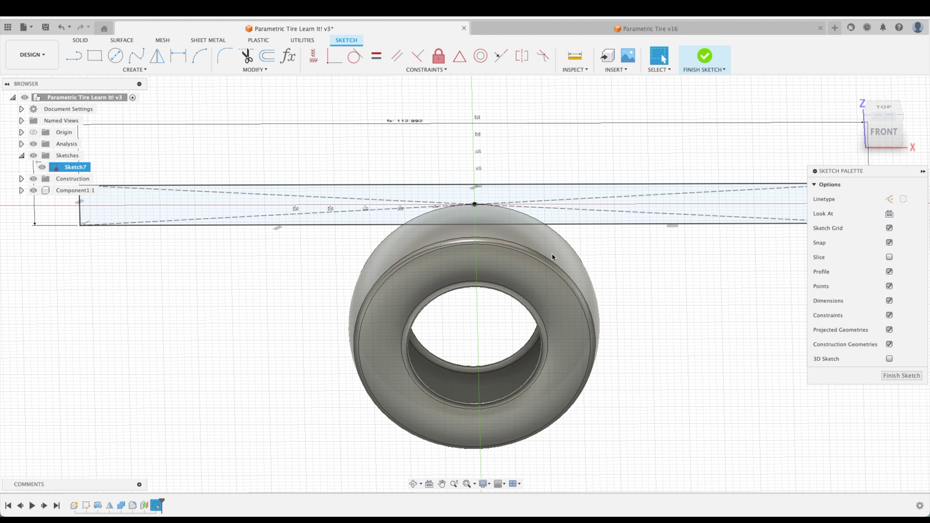
pyautogui.scroll(-2, 613, 357)
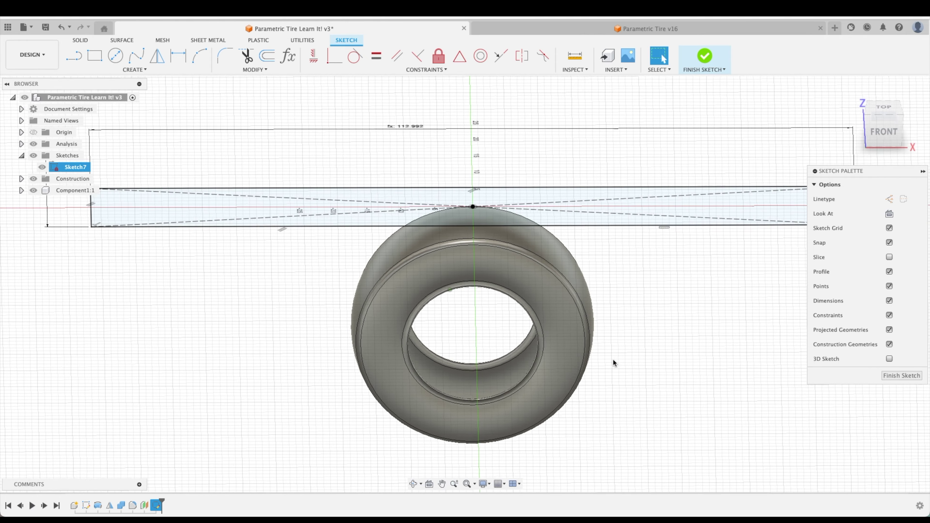
pyautogui.scroll(-2, 621, 355)
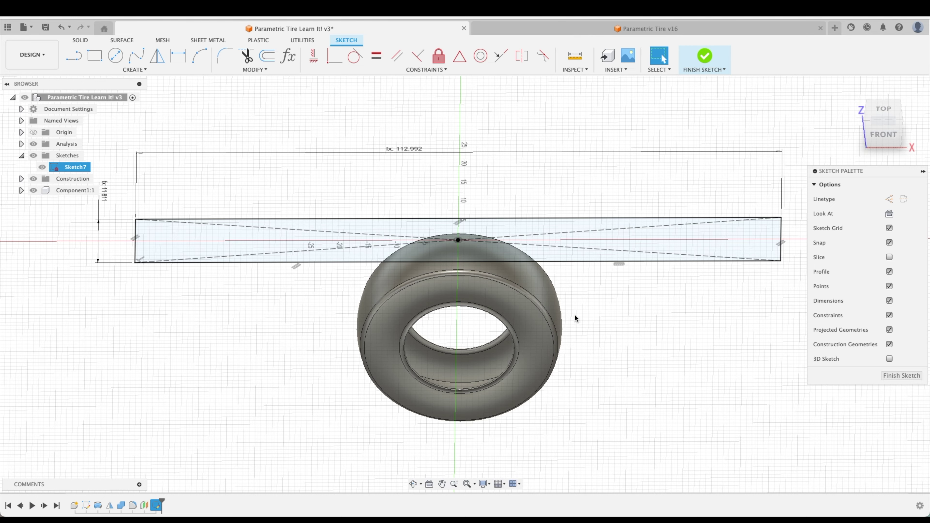
pyautogui.scroll(3, 584, 309)
pyautogui.scroll(-1, 623, 263)
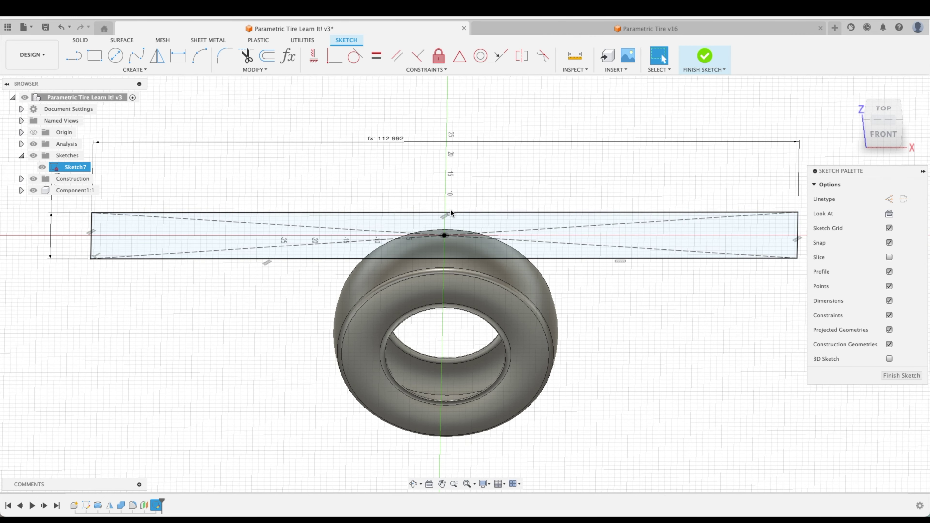
pyautogui.moveTo(396, 141); pyautogui.dragTo(402, 175)
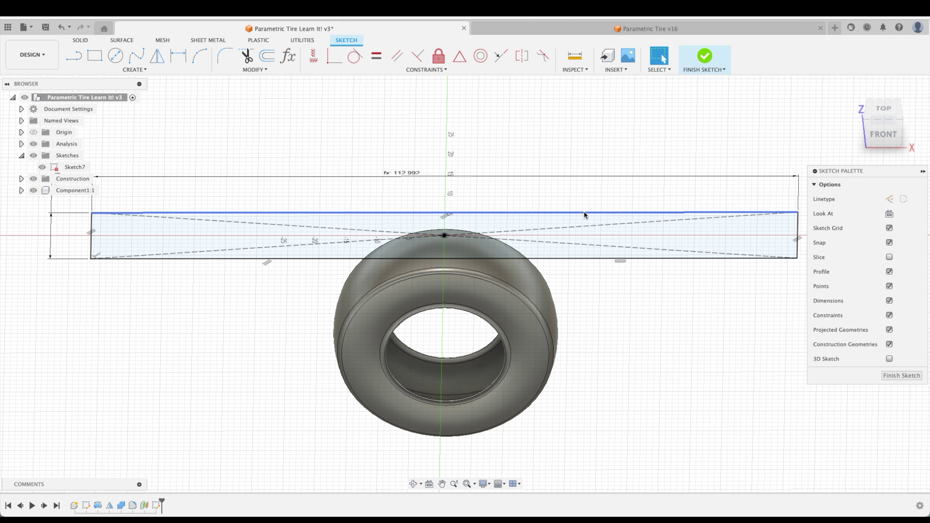
pyautogui.scroll(-1, 772, 226)
pyautogui.scroll(1, 465, 182)
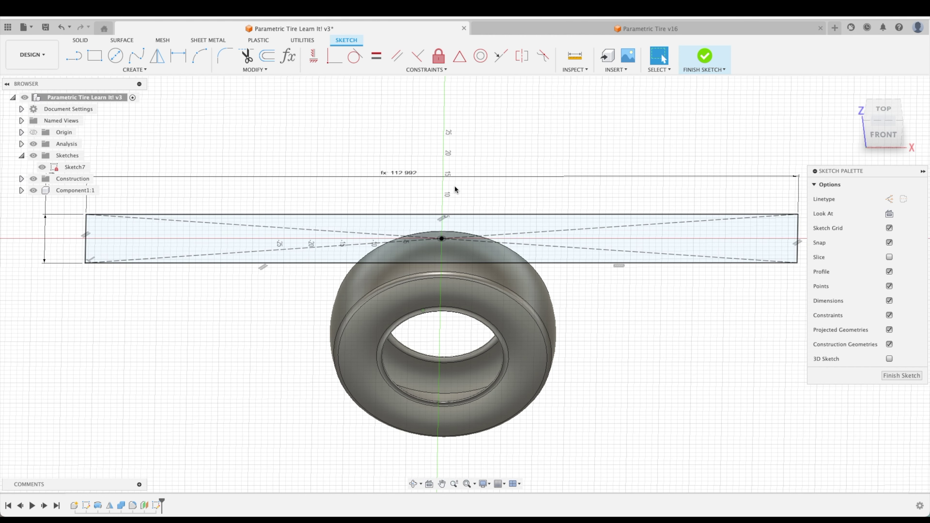
# Change the width dimension to TireOuterDia * PI / TreadPatternNu.
pyautogui.doubleClick(402, 172)
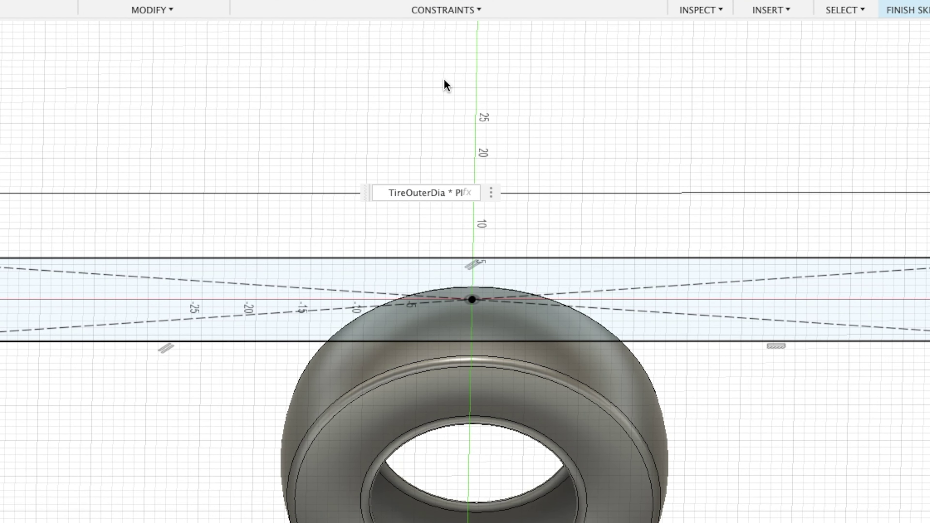
pyautogui.write('/nu')
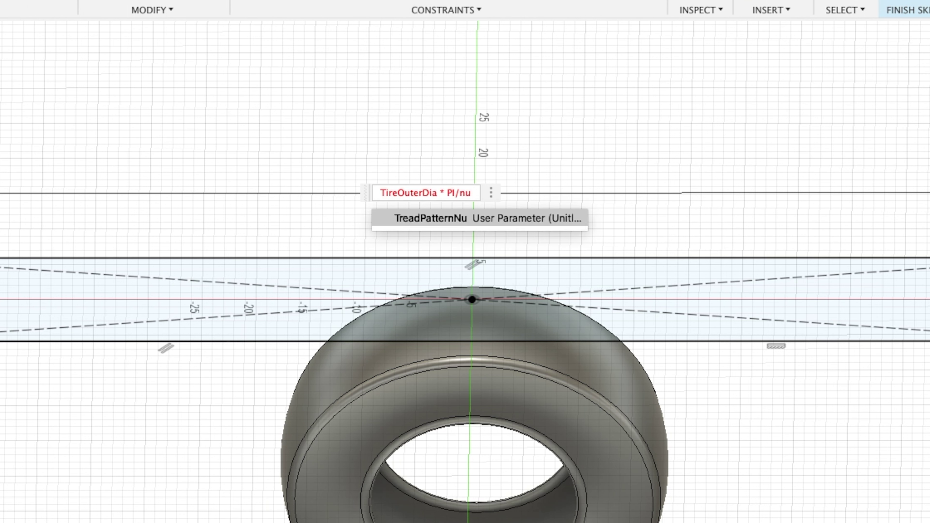
pyautogui.press('Return')
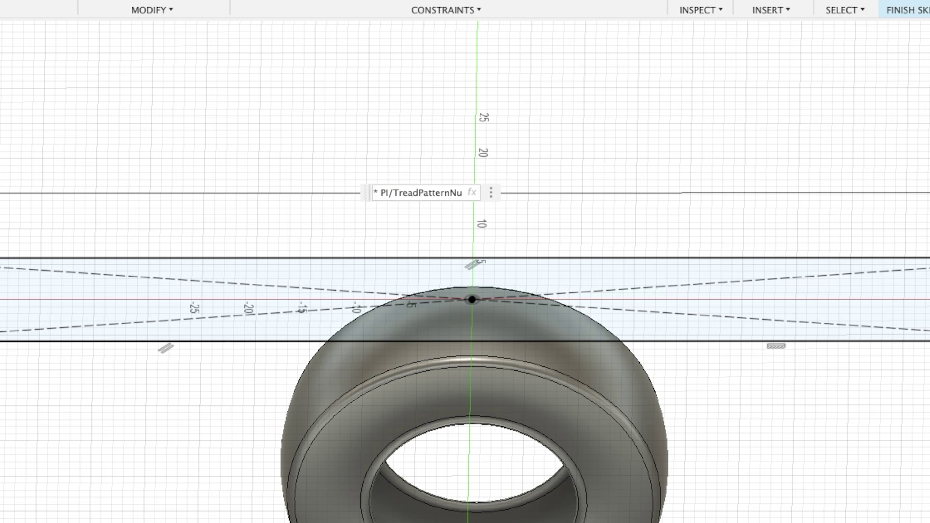
pyautogui.press('Return')
# Finish the tread sketch and open the user parameters table.
pyautogui.moveTo(471, 249)
pyautogui.keyDown('shift'); pyautogui.mouseDown(button='middle')
pyautogui.moveTo(591, 274)
pyautogui.moveTo(529, 193)
pyautogui.mouseUp(button='middle'); pyautogui.keyUp('shift')
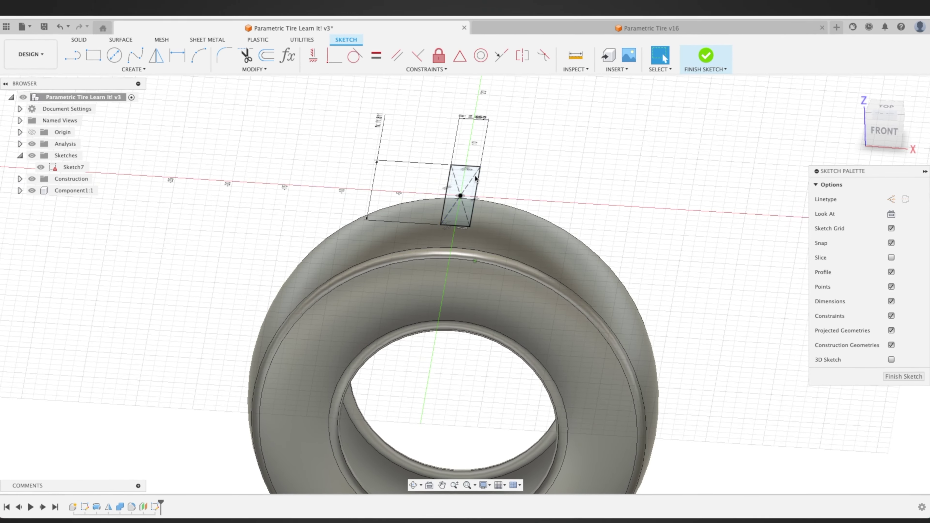
pyautogui.keyDown('shift'); pyautogui.moveTo(475, 176); pyautogui.dragTo(470, 202, button='middle'); pyautogui.keyUp('shift')
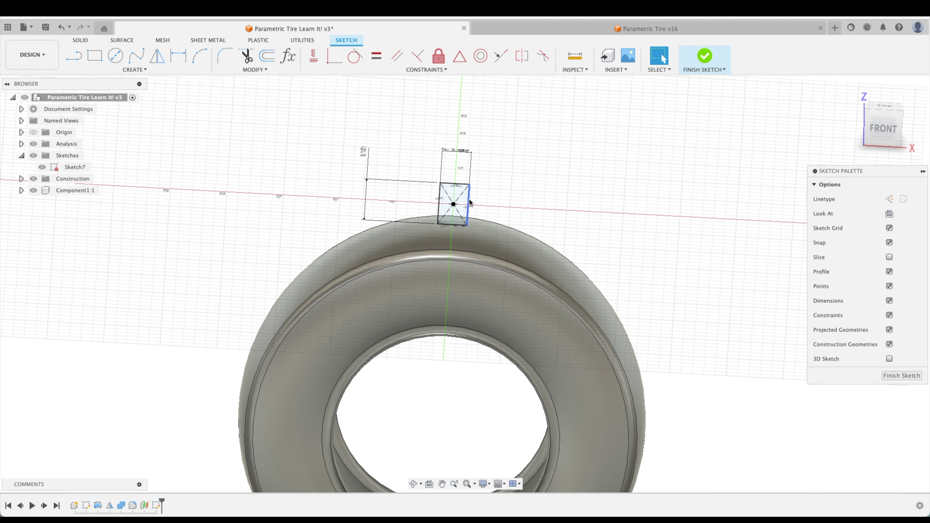
pyautogui.click(466, 205)
pyautogui.click(382, 200)
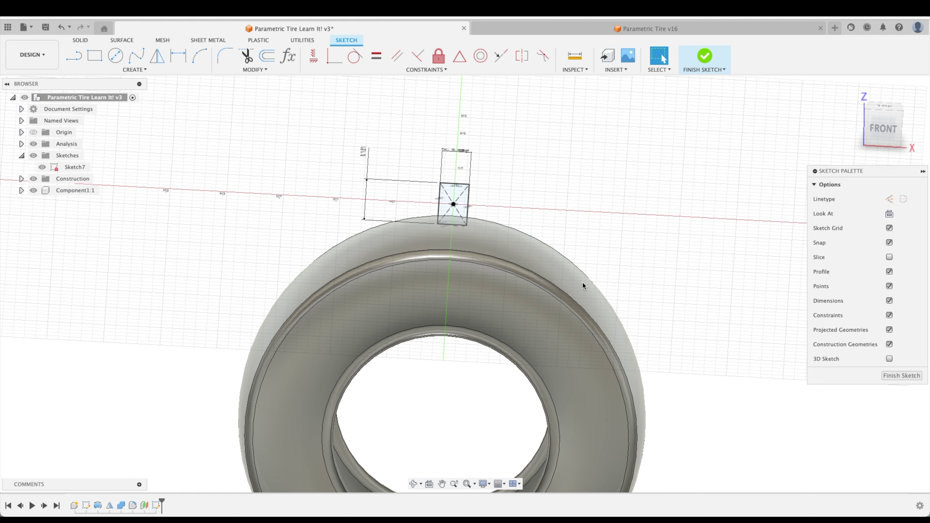
pyautogui.click(903, 376)
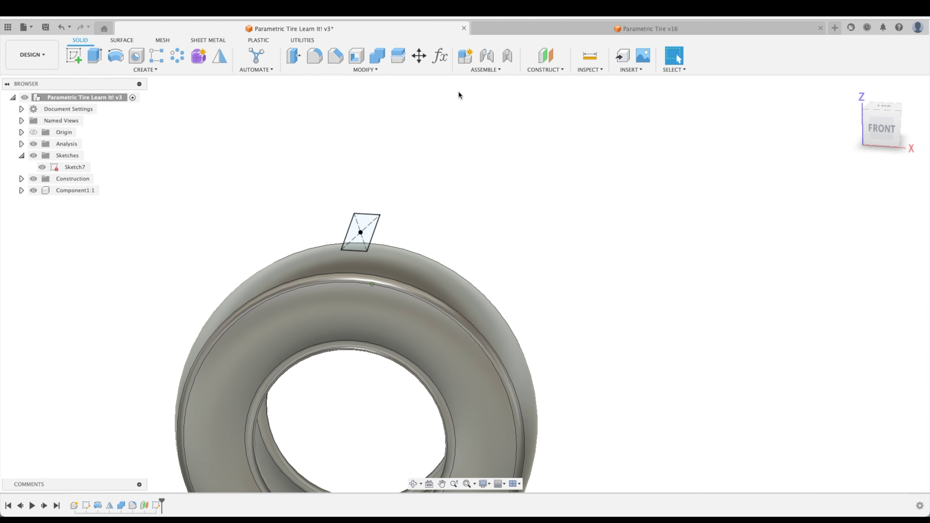
pyautogui.click(440, 56)
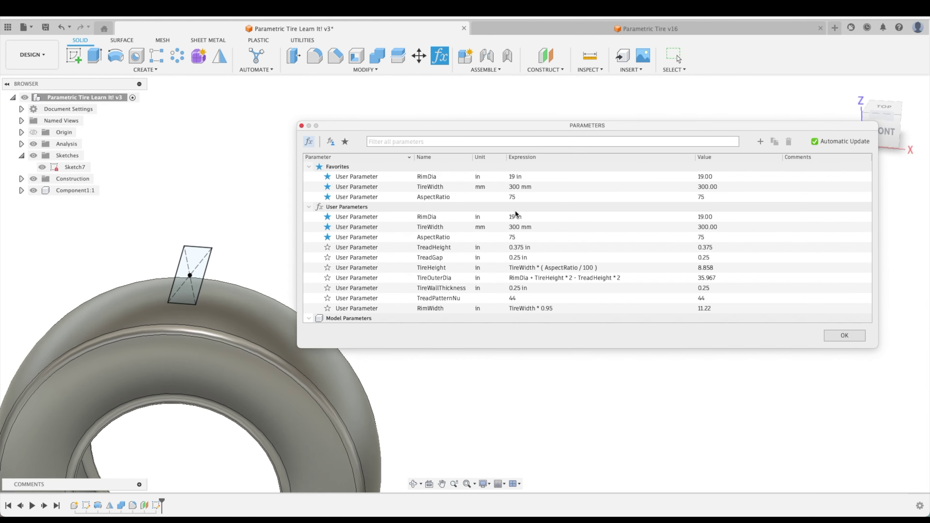
# Set RimDia to 24 in and try TreadPatternNu values of 36, then 30.
pyautogui.click(528, 178)
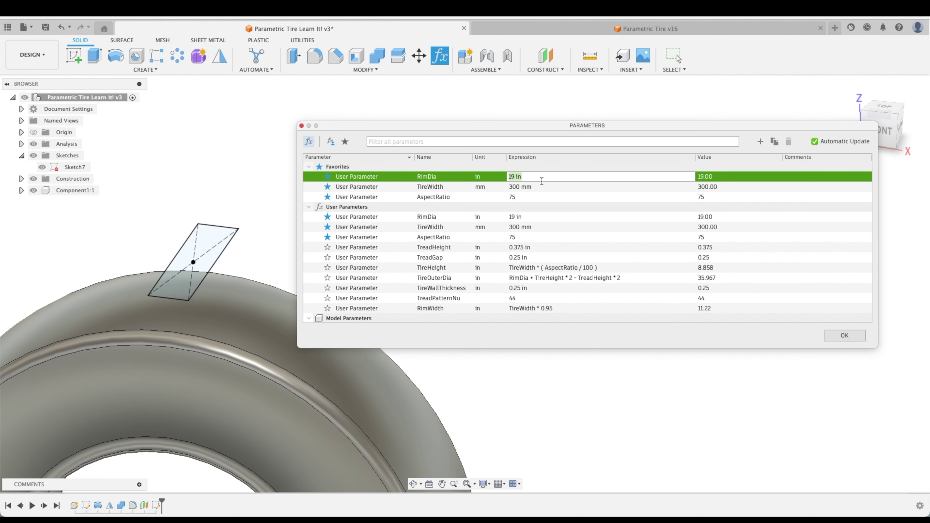
pyautogui.write('24')
pyautogui.press('Return')
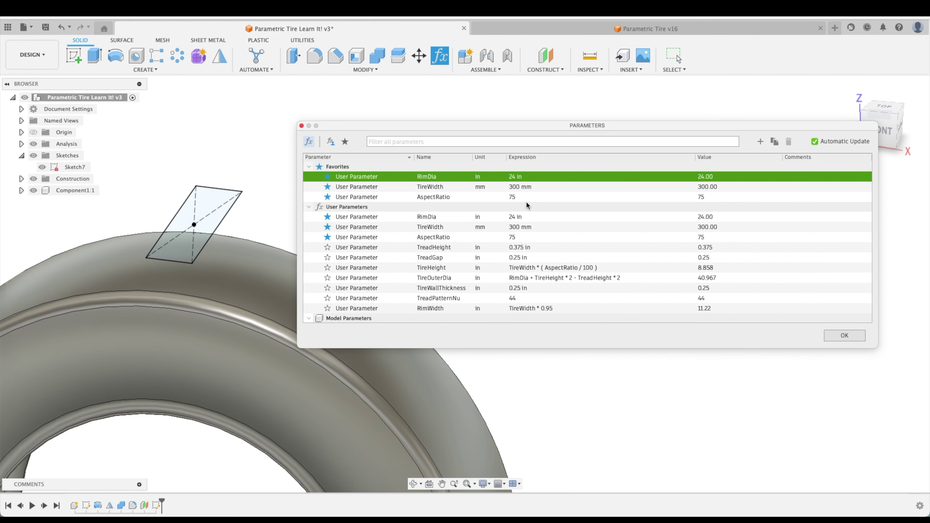
pyautogui.click(523, 299)
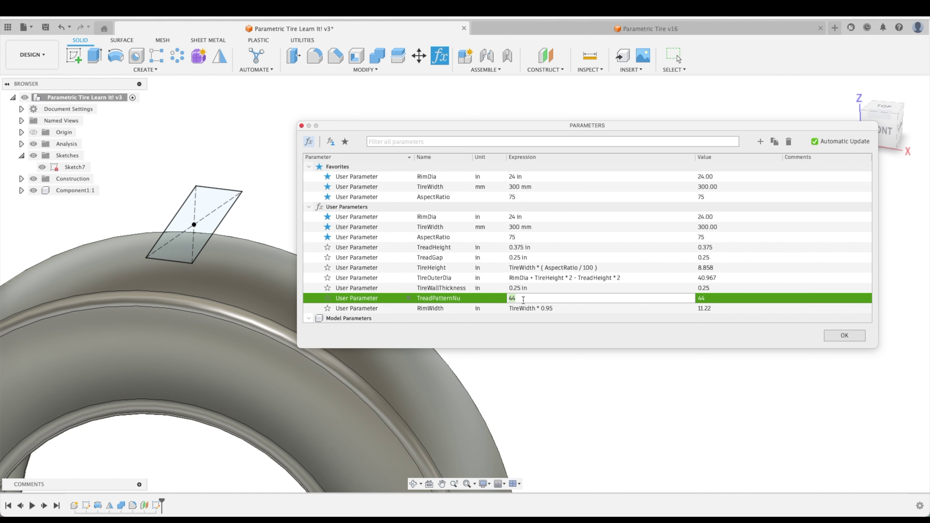
pyautogui.write('36')
pyautogui.press('Return')
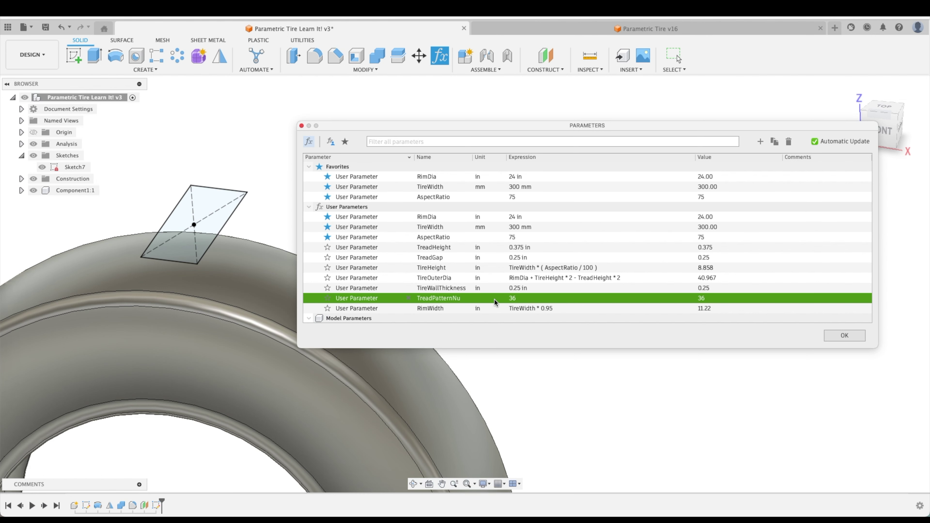
pyautogui.click(526, 301)
pyautogui.write('30')
pyautogui.press('Return')
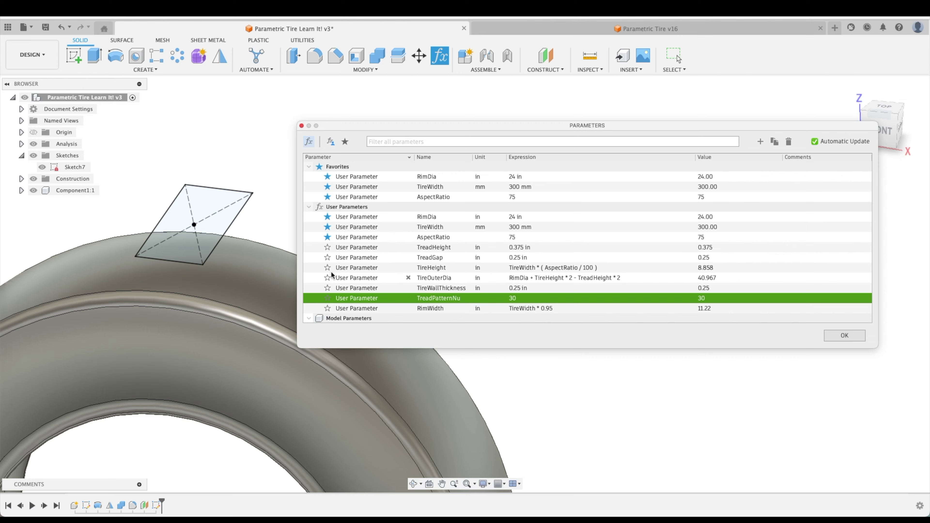
# Check the tire at TreadPatternNu 60, then leave it at 44 and close Parameters.
pyautogui.scroll(-5, 257, 289)
pyautogui.moveTo(222, 286)
pyautogui.keyDown('shift'); pyautogui.mouseDown(button='middle')
pyautogui.moveTo(158, 467)
pyautogui.moveTo(143, 468)
pyautogui.mouseUp(button='middle'); pyautogui.keyUp('shift')
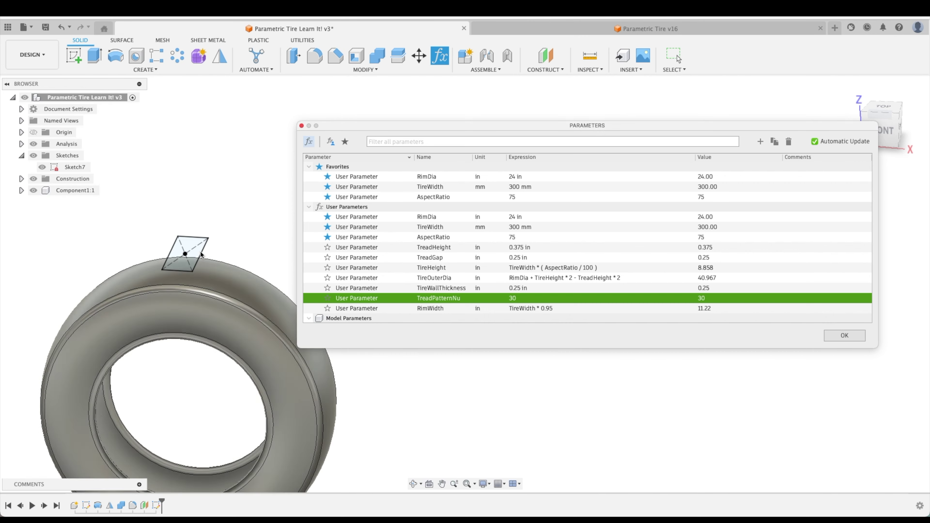
pyautogui.scroll(5, 243, 270)
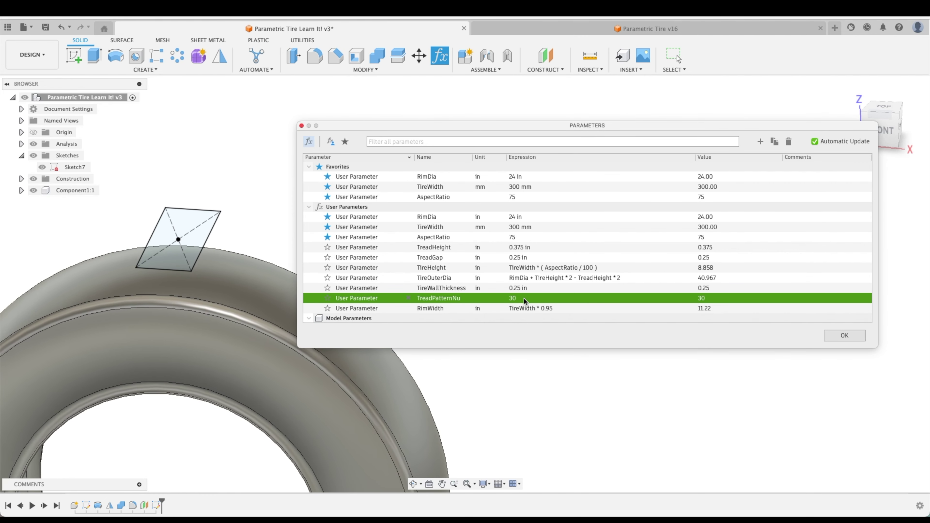
pyautogui.click(508, 297)
pyautogui.write('60')
pyautogui.press('Return')
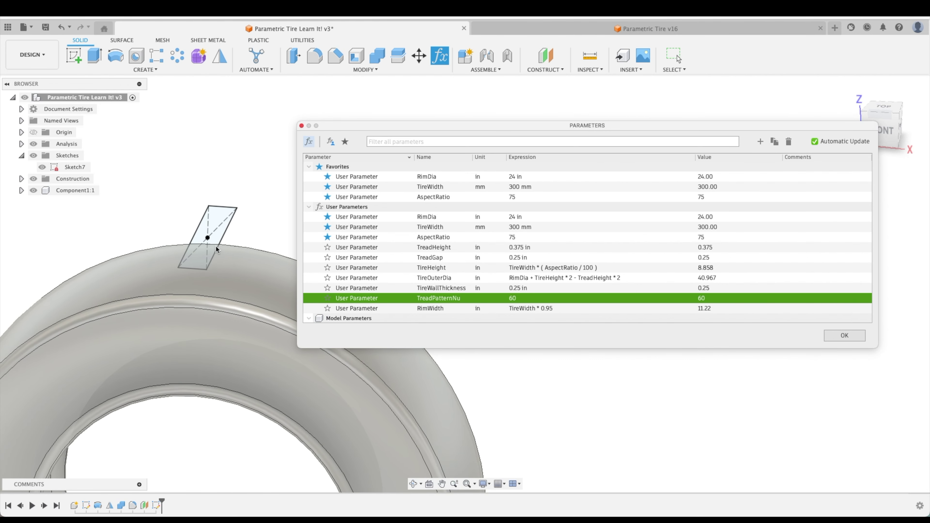
pyautogui.doubleClick(528, 298)
pyautogui.write('44')
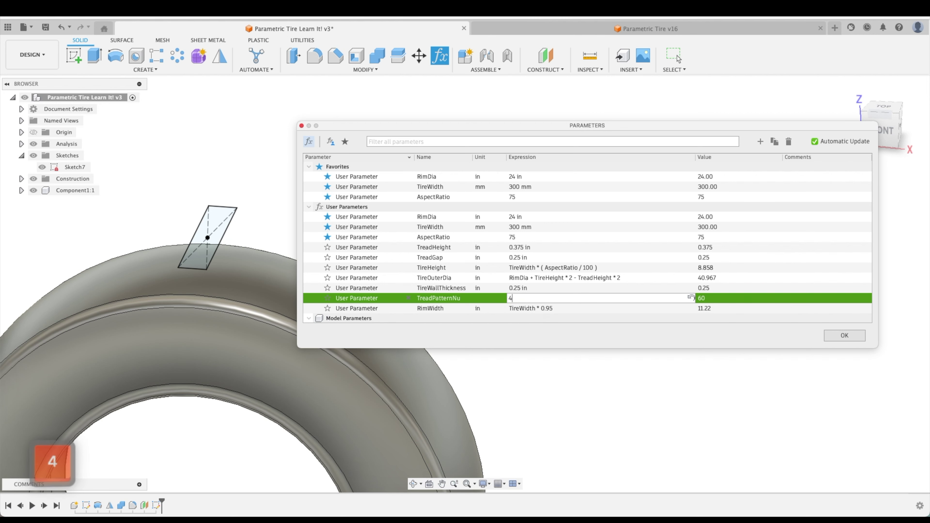
pyautogui.press('Return')
pyautogui.click(835, 337)
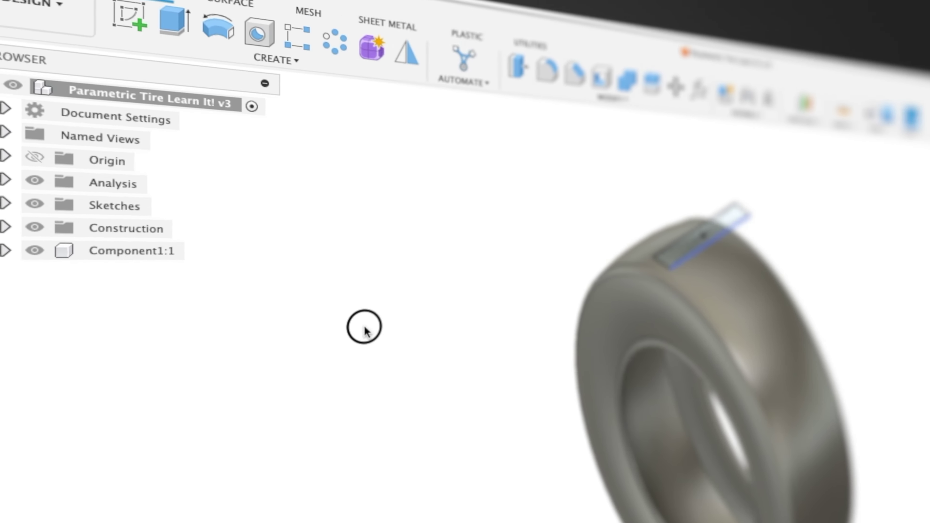
# Expand the Sketches and Construction folders to reveal Sketch7 and Plane1.
pyautogui.click(54, 228)
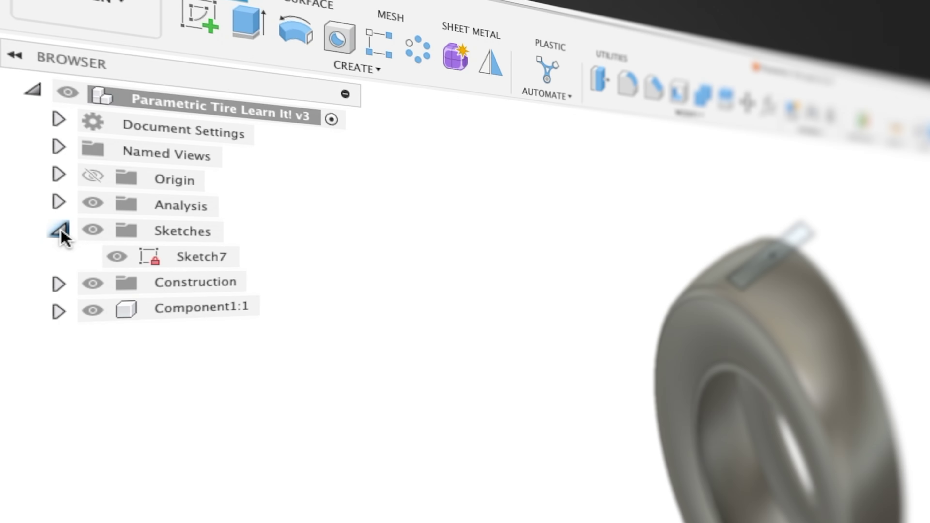
pyautogui.click(59, 285)
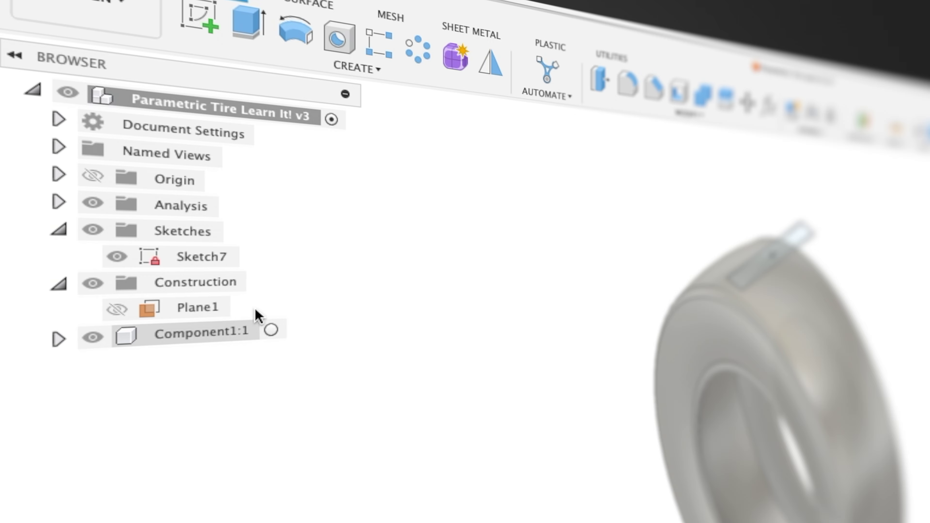
pyautogui.click(331, 120)
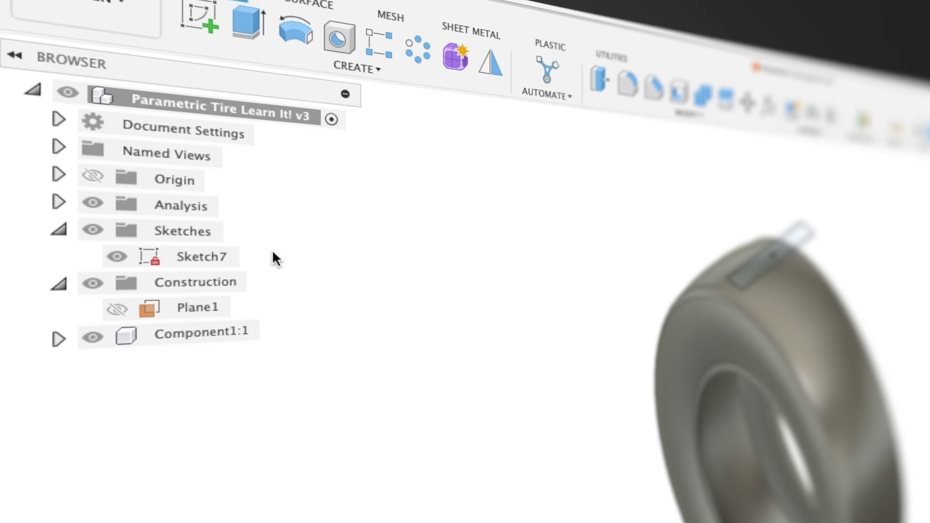
# Drag Sketch7 and Plane1 onto Component1:1 and make it the active component.
pyautogui.moveTo(208, 263); pyautogui.dragTo(205, 339)
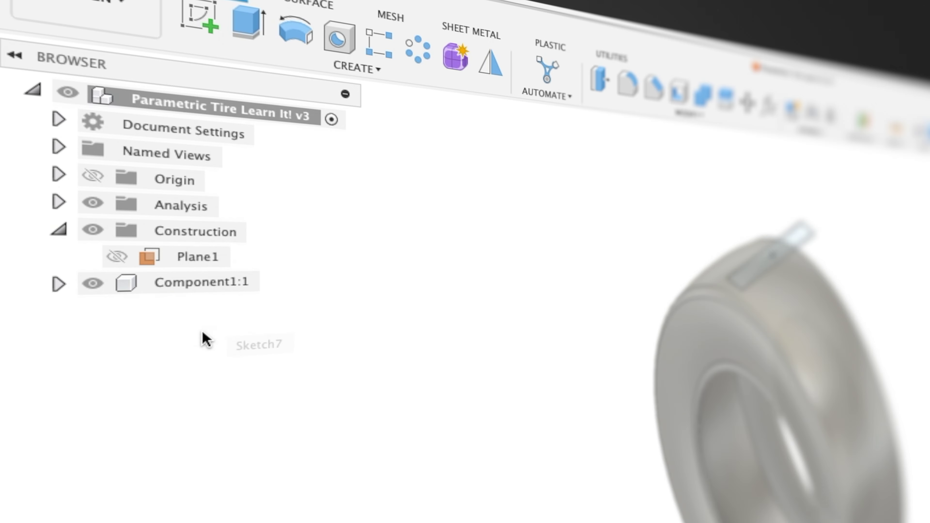
pyautogui.moveTo(195, 253); pyautogui.dragTo(201, 281)
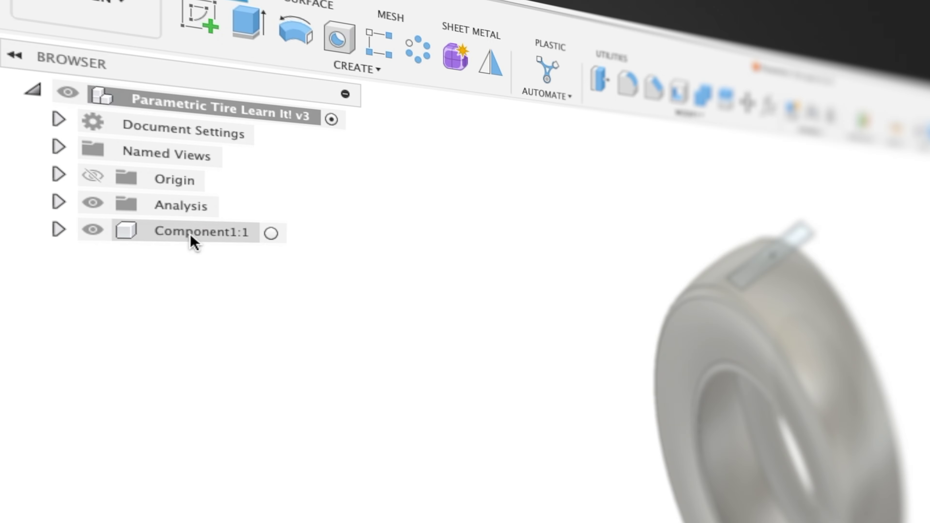
pyautogui.click(272, 235)
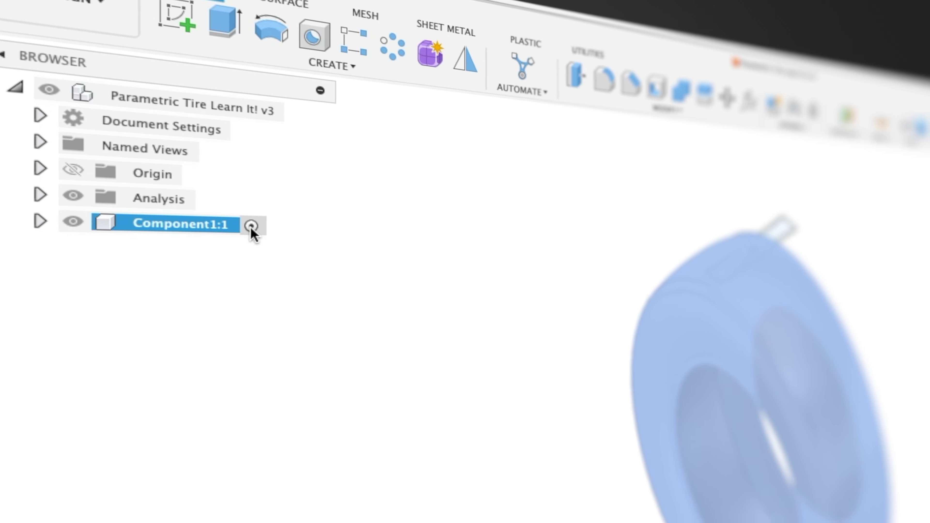
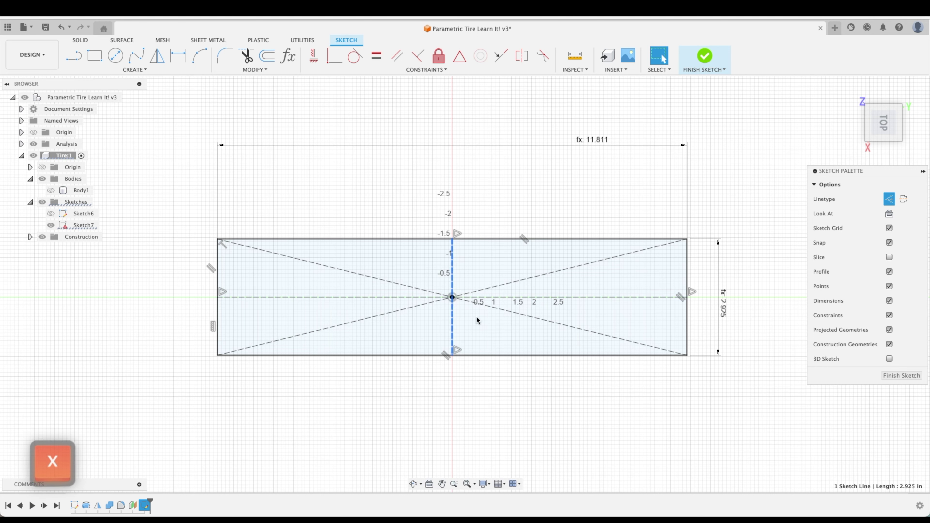
# Clear the selection of the new dashed construction lines and the rectangle's profile.
pyautogui.click(526, 394)
pyautogui.press('Escape')
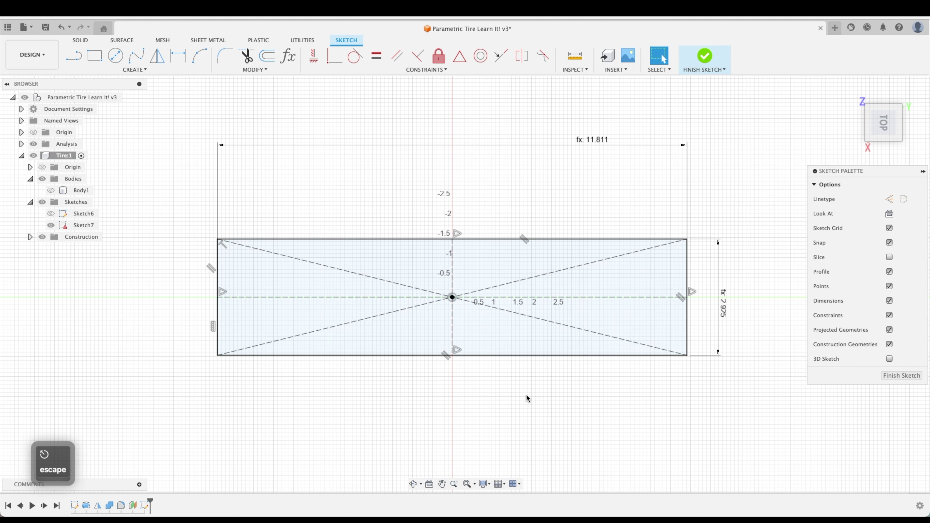
pyautogui.click(467, 264)
pyautogui.press('Escape')
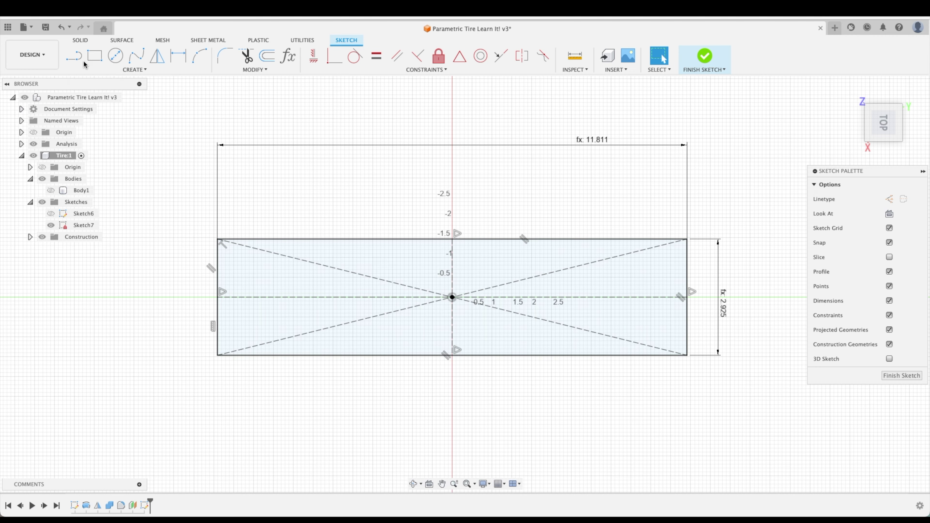
# Draw two vertical lines from the rectangle's top edge to its bottom edge.
pyautogui.press('l')
pyautogui.click(424, 240)
pyautogui.click(424, 355)
pyautogui.moveTo(494, 240); pyautogui.dragTo(494, 354)
pyautogui.press('Escape')
pyautogui.moveTo(494, 314); pyautogui.dragTo(488, 321)
pyautogui.click(506, 389)
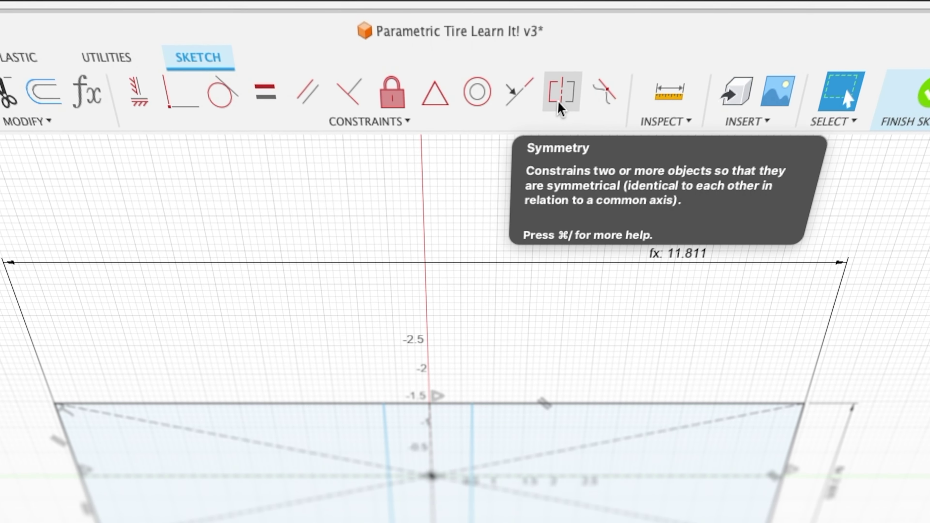
# Make the two vertical lines symmetric about the centre line.
pyautogui.click(559, 107)
pyautogui.click(479, 265)
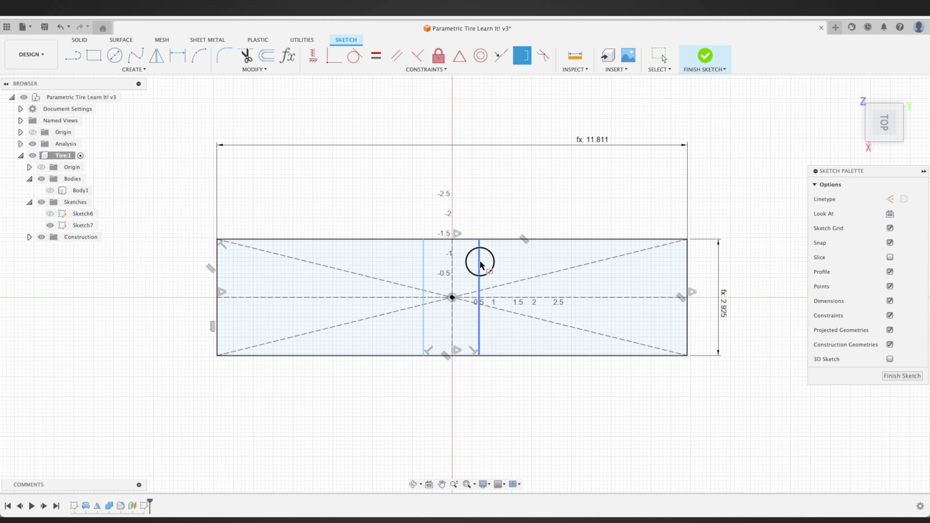
pyautogui.click(423, 269)
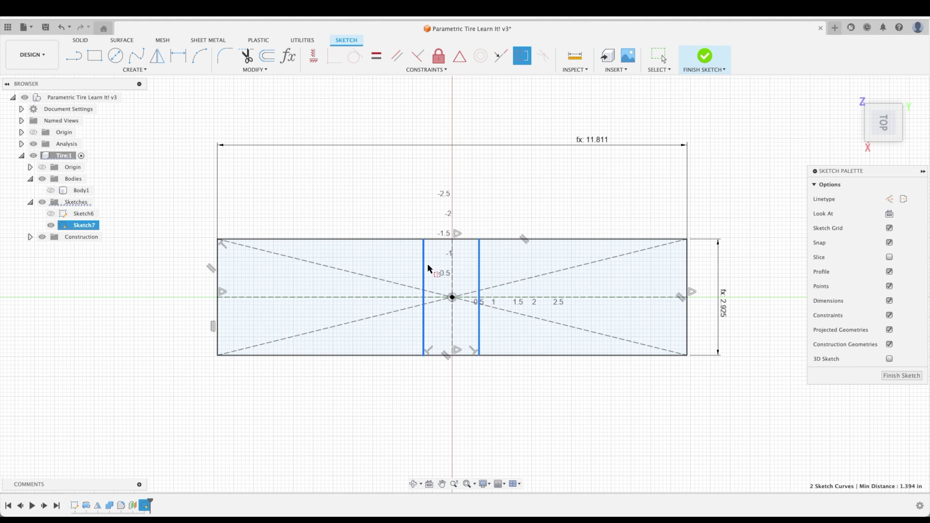
pyautogui.click(452, 267)
pyautogui.press('Escape')
pyautogui.moveTo(479, 277)
pyautogui.mouseDown()
pyautogui.moveTo(505, 267)
pyautogui.moveTo(478, 277)
pyautogui.mouseUp()
pyautogui.press('Escape')
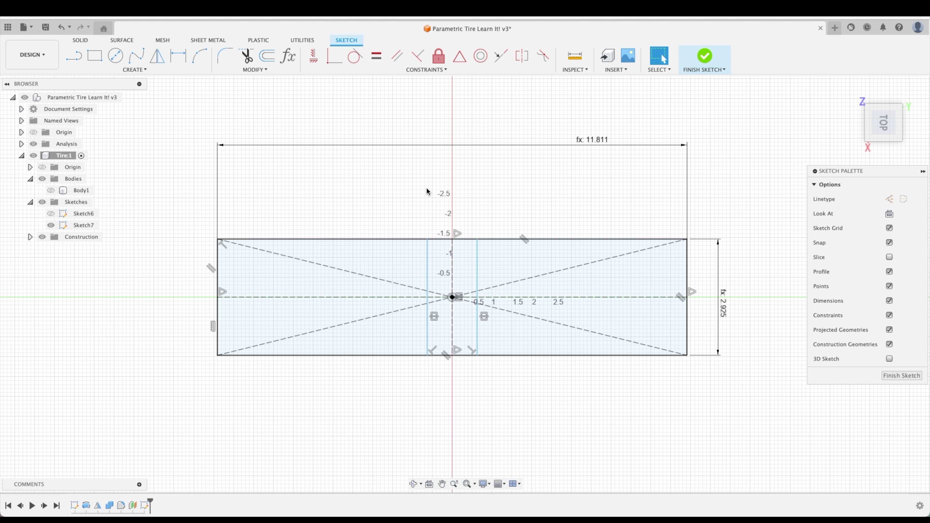
# Dimension the spacing between the two lines to the TreadGap parameter (0.25).
pyautogui.press('d')
pyautogui.click(428, 244)
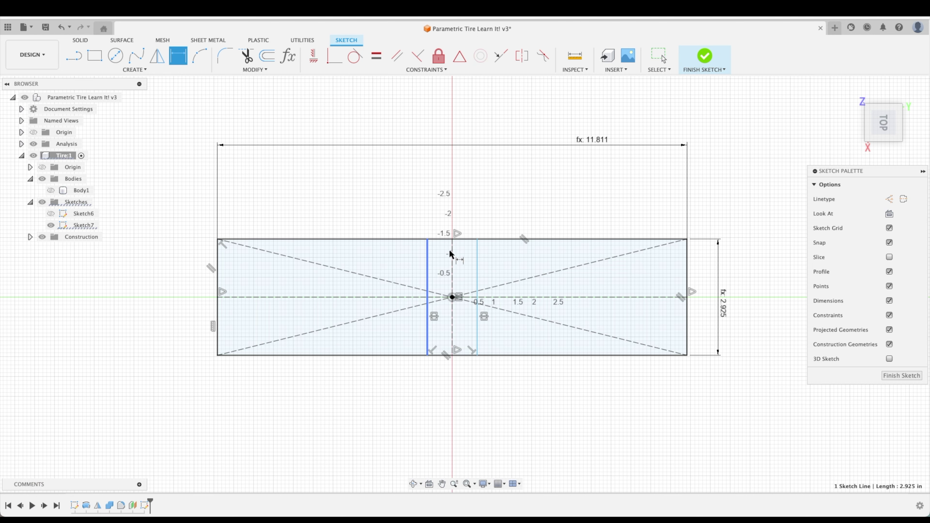
pyautogui.click(478, 256)
pyautogui.click(465, 191)
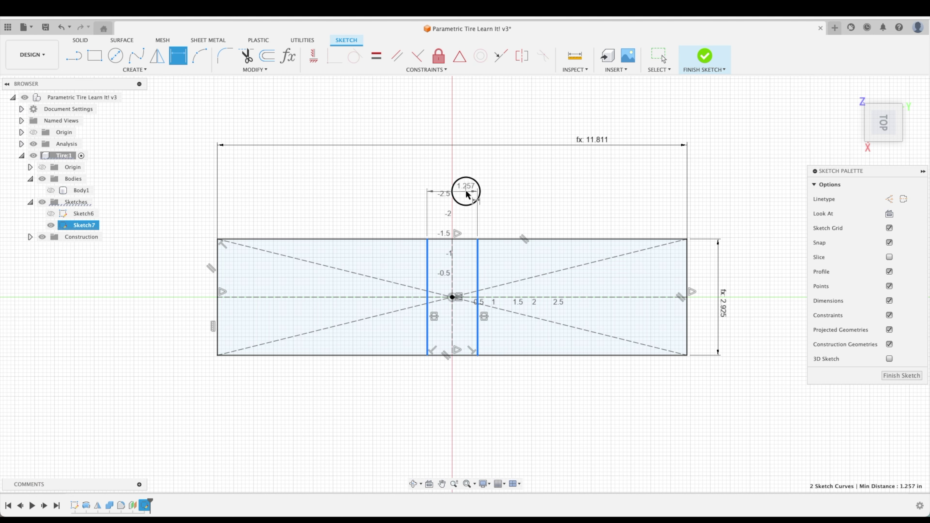
pyautogui.write('g')
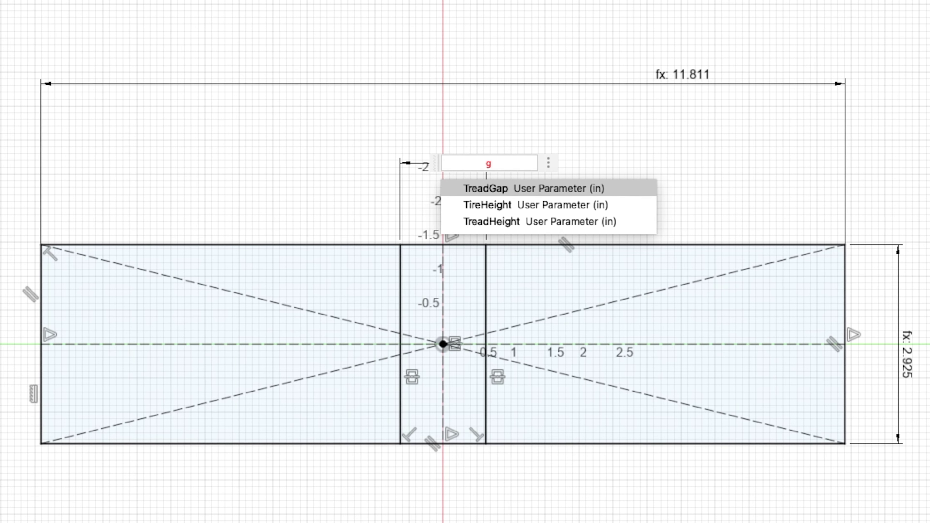
pyautogui.press('Return')
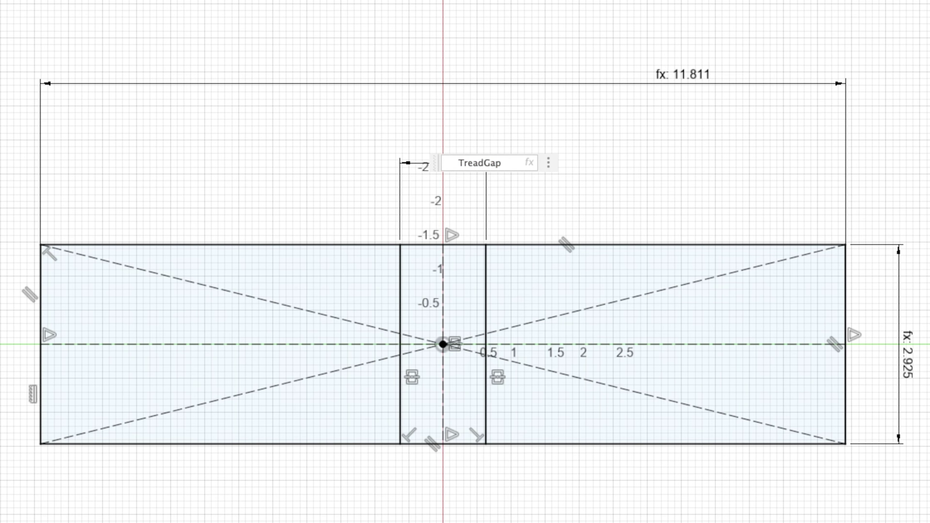
pyautogui.press('BackSpace')
pyautogui.press('BackSpace')
pyautogui.press('BackSpace')
pyautogui.press('BackSpace')
pyautogui.press('BackSpace')
pyautogui.press('BackSpace')
pyautogui.press('BackSpace')
pyautogui.press('BackSpace')
pyautogui.write('g')
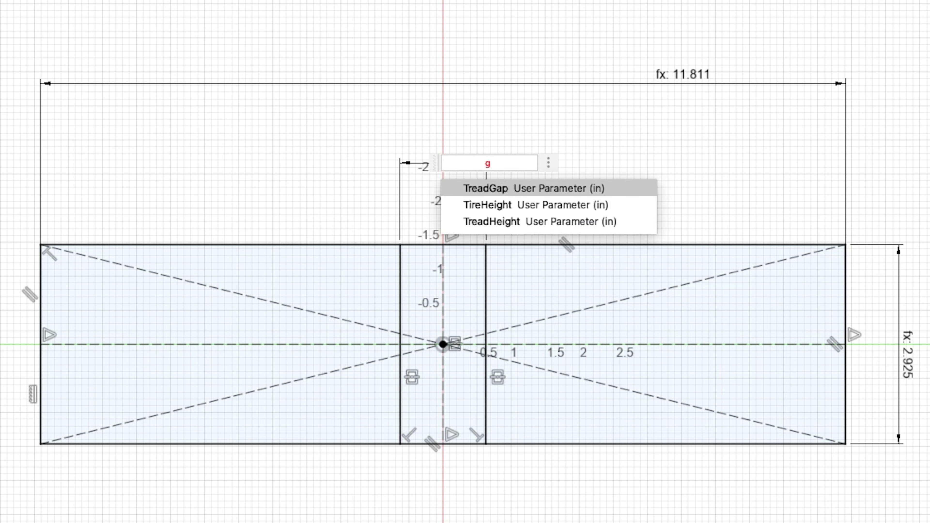
pyautogui.press('Down')
pyautogui.press('Down')
pyautogui.press('Down')
pyautogui.press('Down')
pyautogui.press('Down')
pyautogui.press('Up')
pyautogui.press('Up')
pyautogui.press('Return')
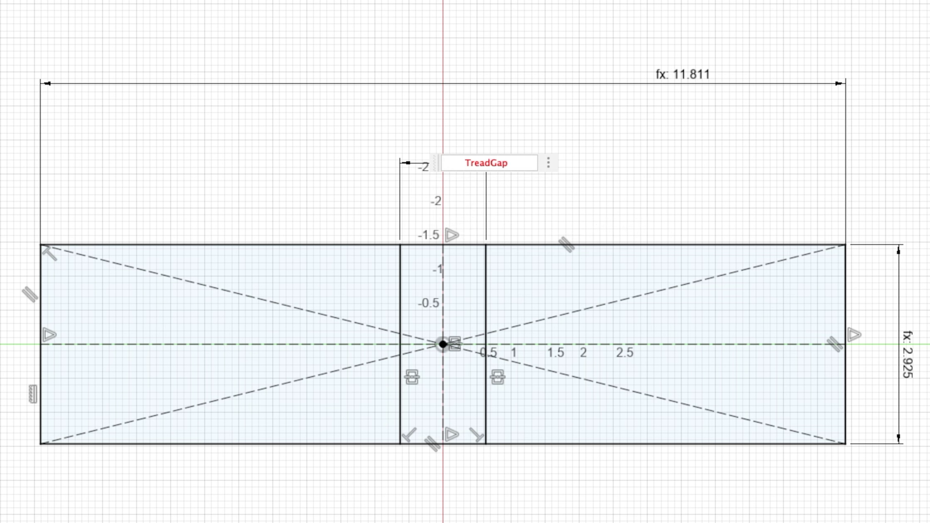
pyautogui.press('Return')
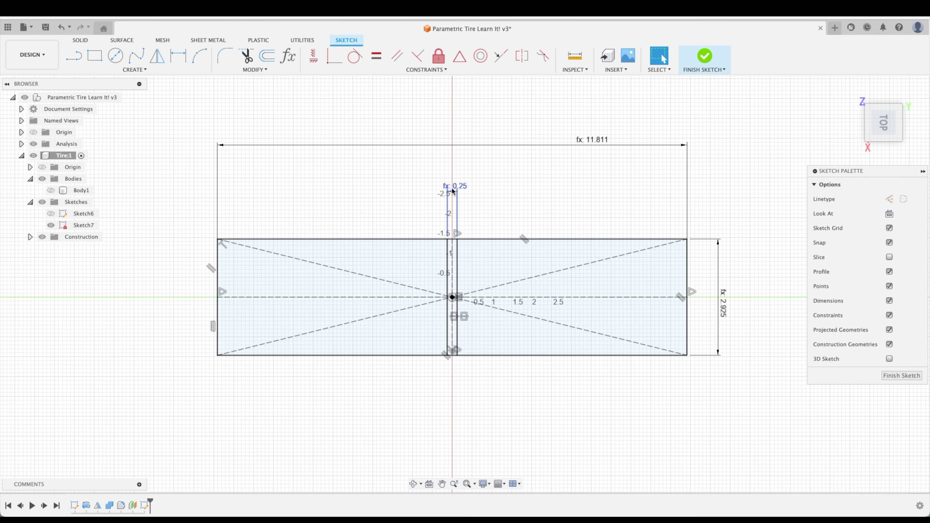
pyautogui.moveTo(459, 187); pyautogui.dragTo(419, 210)
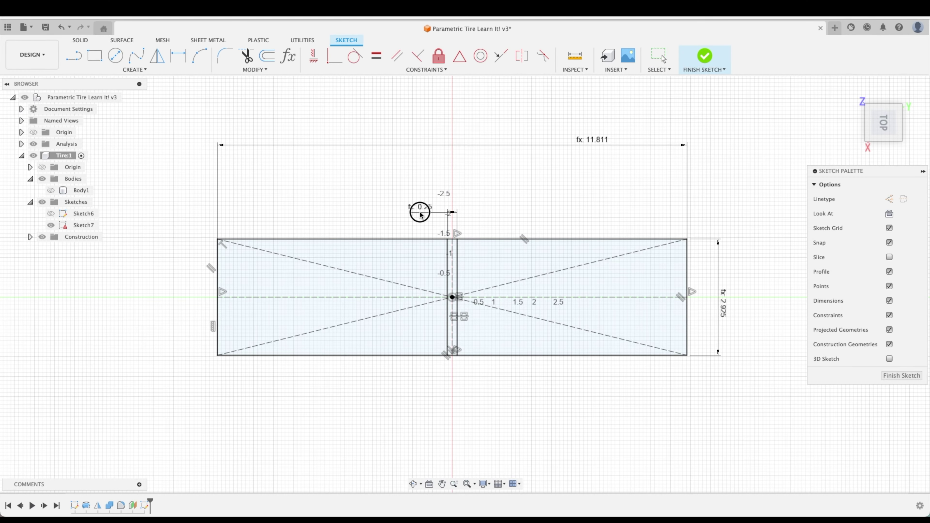
pyautogui.moveTo(766, 248); pyautogui.dragTo(554, 327, button='middle')
pyautogui.scroll(-2, 526, 239)
pyautogui.click(289, 57)
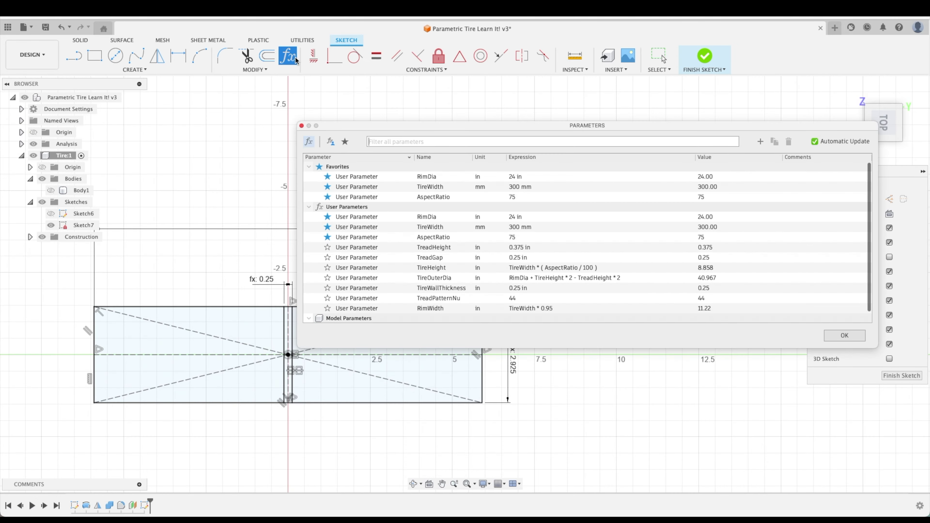
pyautogui.click(540, 258)
pyautogui.write('0.5')
pyautogui.press('Return')
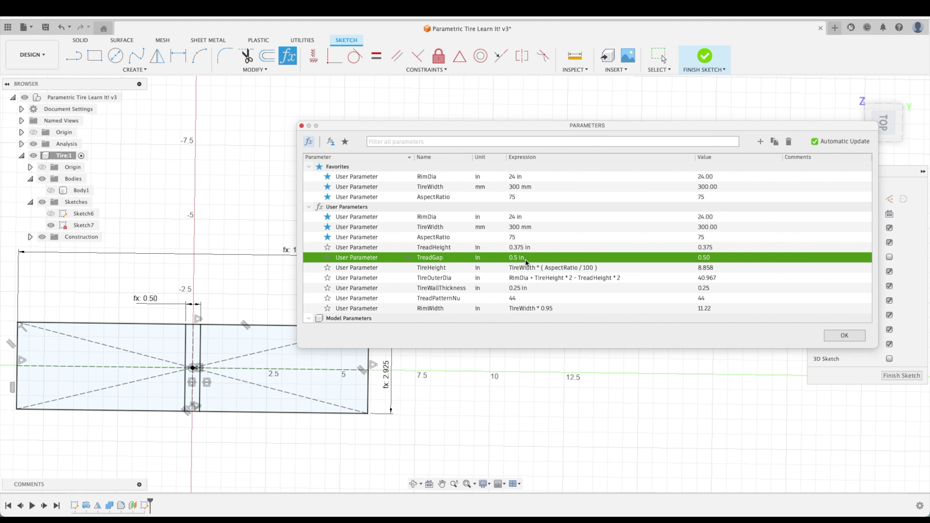
pyautogui.click(532, 258)
pyautogui.write('1')
pyautogui.press('Return')
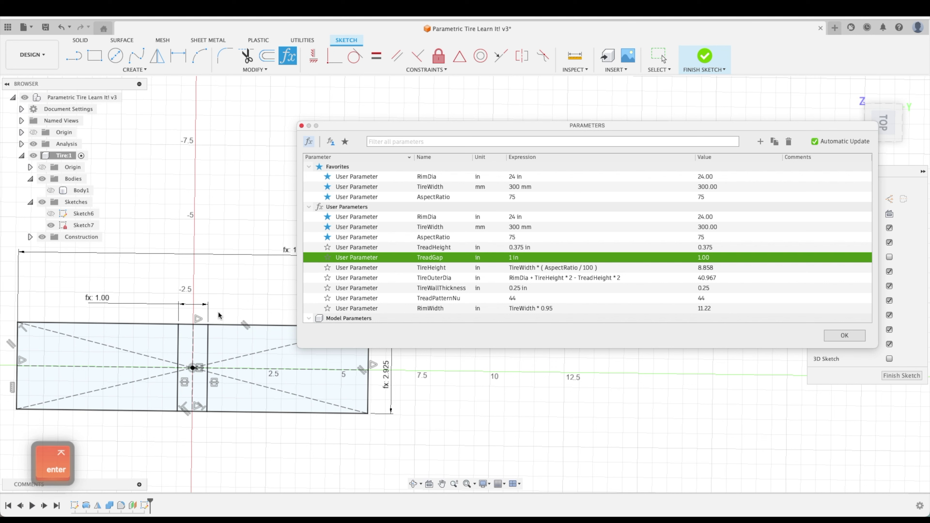
pyautogui.click(541, 258)
pyautogui.write('0.25')
pyautogui.press('Return')
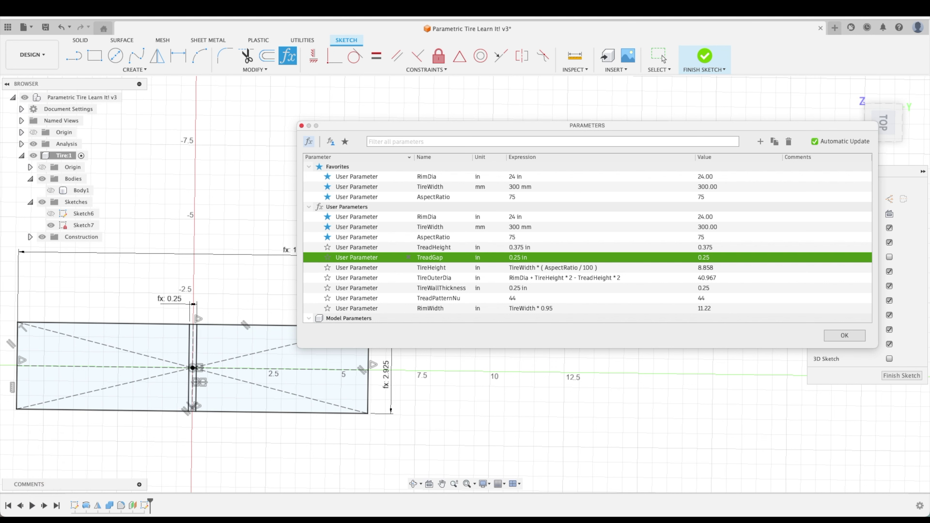
pyautogui.click(844, 335)
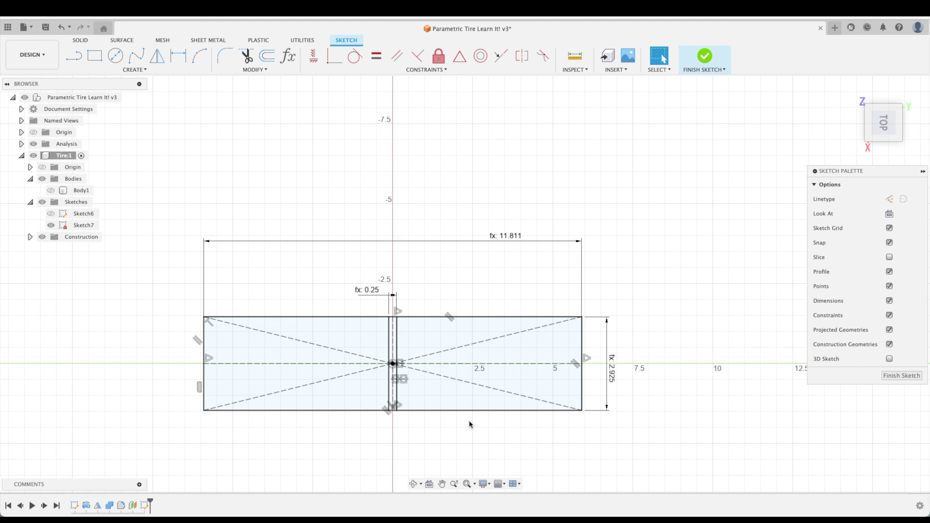
# Draw a vertical line across the rectangle from its top edge to its bottom edge.
pyautogui.scroll(2, 472, 421)
pyautogui.click(496, 265)
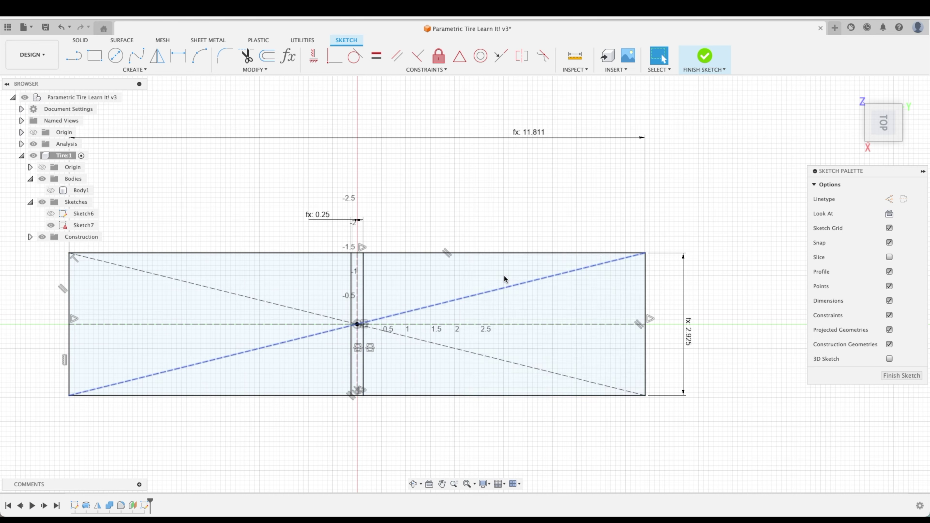
pyautogui.click(74, 56)
pyautogui.click(503, 253)
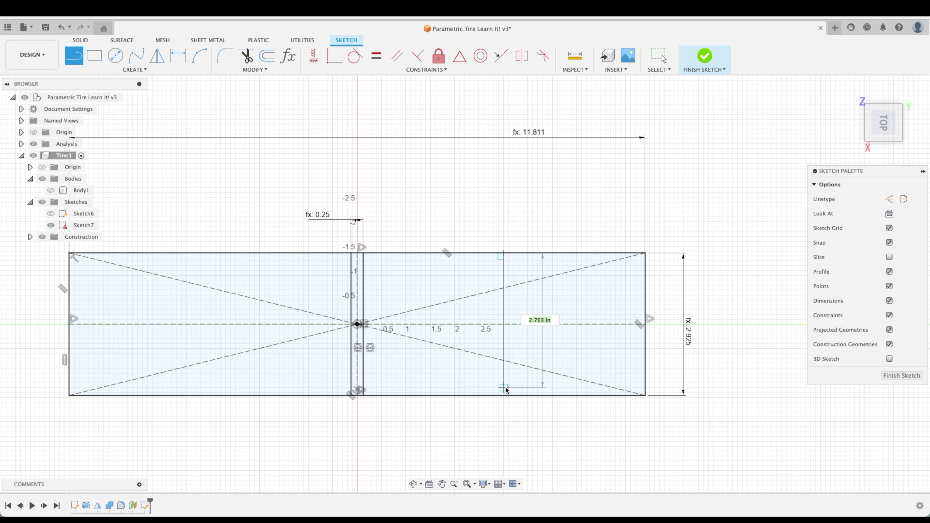
pyautogui.press('Escape')
pyautogui.click(76, 58)
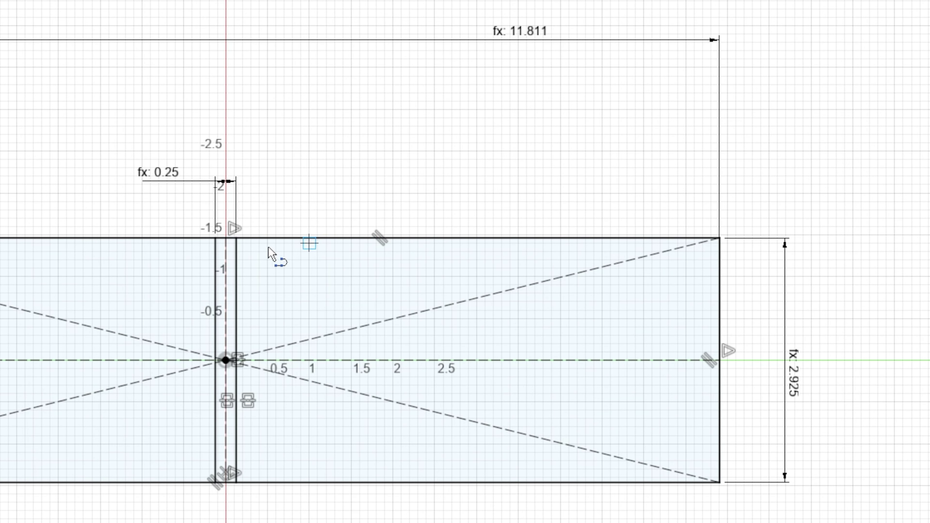
pyautogui.click(482, 238)
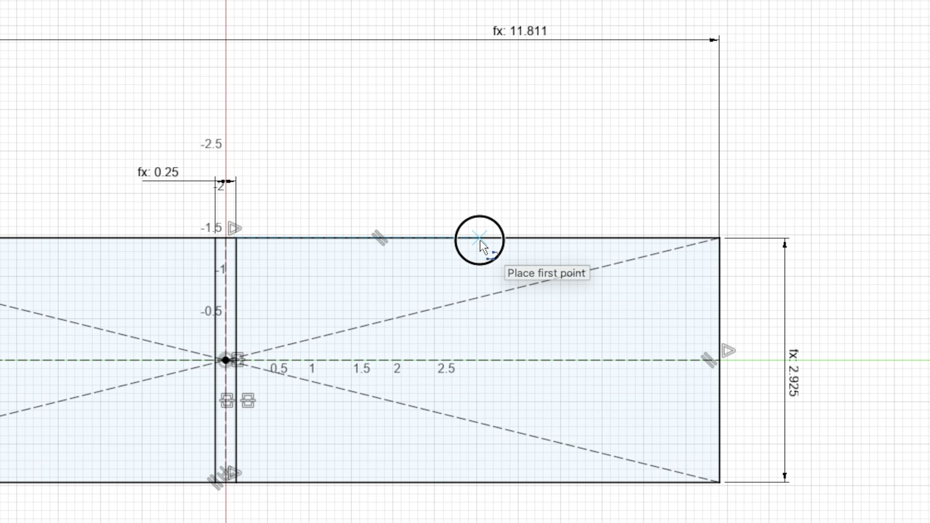
pyautogui.click(481, 482)
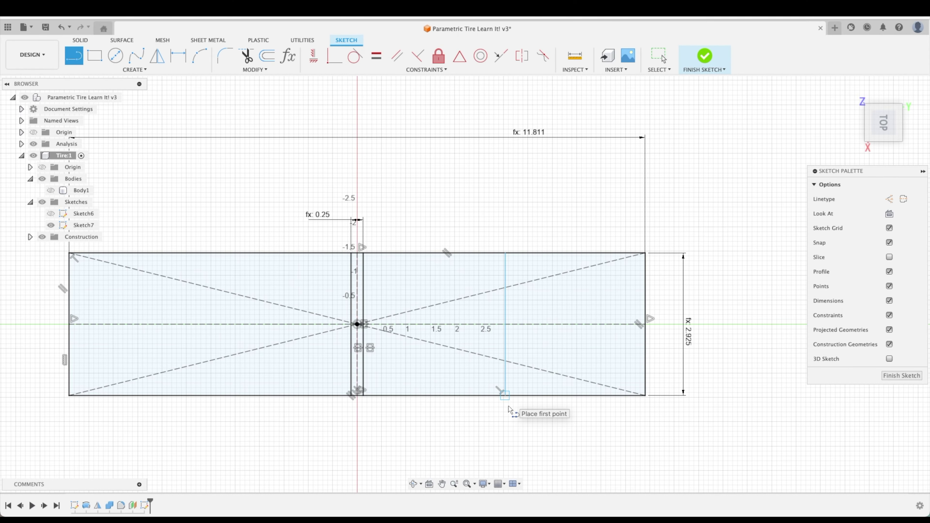
pyautogui.press('Escape')
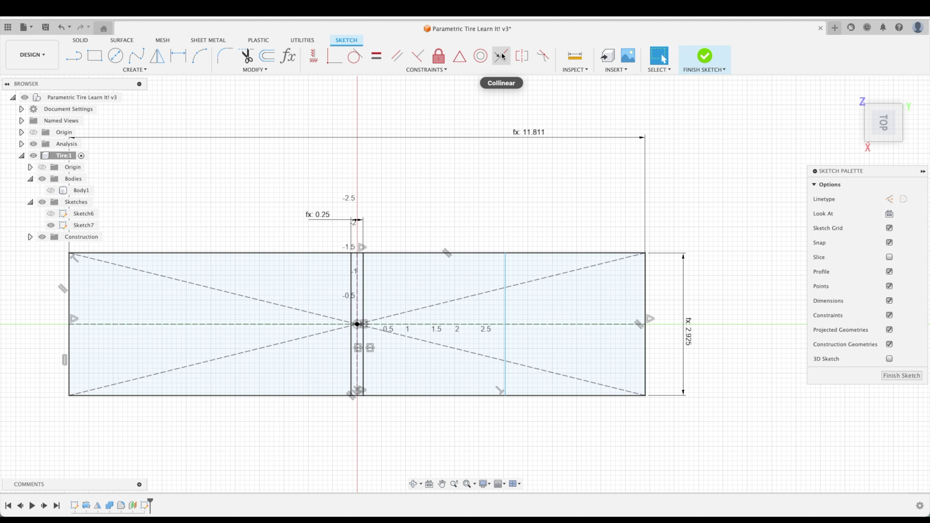
# Convert the middle vertical line into a dashed construction line.
pyautogui.click(505, 297)
pyautogui.press('x')
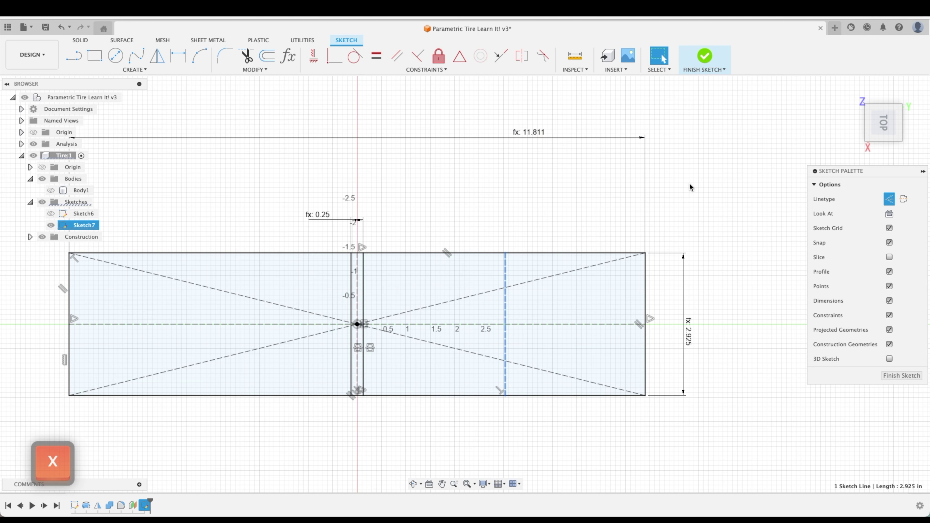
pyautogui.click(522, 56)
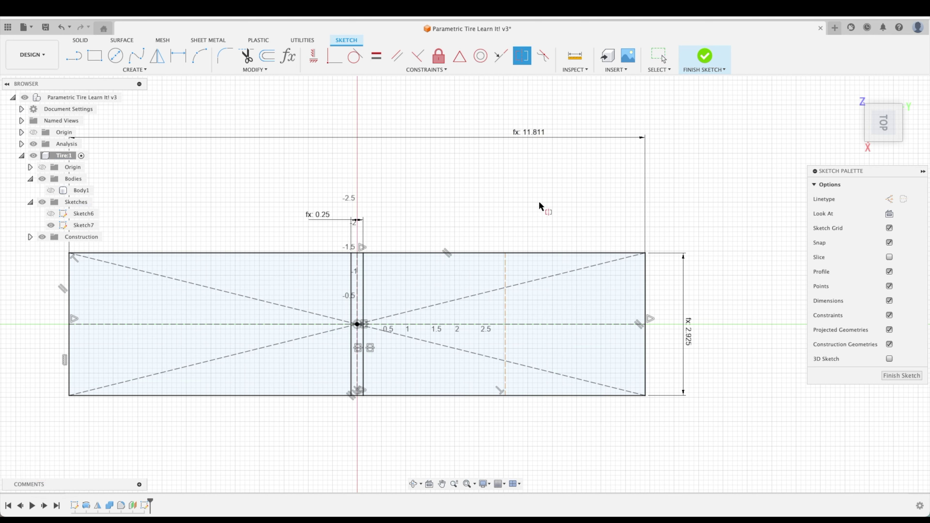
pyautogui.click(645, 283)
pyautogui.press('Escape')
# Draw a vertical line just inside the rectangle's right edge.
pyautogui.click(81, 60)
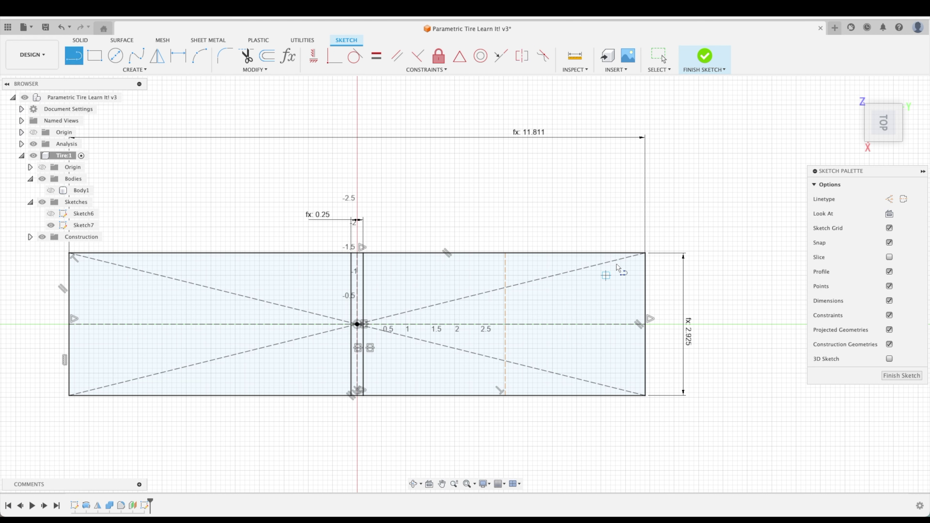
pyautogui.click(629, 253)
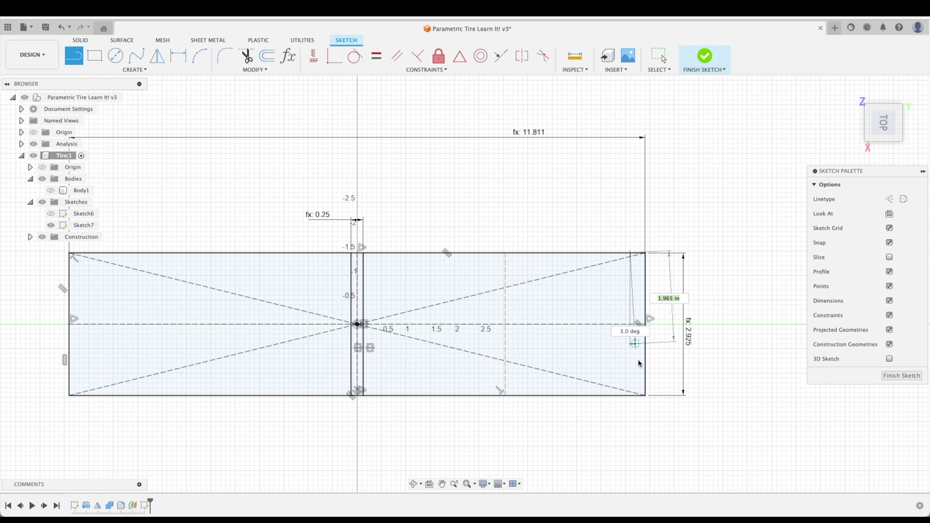
pyautogui.click(630, 395)
pyautogui.press('Escape')
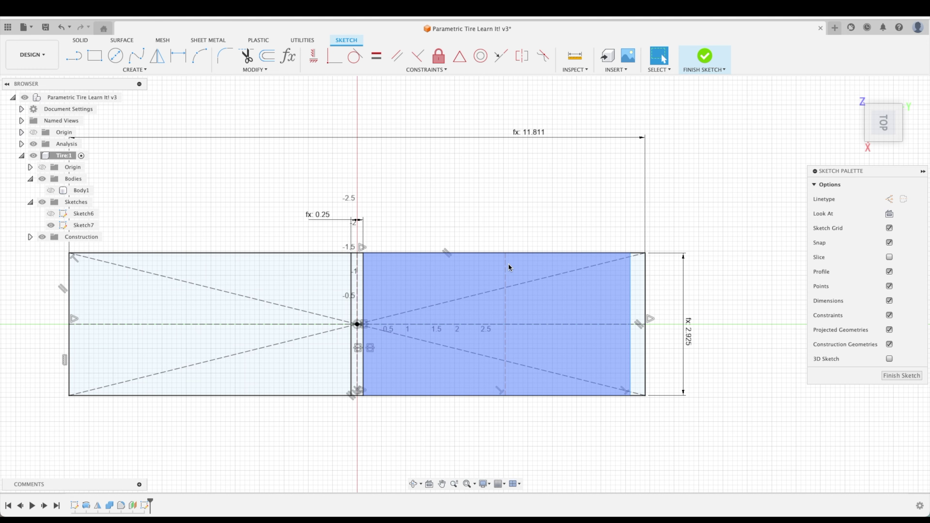
pyautogui.press('Escape')
# Dimension the inner line to the right edge as d52/2 (0.125).
pyautogui.press('d')
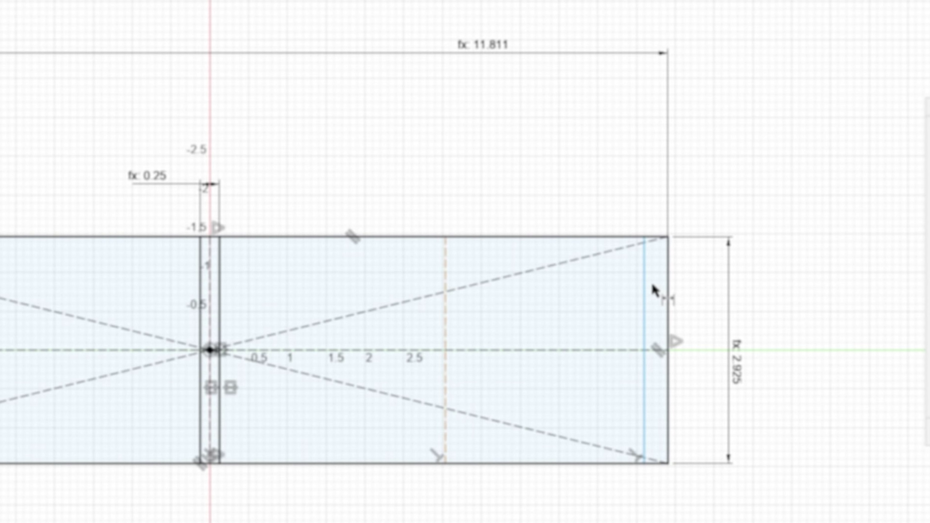
pyautogui.click(646, 290)
pyautogui.click(667, 285)
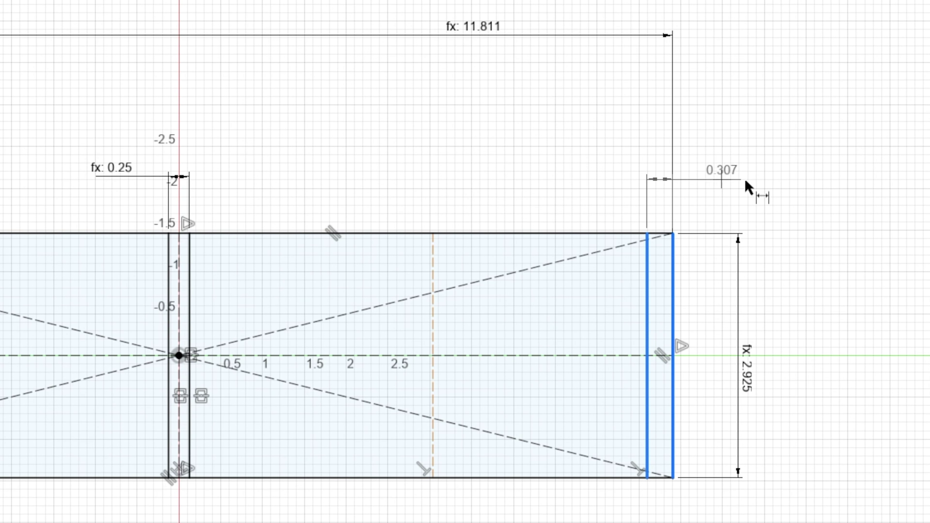
pyautogui.click(758, 170)
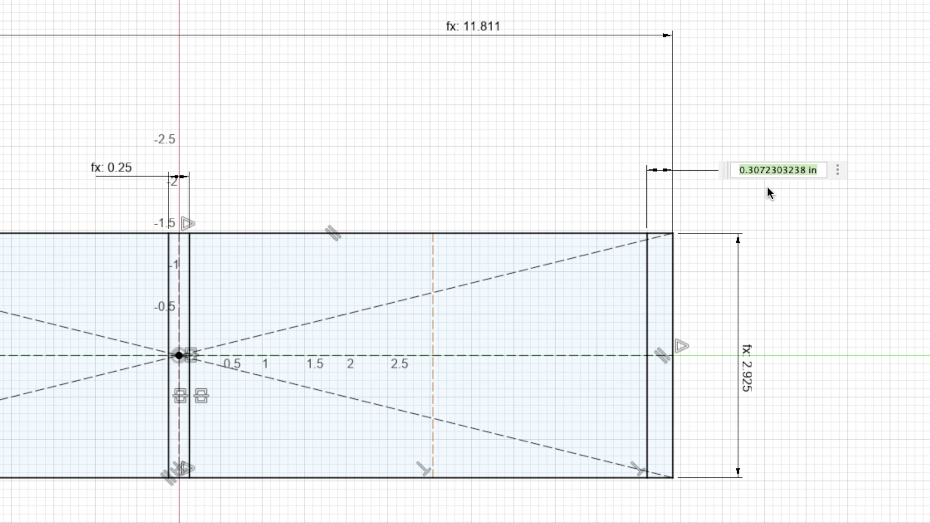
pyautogui.click(115, 175)
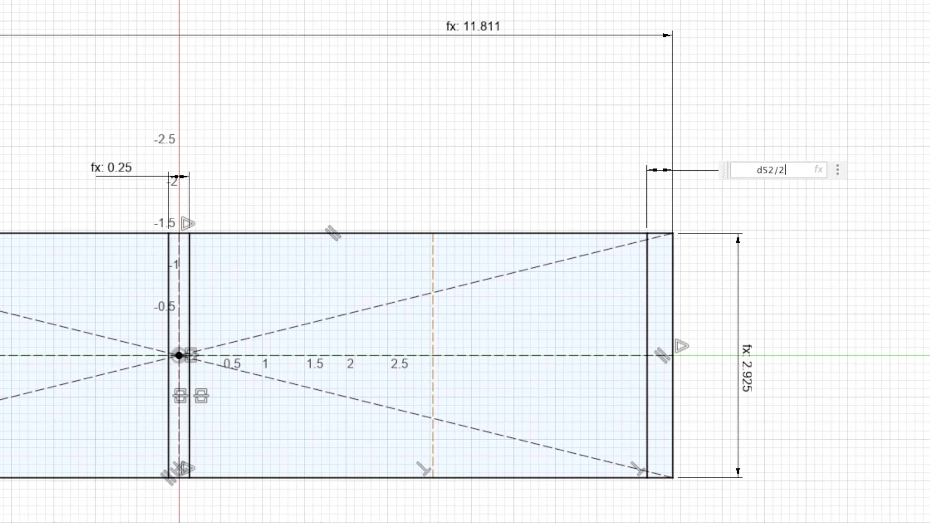
pyautogui.press('Return')
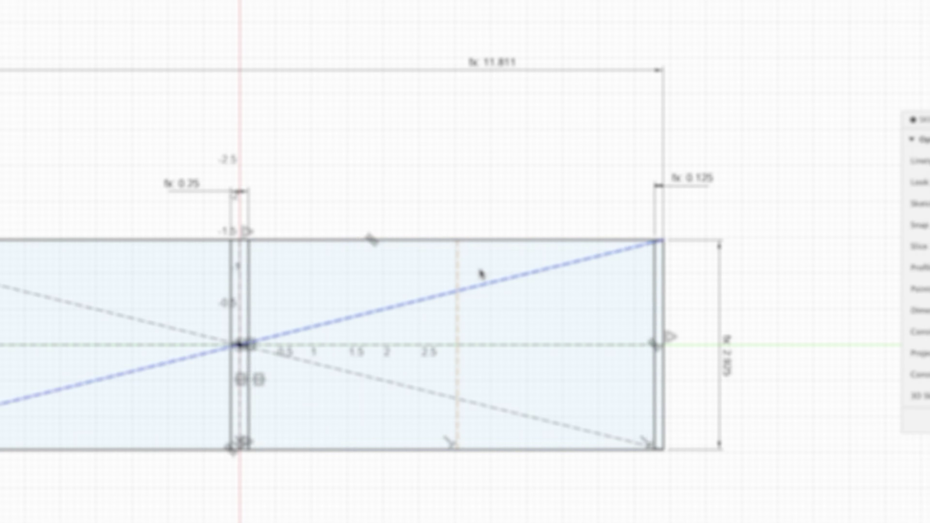
# Draw two vertical tread lines on either side of the dashed centre line.
pyautogui.click(75, 58)
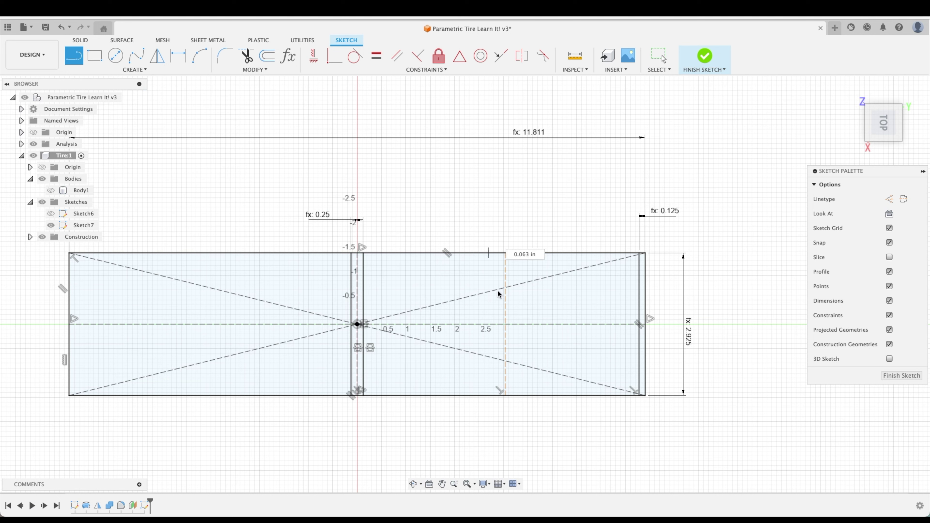
pyautogui.click(489, 395)
pyautogui.click(525, 257)
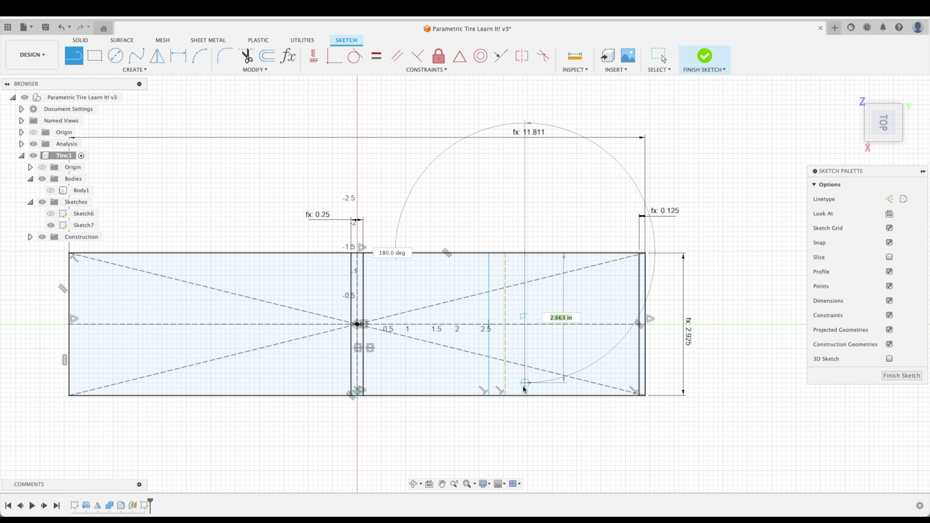
pyautogui.click(525, 395)
pyautogui.press('Escape')
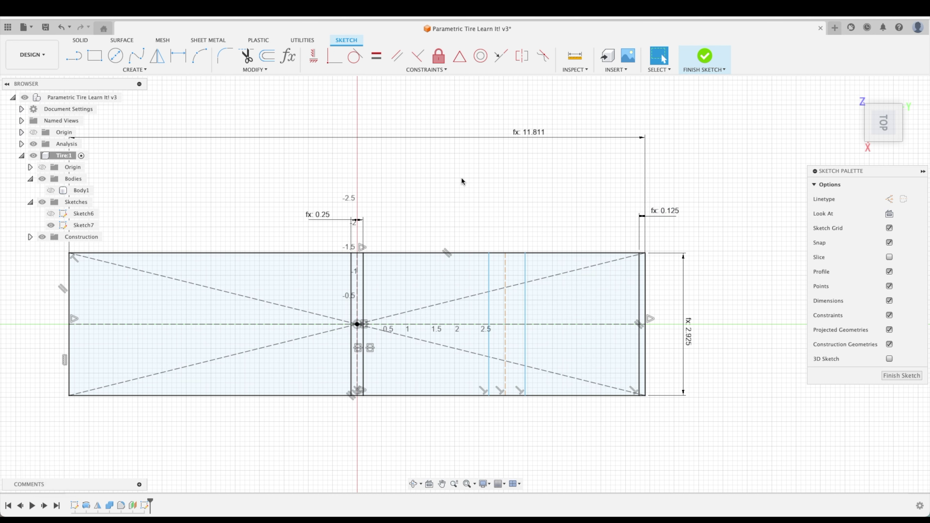
# Centre the dashed line between the right gap line and right edge, then nudge the right tread line left.
pyautogui.click(506, 272)
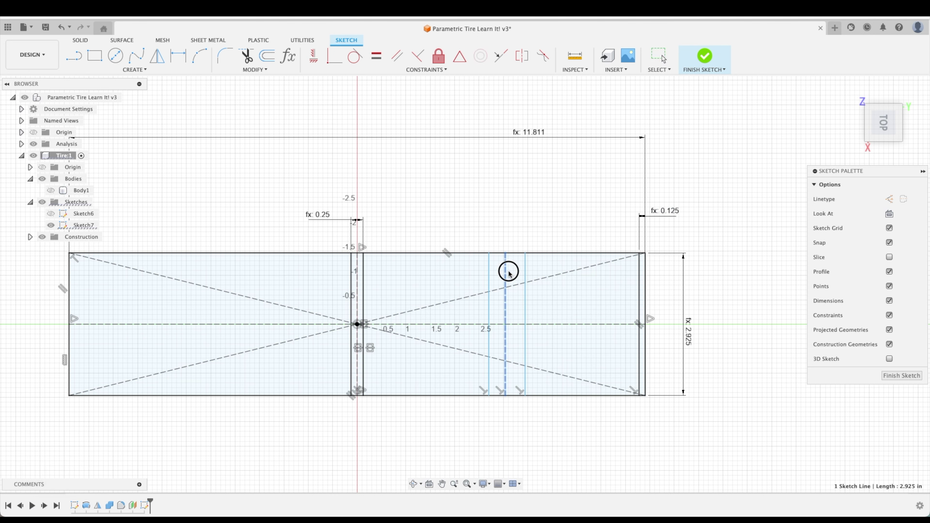
pyautogui.click(681, 166)
pyautogui.click(521, 55)
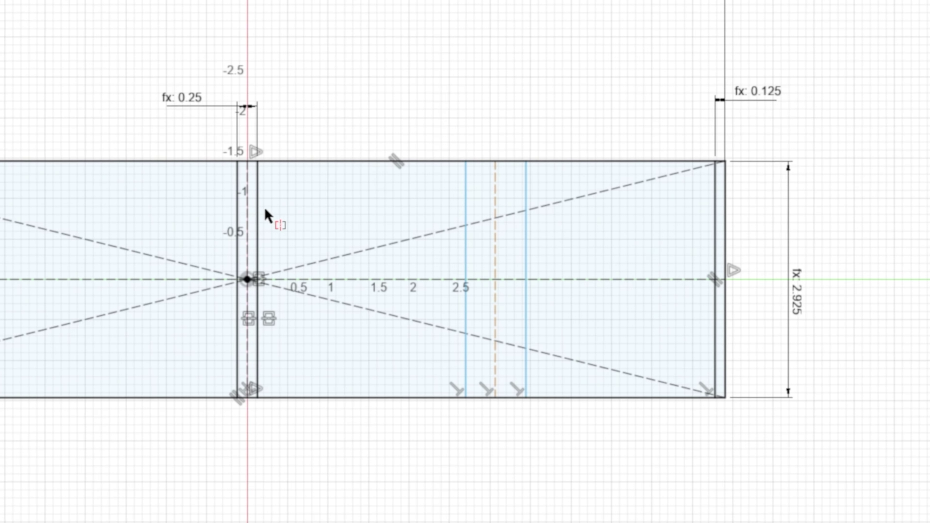
pyautogui.click(248, 198)
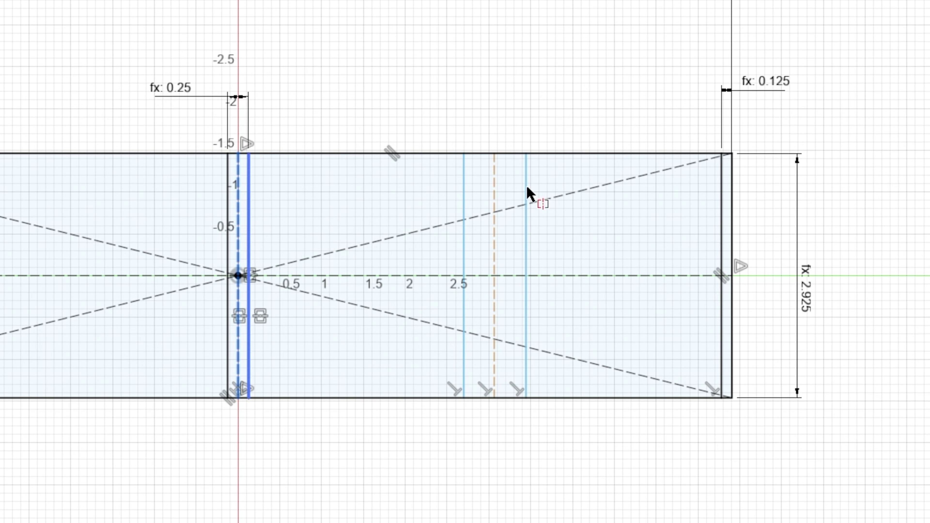
pyautogui.click(732, 205)
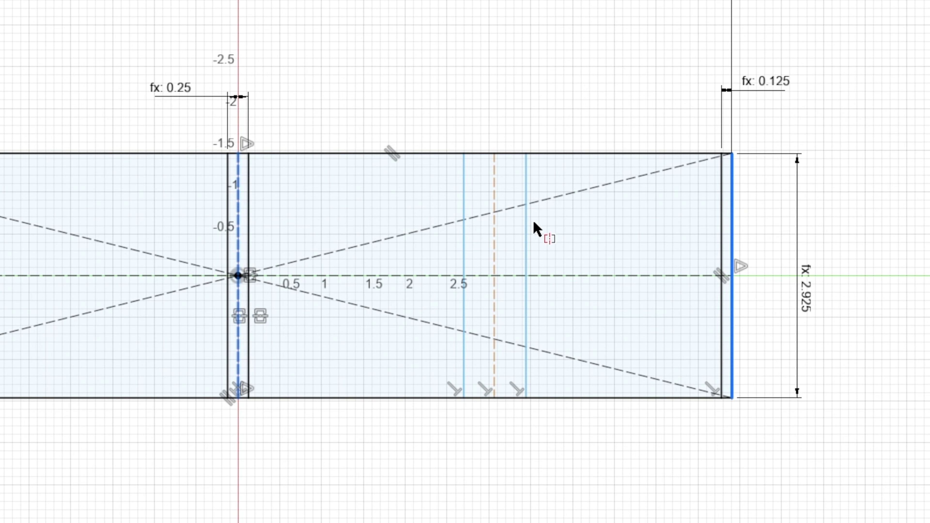
pyautogui.click(496, 235)
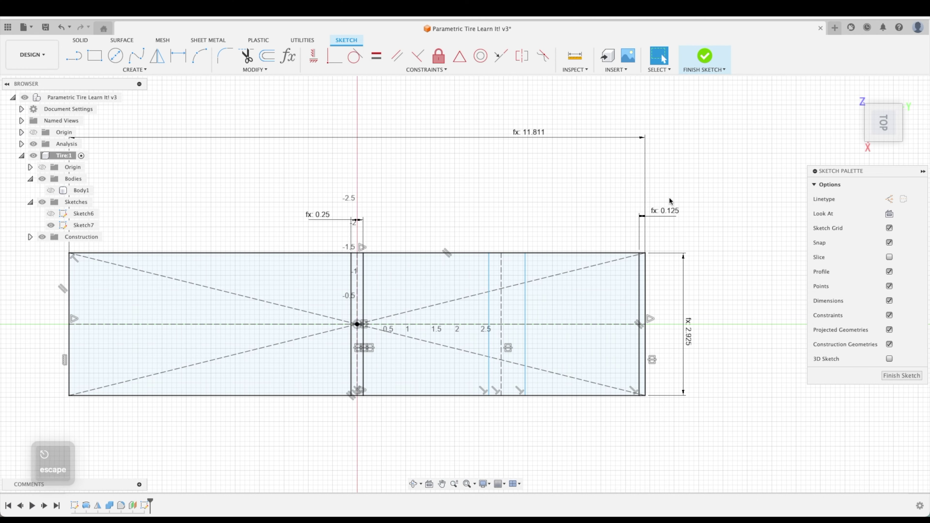
pyautogui.moveTo(525, 272); pyautogui.dragTo(482, 275)
# Make the two tread lines symmetric about the dashed centre line.
pyautogui.press('Escape')
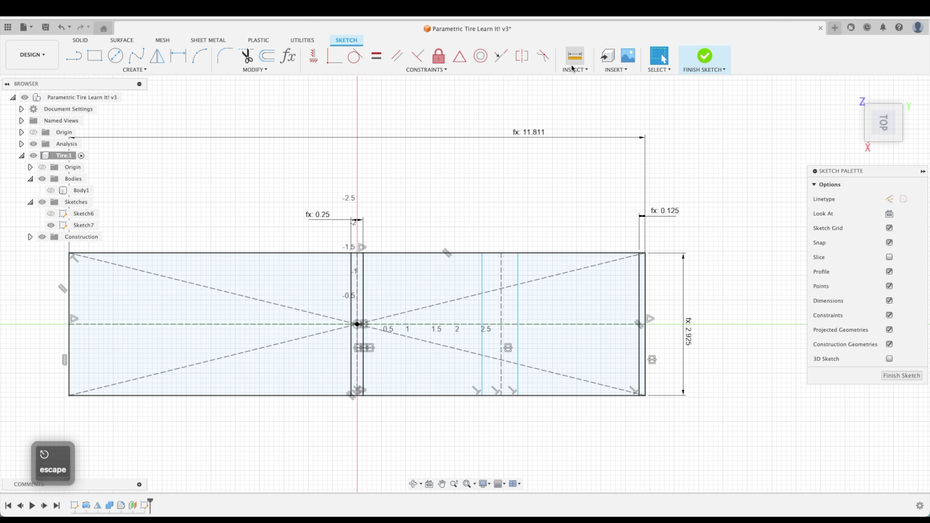
pyautogui.click(522, 56)
pyautogui.click(483, 270)
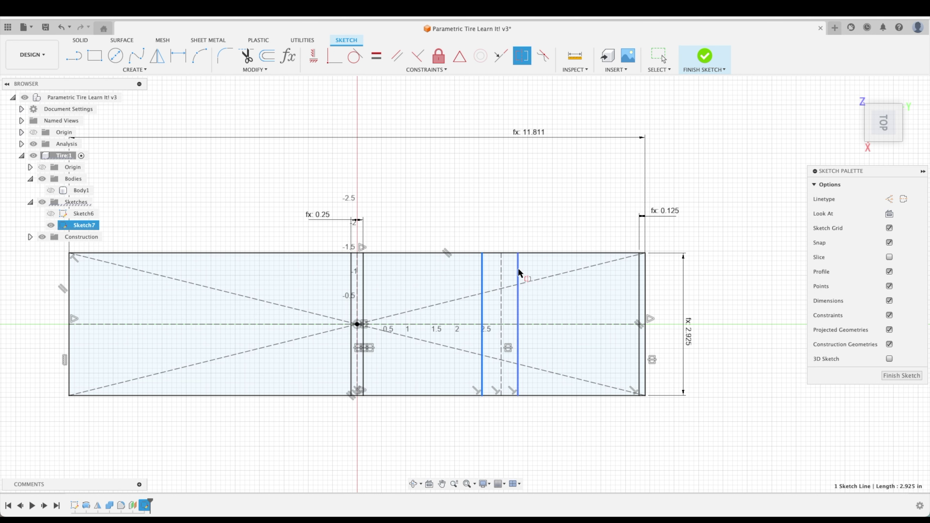
pyautogui.click(519, 273)
pyautogui.click(501, 270)
pyautogui.press('Escape')
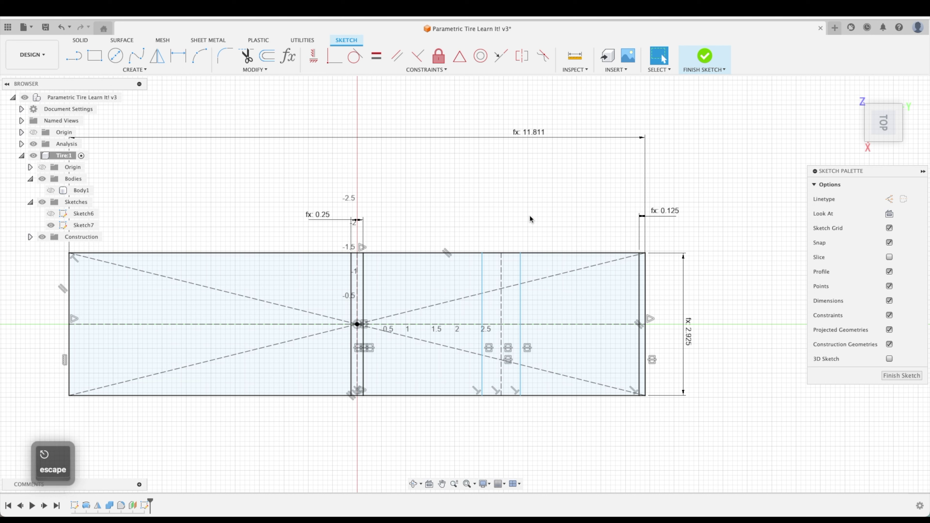
# Dimension the tread lines' spacing, referencing the 0.25 gap dimension d52.
pyautogui.press('d')
pyautogui.click(520, 265)
pyautogui.click(482, 270)
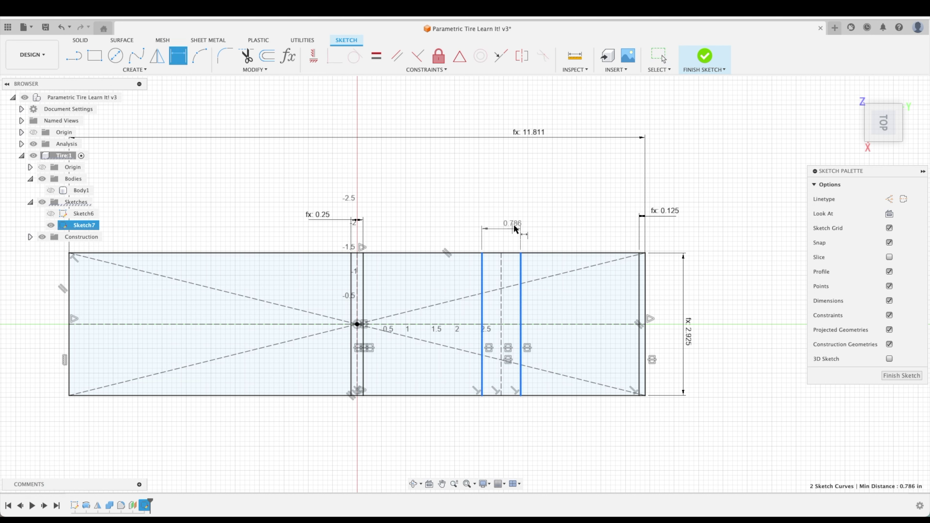
pyautogui.click(514, 221)
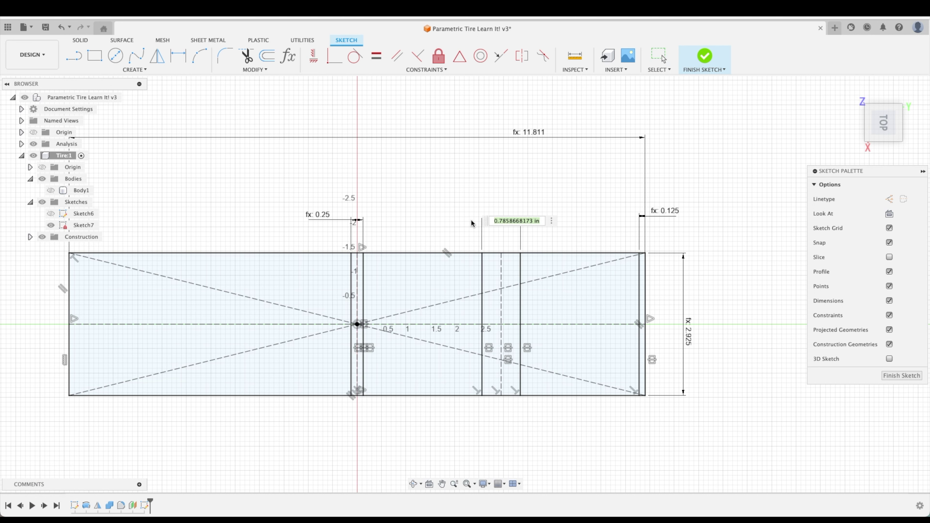
pyautogui.write('tre')
pyautogui.press('BackSpace')
pyautogui.press('BackSpace')
pyautogui.press('BackSpace')
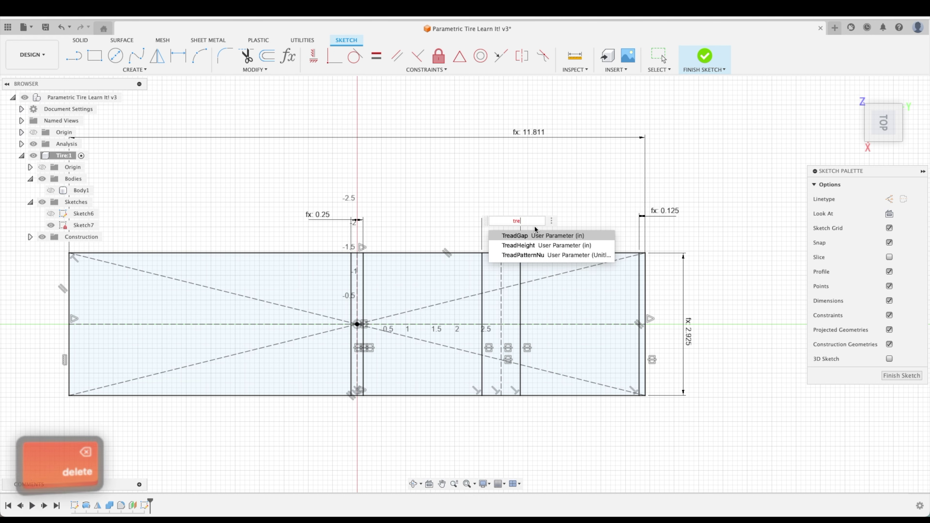
pyautogui.click(325, 219)
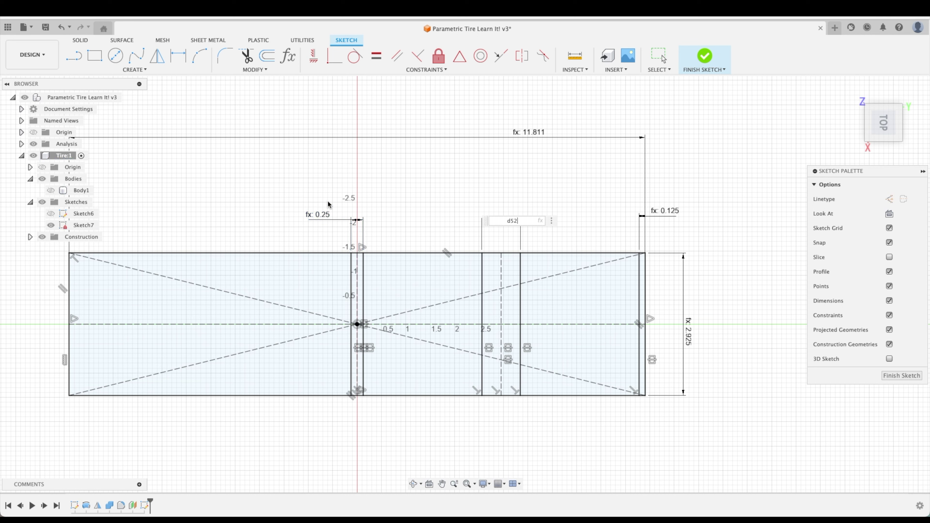
pyautogui.press('Return')
pyautogui.click(416, 271)
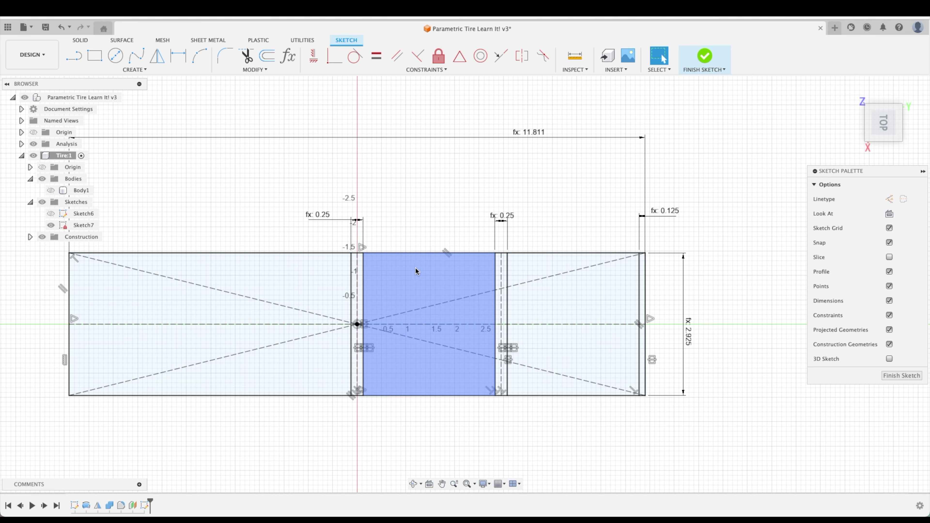
pyautogui.click(571, 293)
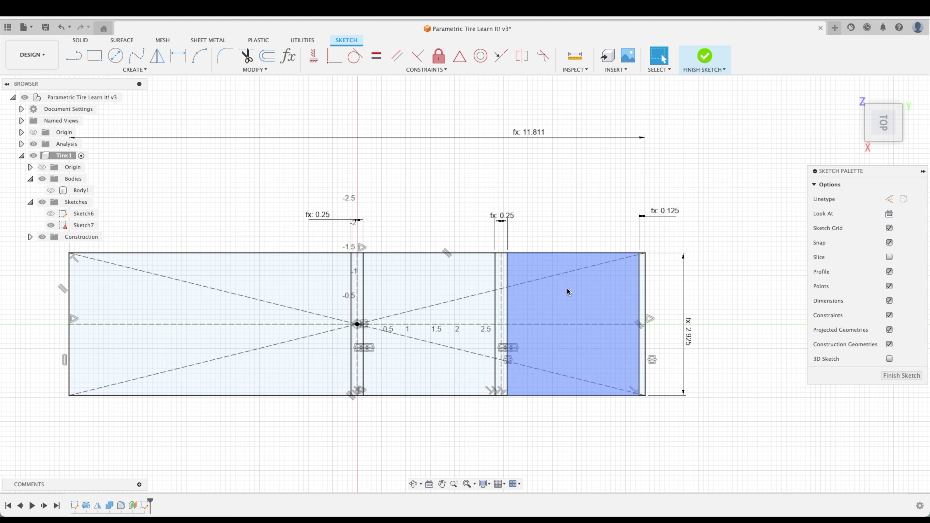
pyautogui.click(645, 271)
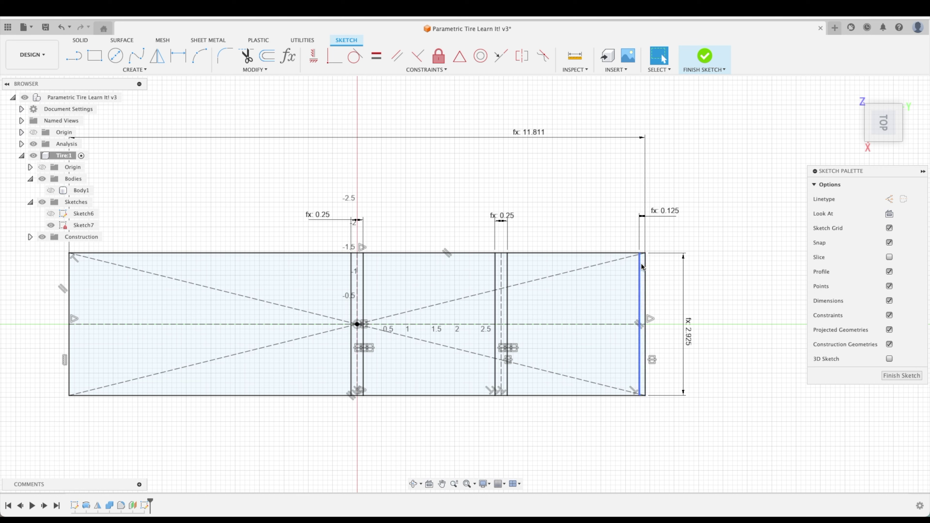
pyautogui.click(642, 267)
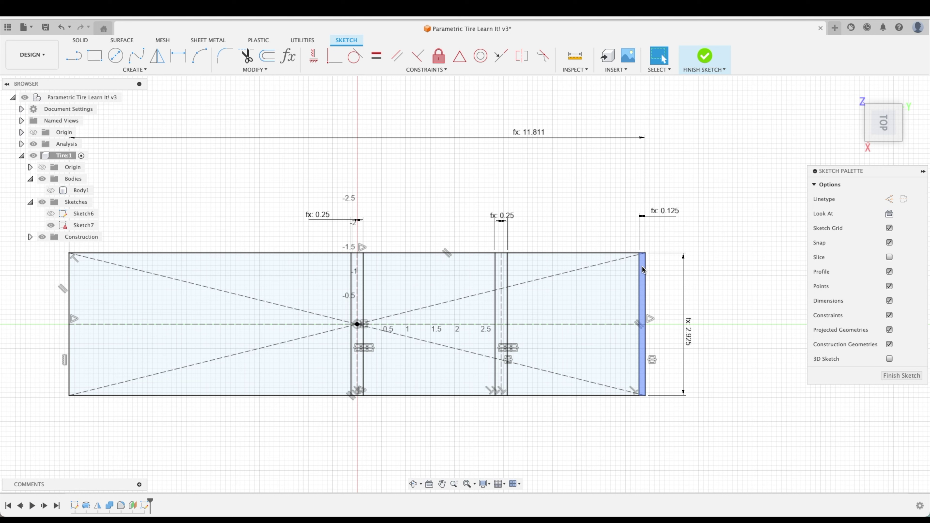
pyautogui.click(617, 235)
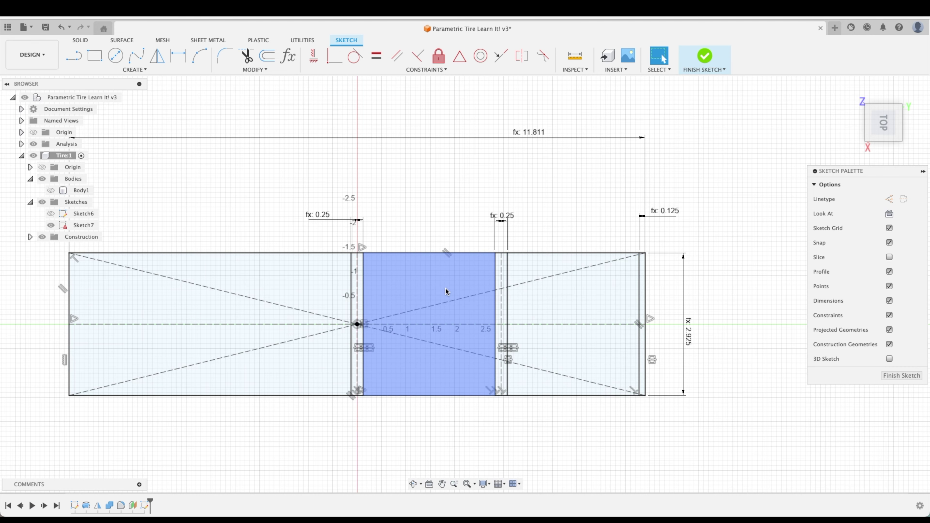
pyautogui.scroll(3, 597, 365)
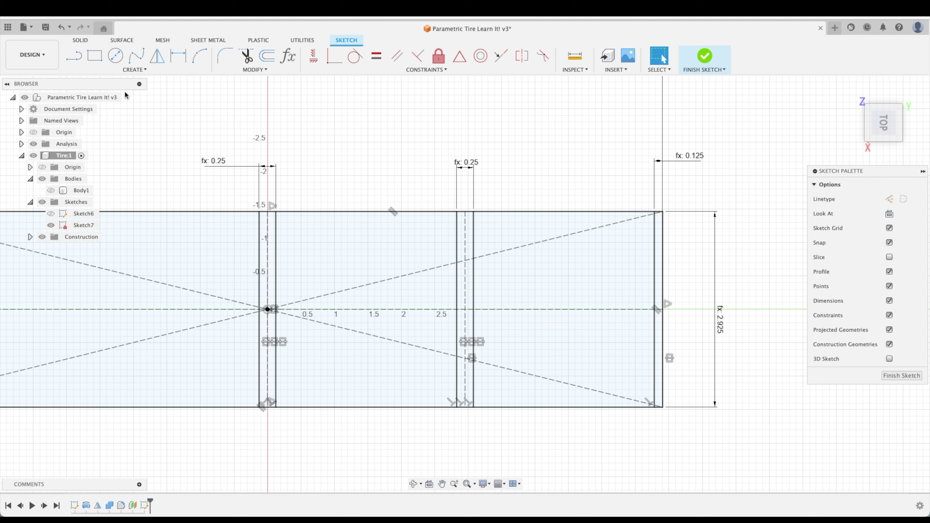
# Draw an inverted-V chevron from the left gap line, peaking near the top edge, to the right gap line.
pyautogui.click(73, 56)
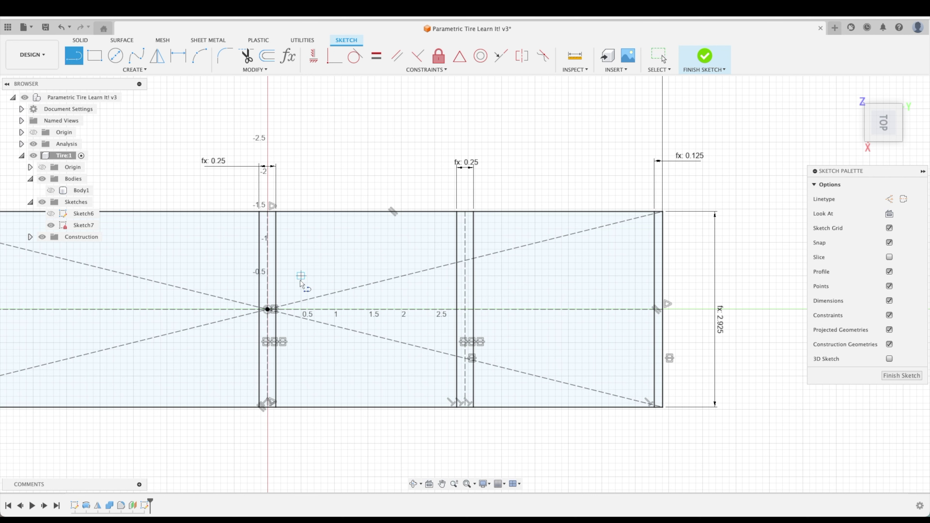
pyautogui.click(276, 295)
pyautogui.click(368, 222)
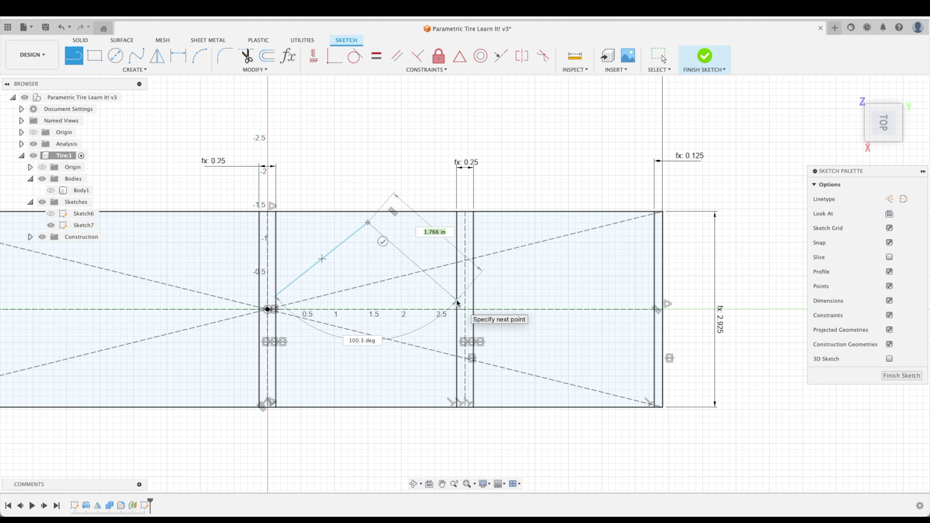
pyautogui.click(465, 298)
pyautogui.press('Escape')
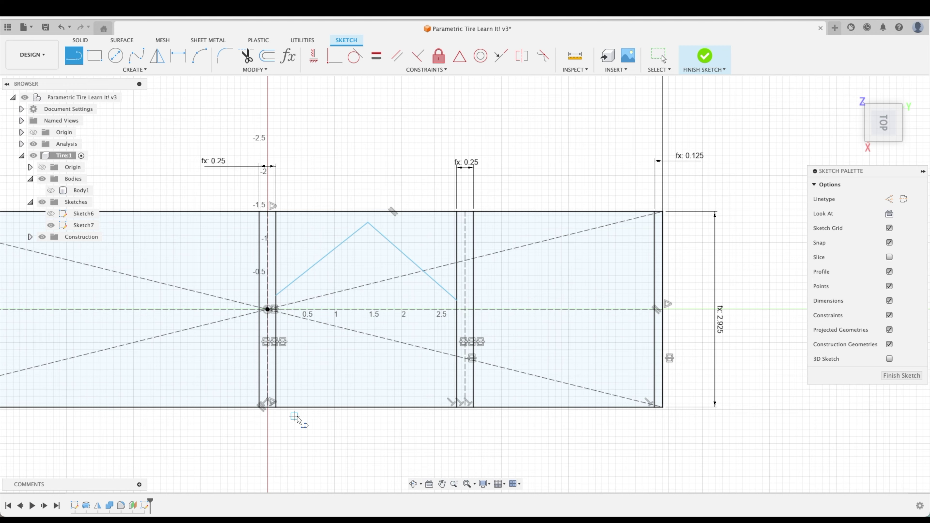
pyautogui.scroll(-1, 379, 387)
pyautogui.moveTo(413, 436)
pyautogui.mouseDown(button='middle')
pyautogui.moveTo(405, 373)
pyautogui.moveTo(389, 392)
pyautogui.mouseUp(button='middle')
pyautogui.scroll(-1, 389, 392)
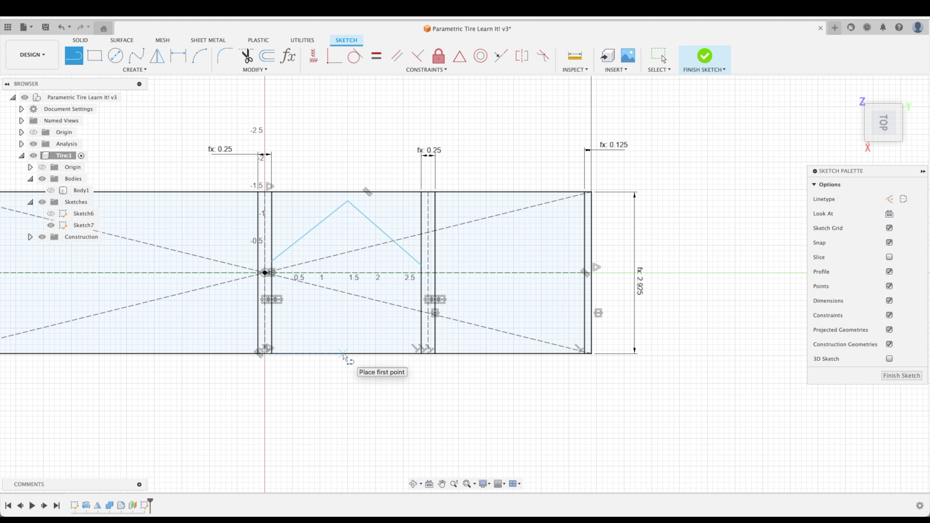
# Draw the lower chevron's two legs from its apex and close both sides up to the bottom edge.
pyautogui.click(347, 339)
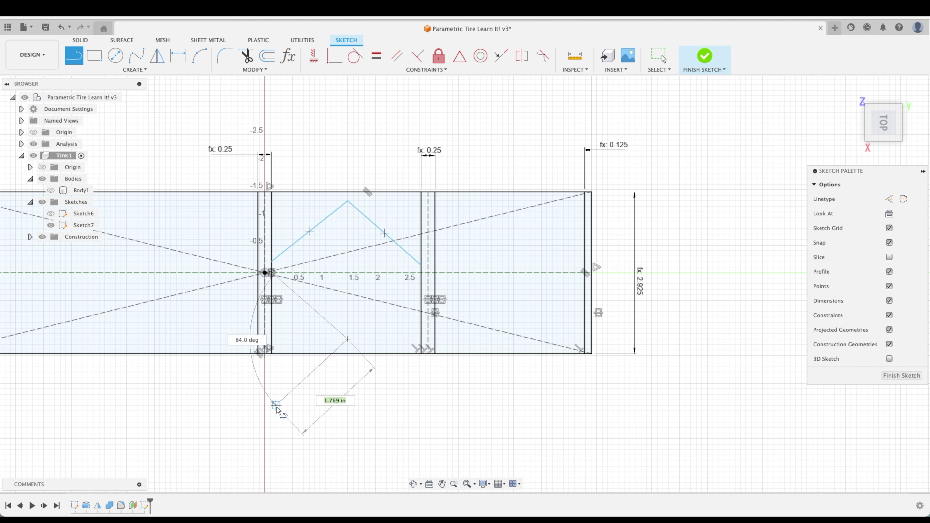
pyautogui.click(276, 405)
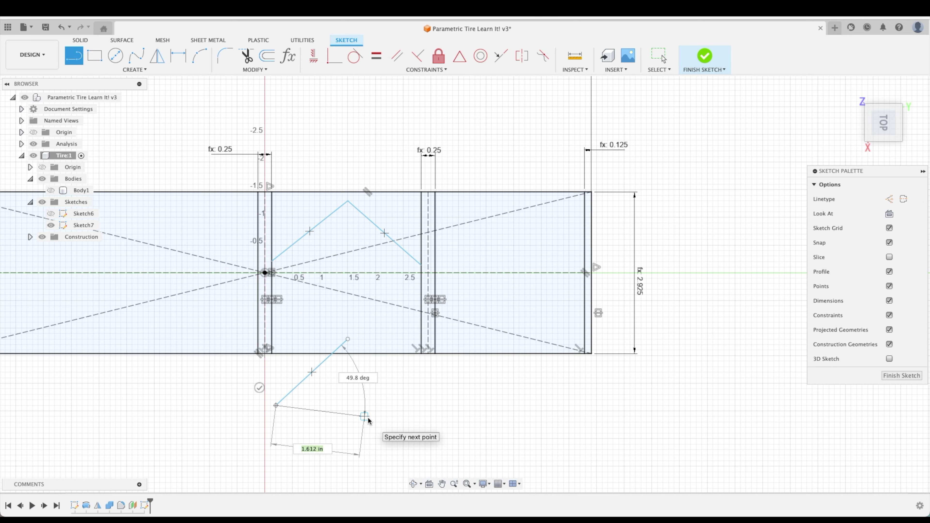
pyautogui.press('Escape')
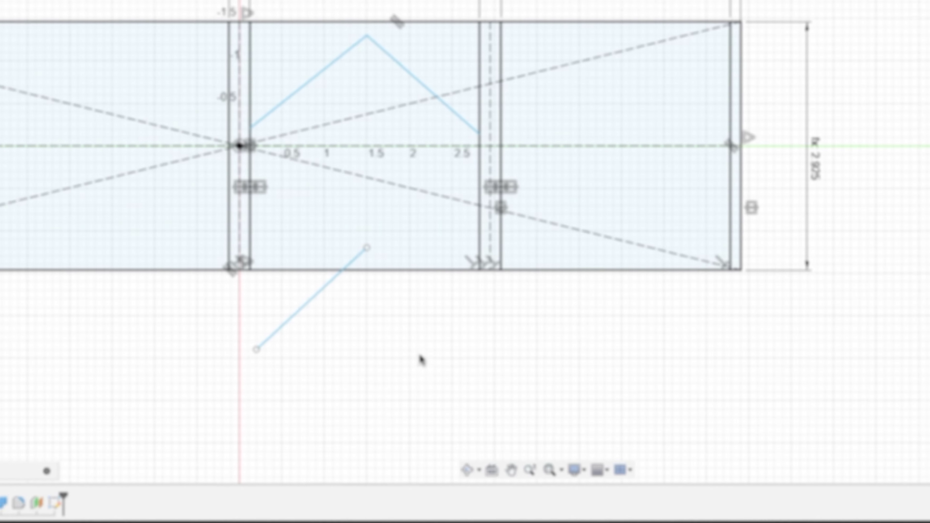
pyautogui.rightClick(437, 354)
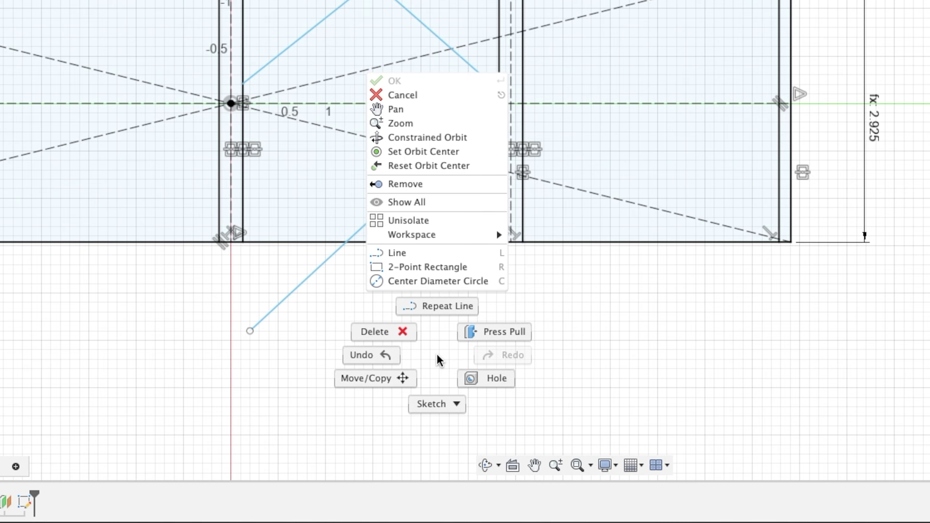
pyautogui.click(436, 307)
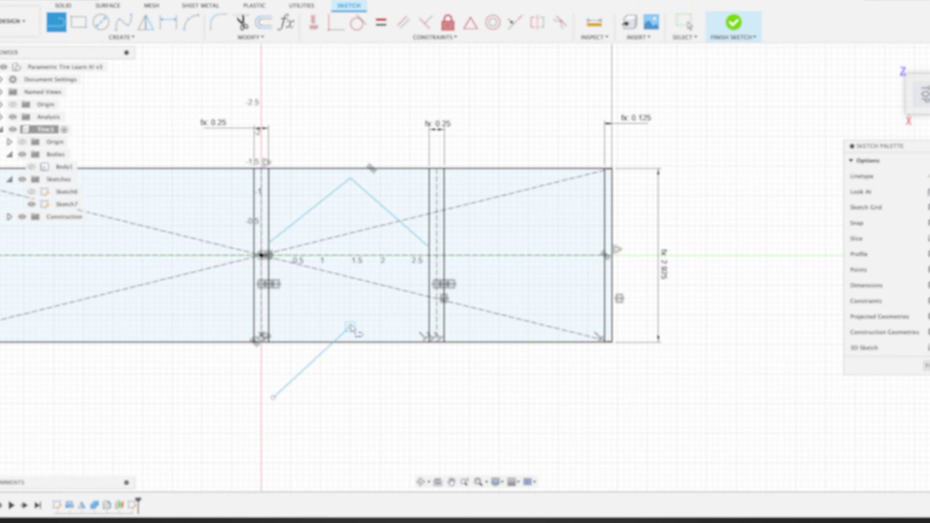
pyautogui.click(350, 327)
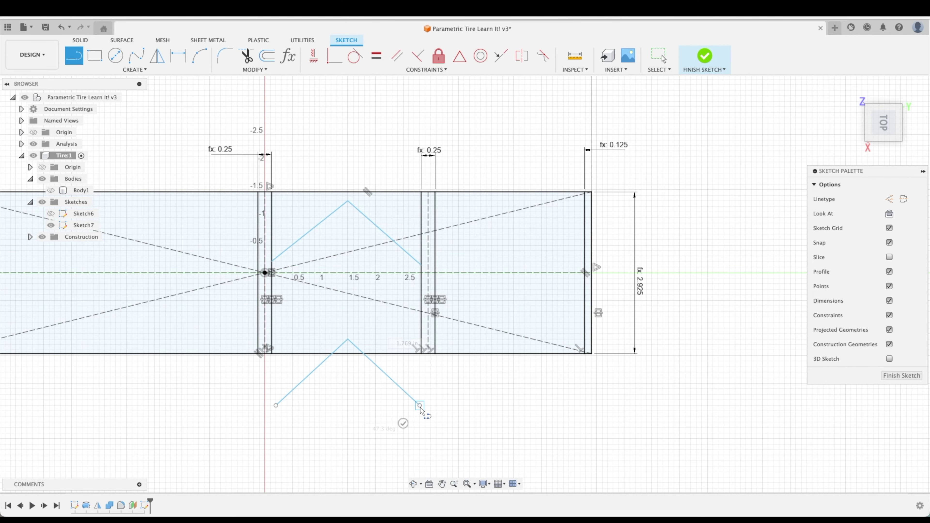
pyautogui.click(420, 405)
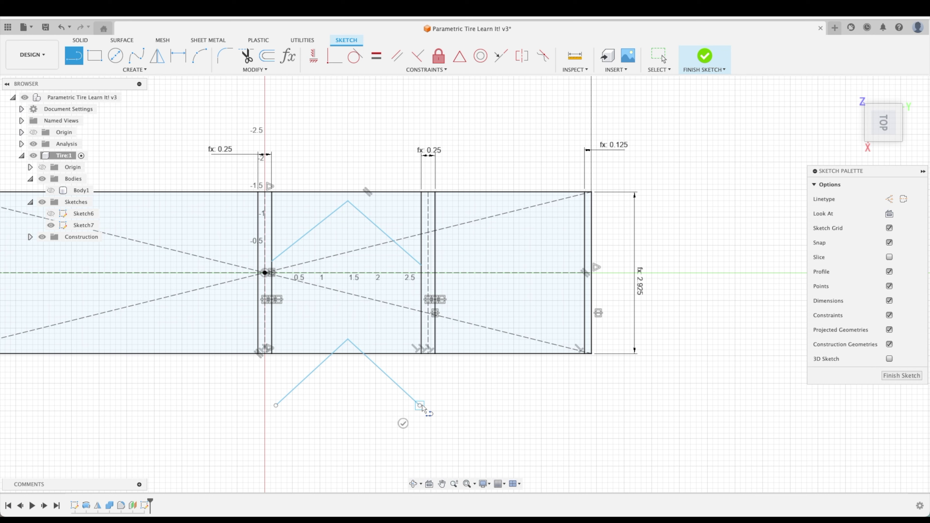
pyautogui.click(421, 353)
pyautogui.click(271, 353)
pyautogui.click(277, 405)
pyautogui.press('Escape')
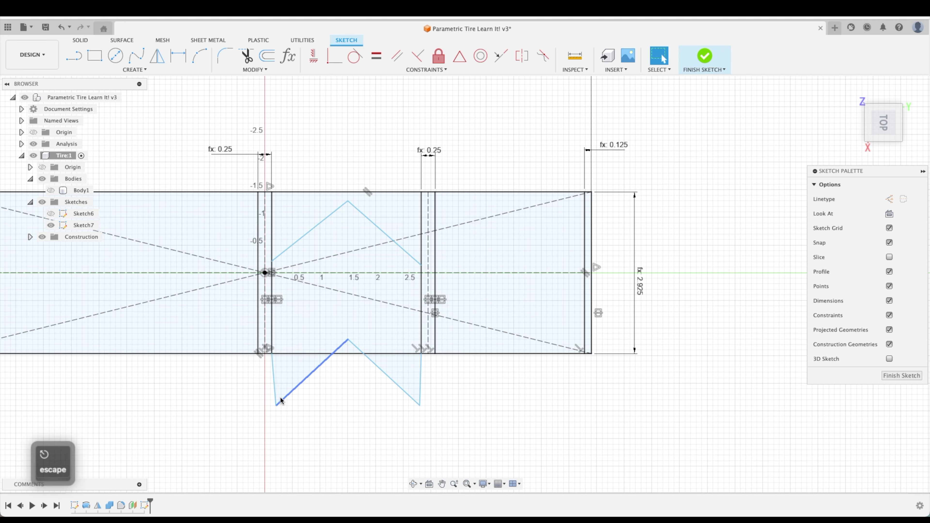
pyautogui.scroll(2, 439, 403)
pyautogui.scroll(1, 436, 400)
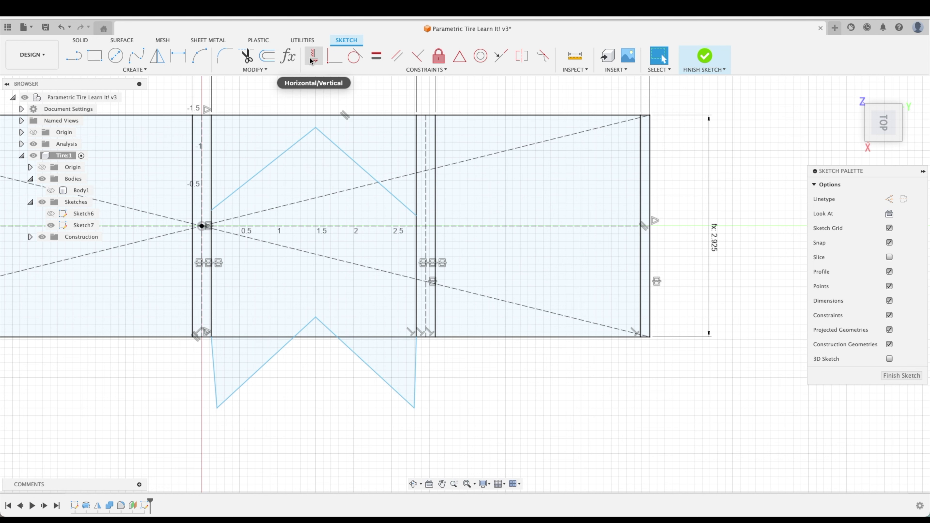
# Make the lower chevron's left and right side lines vertical.
pyautogui.click(312, 60)
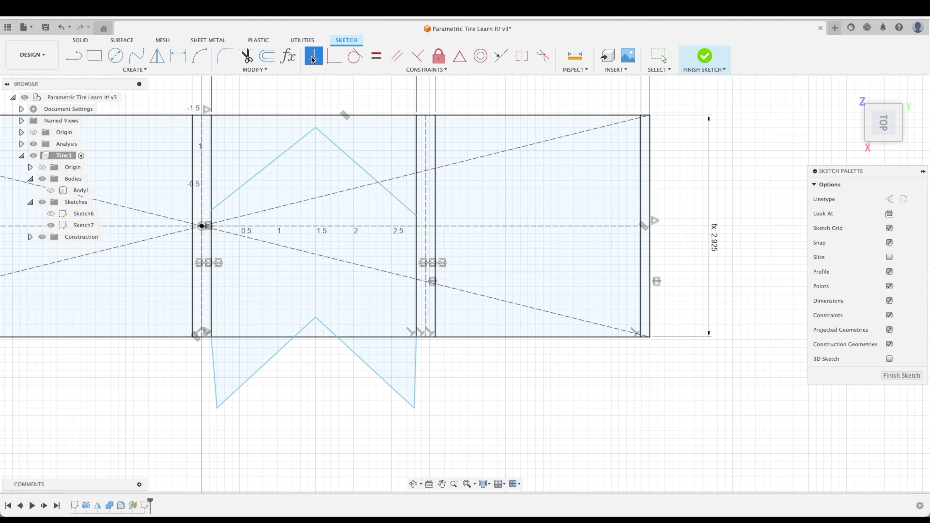
pyautogui.click(213, 367)
pyautogui.click(416, 370)
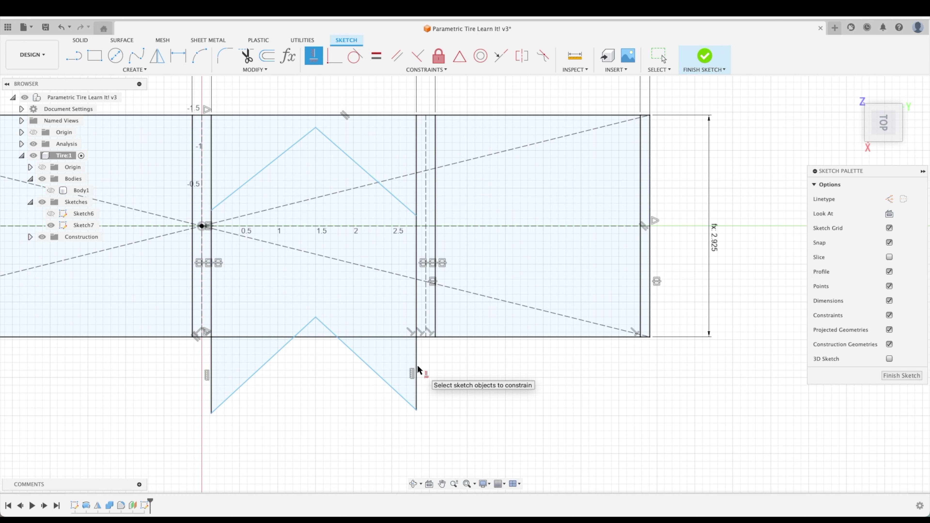
pyautogui.press('Escape')
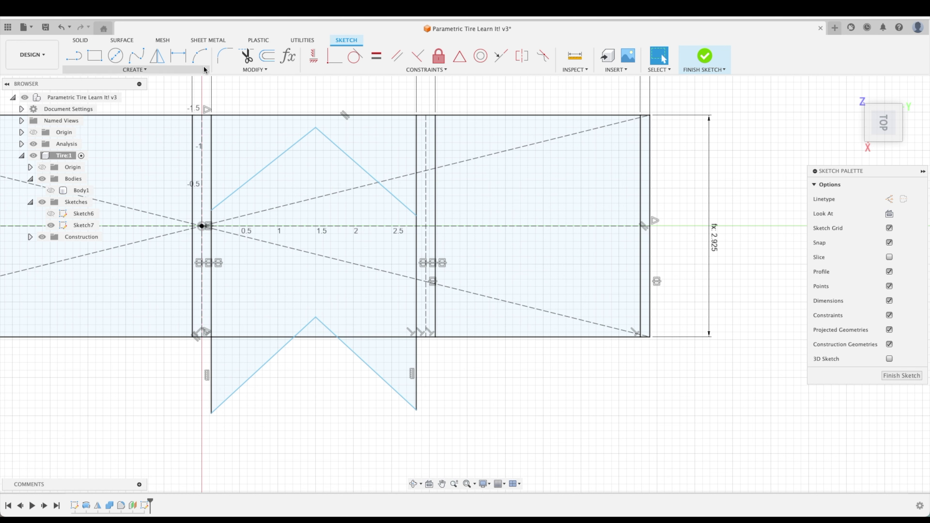
# Level each chevron's end points horizontally and align the two apexes vertically.
pyautogui.click(313, 55)
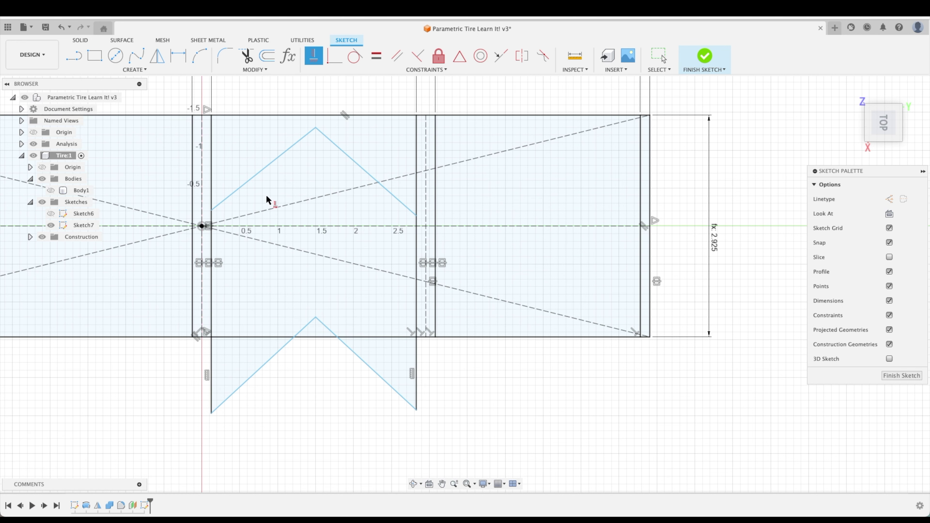
pyautogui.click(211, 210)
pyautogui.click(416, 216)
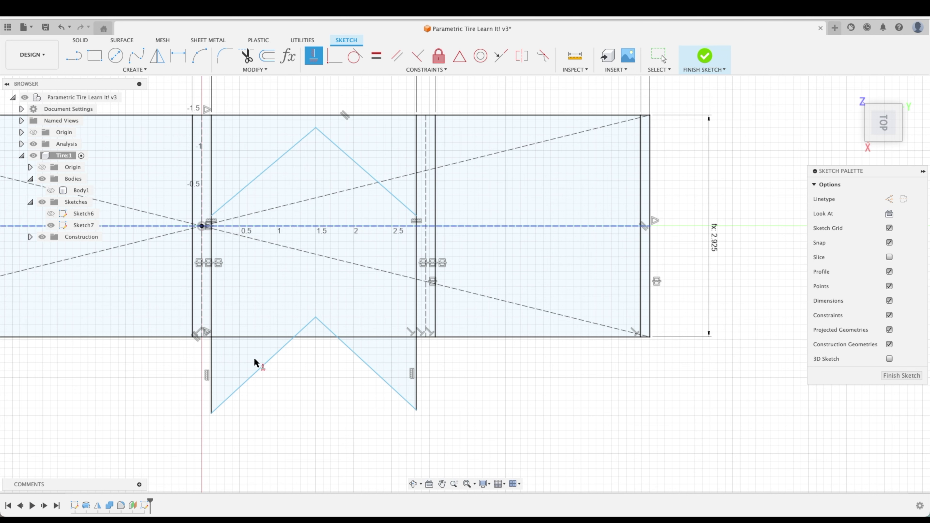
pyautogui.click(211, 413)
pyautogui.click(416, 412)
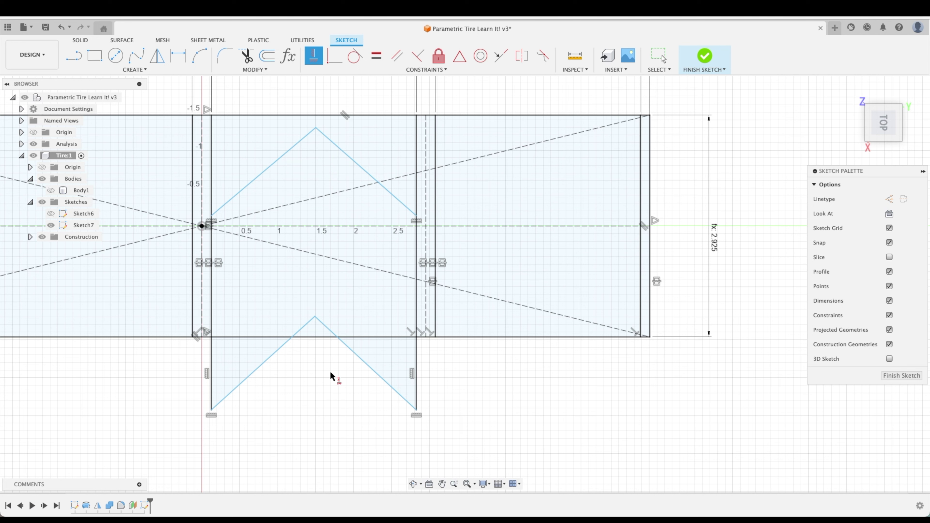
pyautogui.click(316, 128)
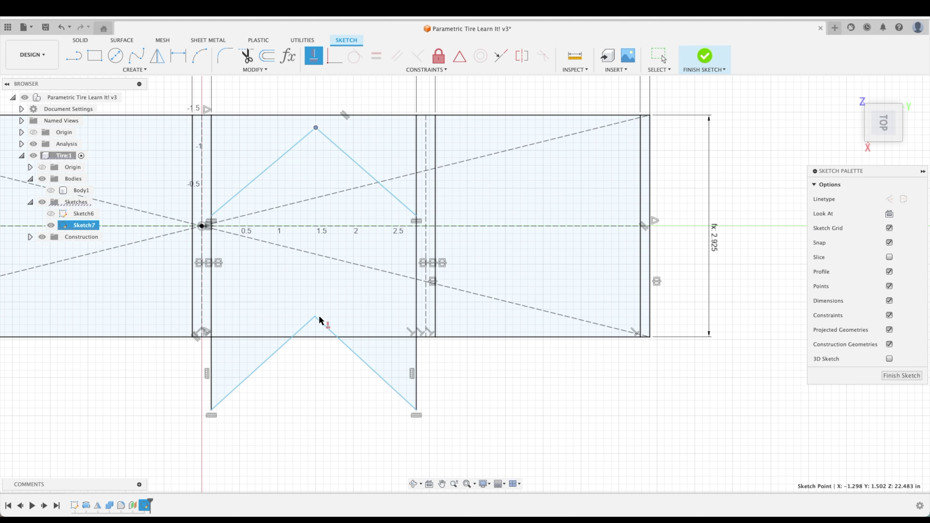
pyautogui.click(315, 317)
pyautogui.press('Escape')
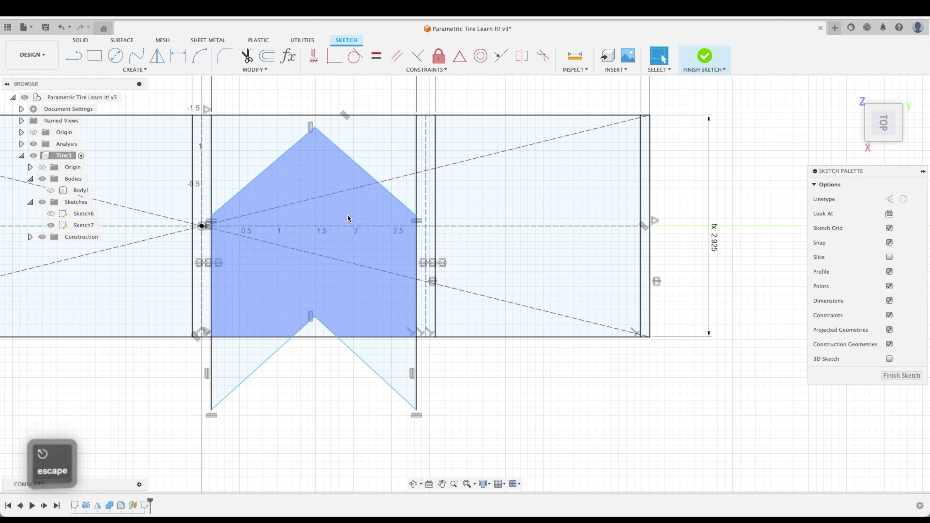
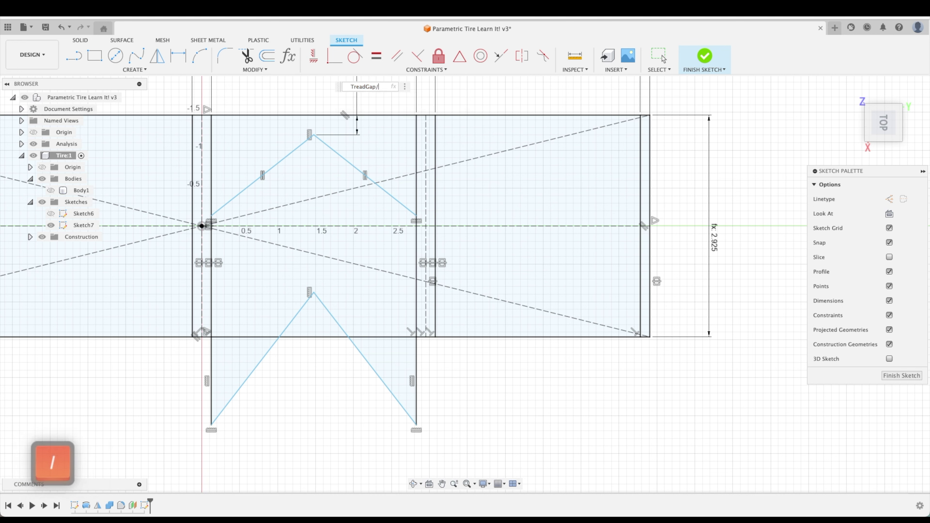
# Set the upper chevron apex offset to TreadGap/2 and test how the chevron lines move.
pyautogui.press('Return')
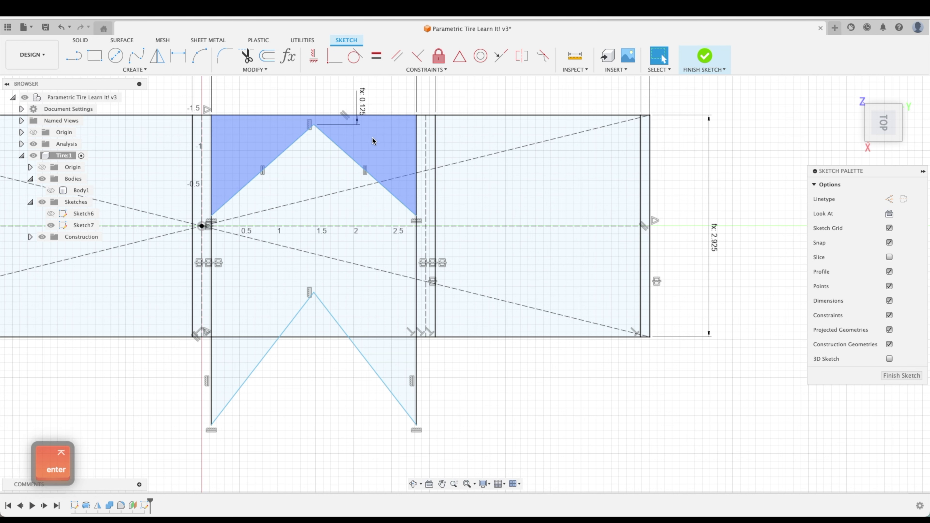
pyautogui.press('Escape')
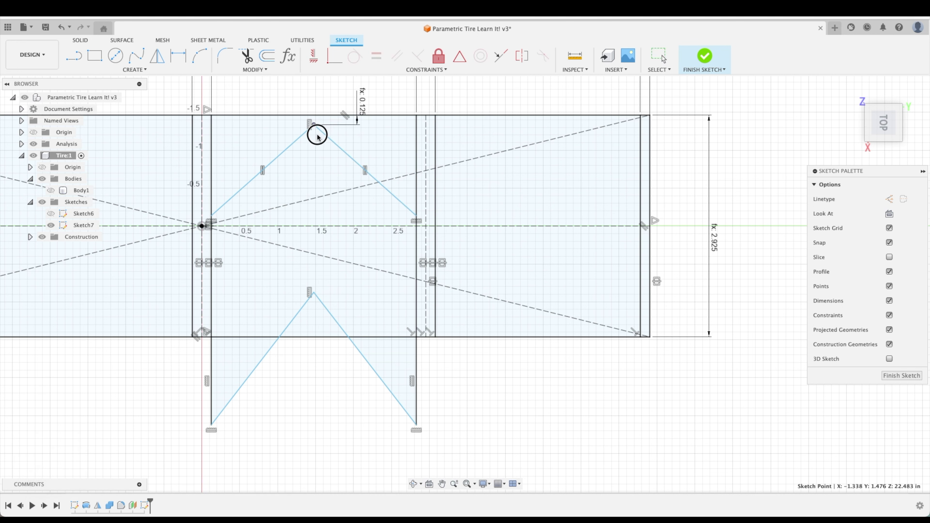
pyautogui.moveTo(356, 143); pyautogui.dragTo(357, 145)
pyautogui.press('Escape')
pyautogui.moveTo(377, 181); pyautogui.dragTo(413, 212)
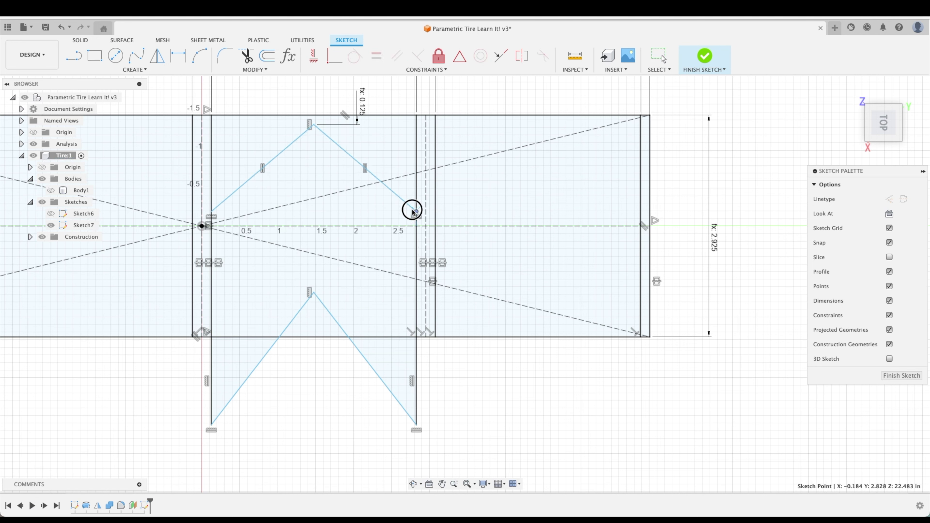
pyautogui.press('Escape')
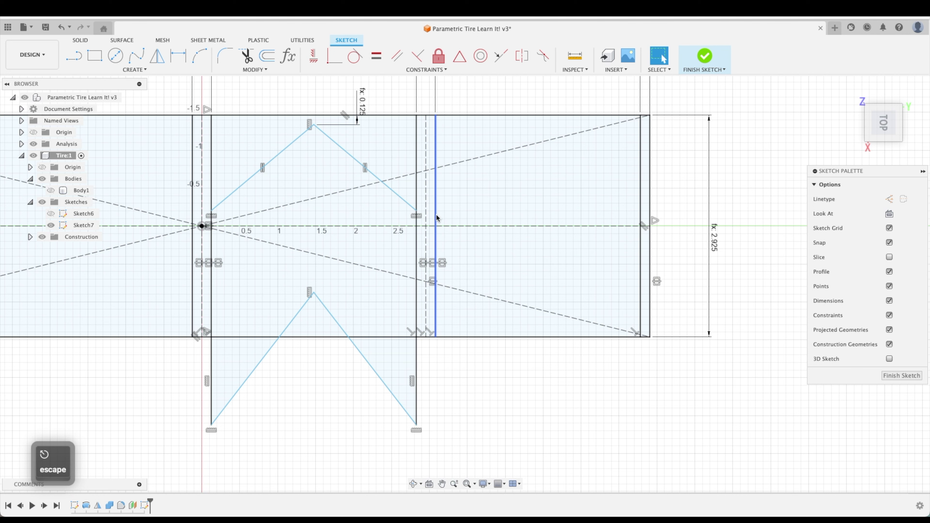
# Dimension the upper chevron's outer end from the horizontal centre construction line.
pyautogui.click(421, 226)
pyautogui.press('d')
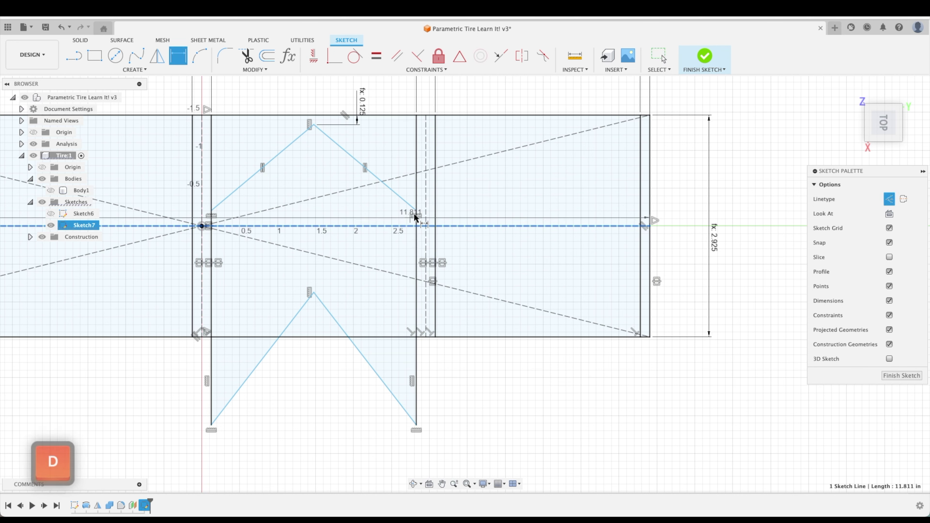
pyautogui.click(381, 203)
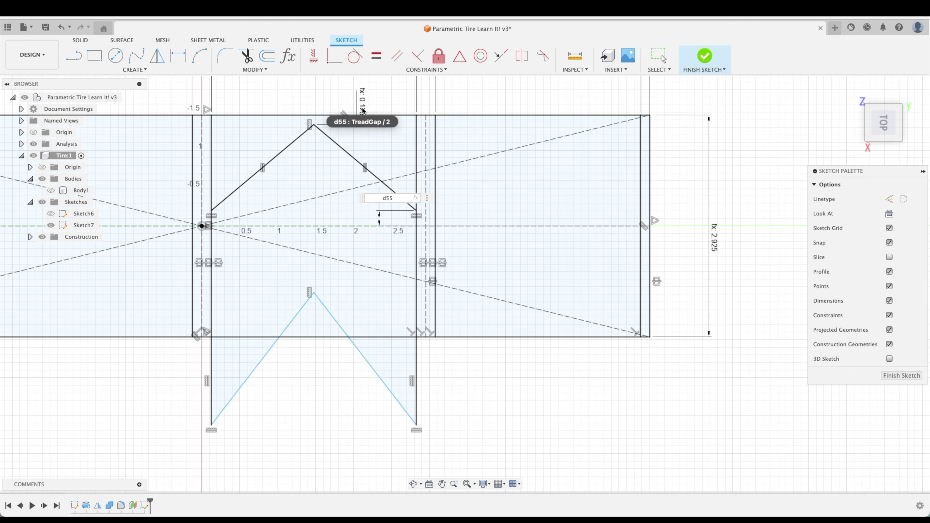
# Set the chevron end-to-centre-line dimension to TreadGap/2.
pyautogui.press('Return')
pyautogui.press('Escape')
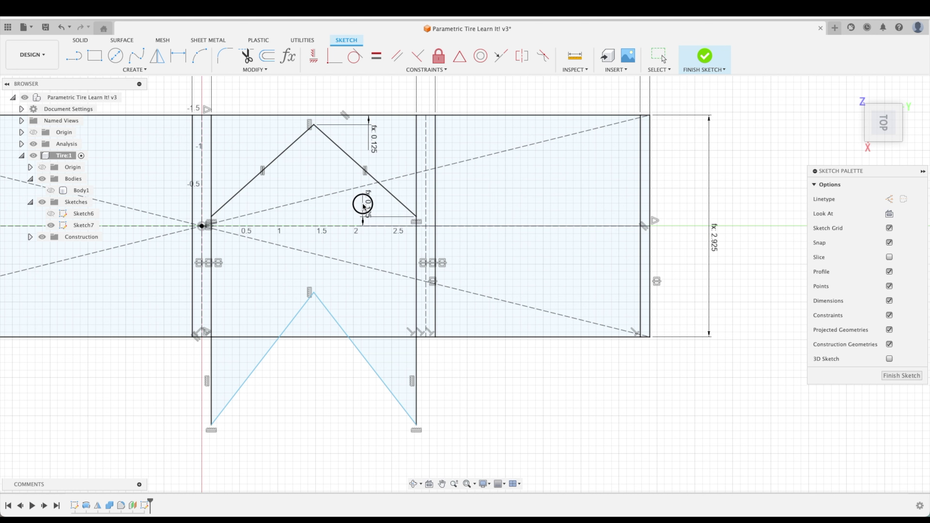
pyautogui.press('Escape')
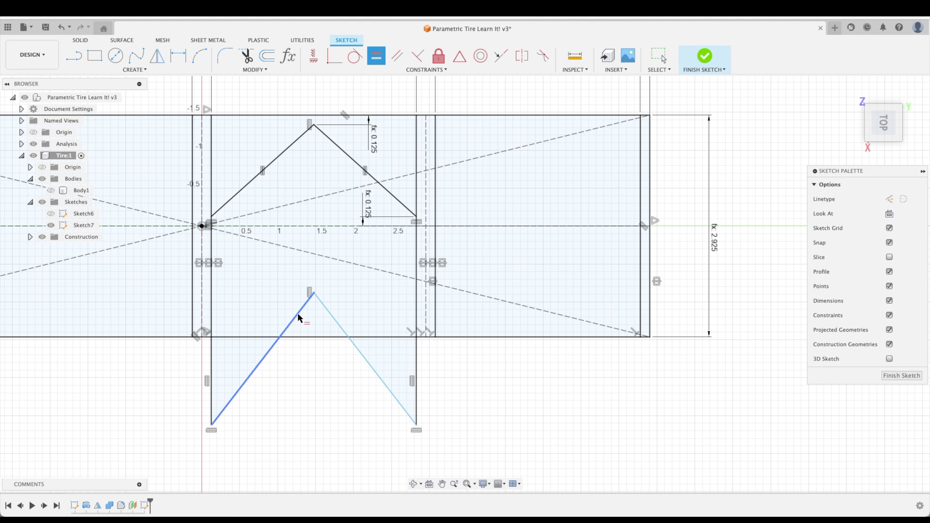
pyautogui.press('Escape')
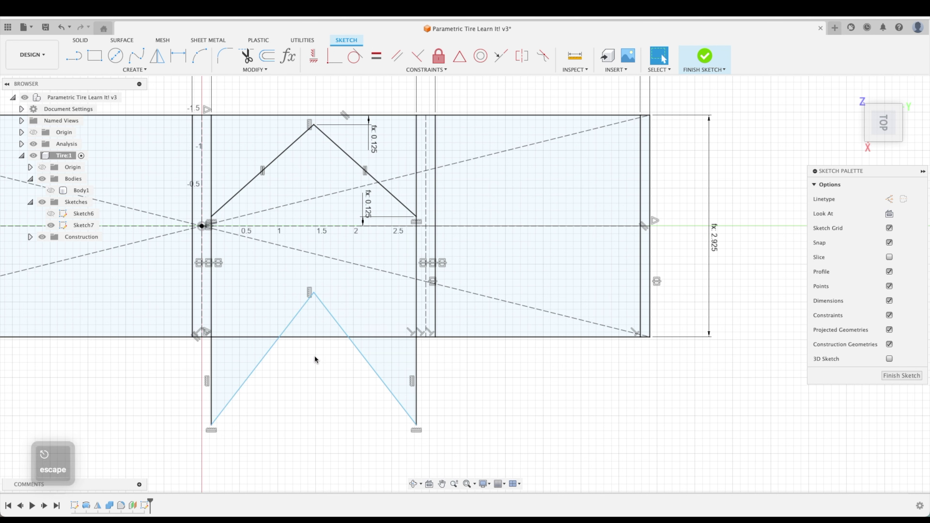
# Dimension the lower chevron's apex 0.125 in from the bottom edge.
pyautogui.press('d')
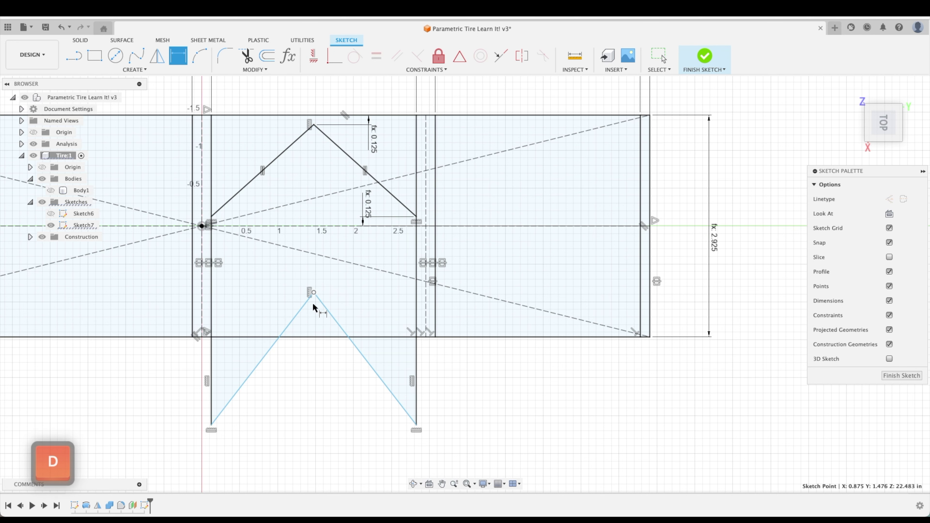
pyautogui.click(314, 293)
pyautogui.click(315, 336)
pyautogui.click(364, 297)
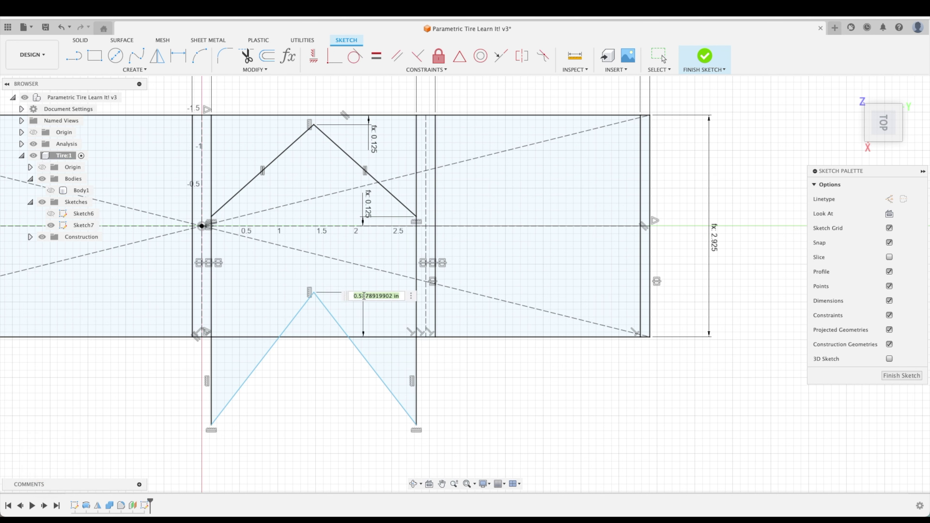
pyautogui.press('Return')
pyautogui.press('Escape')
# Make the lower chevron's left line equal to the upper chevron's left line.
pyautogui.moveTo(417, 425); pyautogui.dragTo(418, 370)
pyautogui.press('Escape')
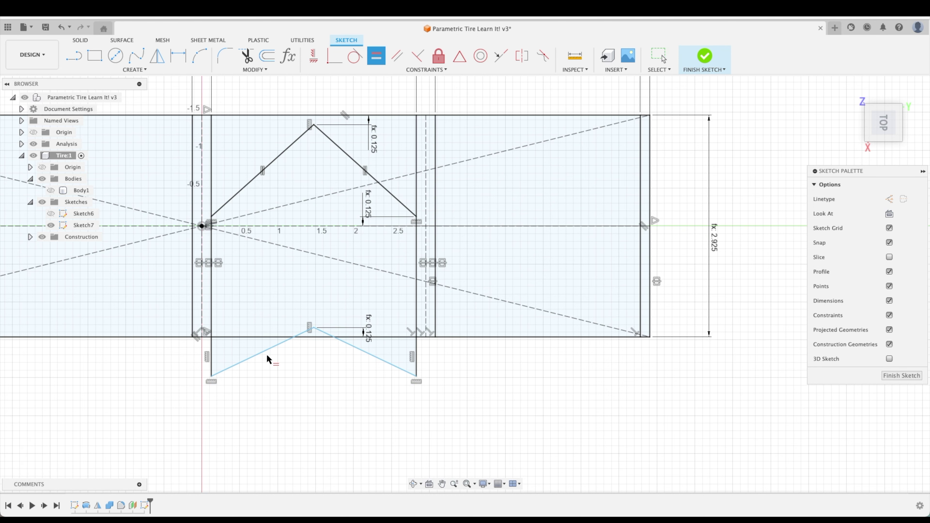
pyautogui.click(270, 165)
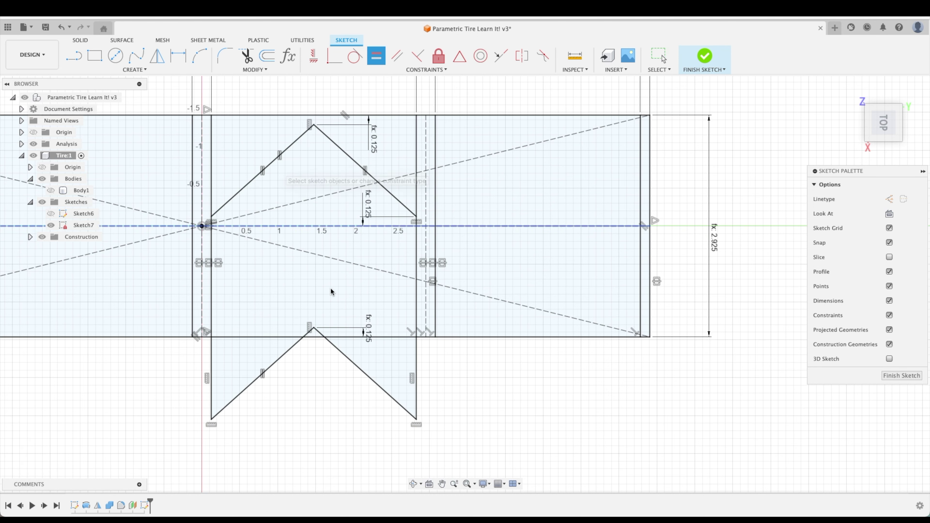
pyautogui.press('Escape')
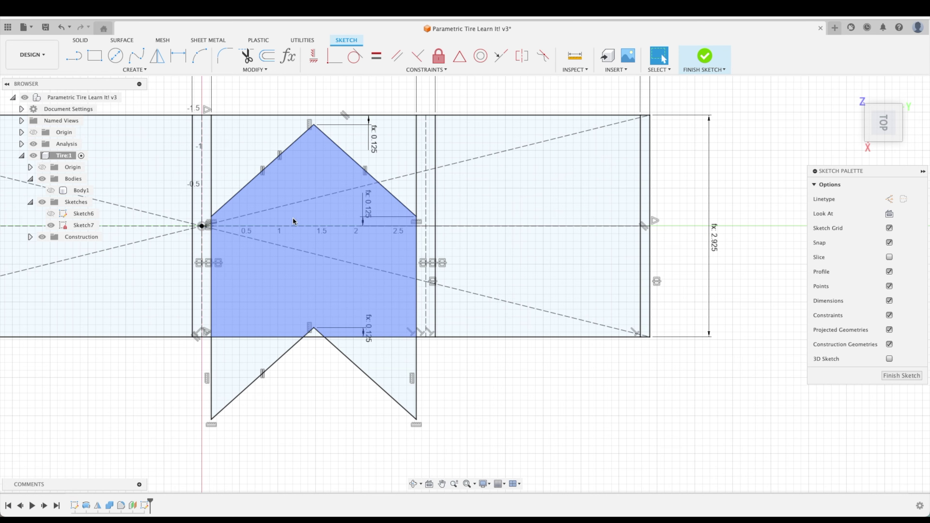
# Convert the bottom edge to a construction line and verify the chevron forms one closed profile.
pyautogui.scroll(-2, 522, 395)
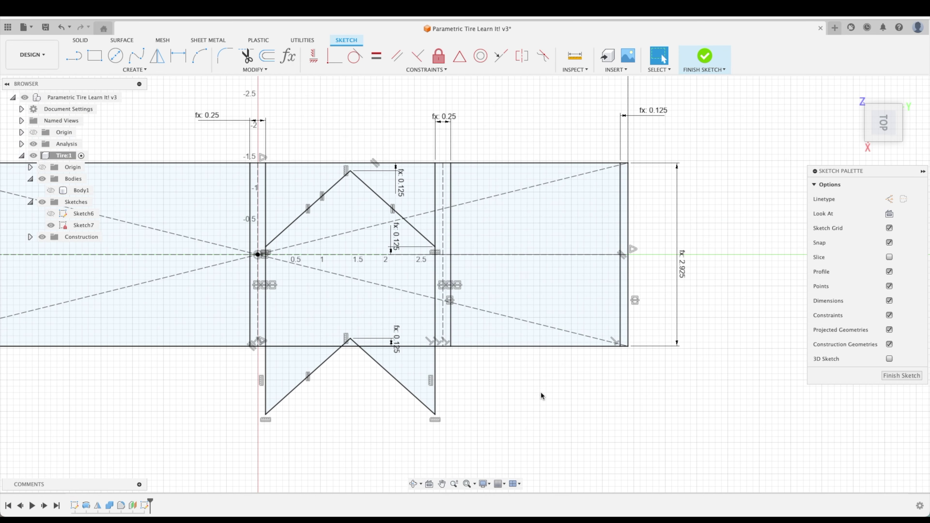
pyautogui.moveTo(581, 396); pyautogui.dragTo(526, 396, button='middle')
pyautogui.press('Escape')
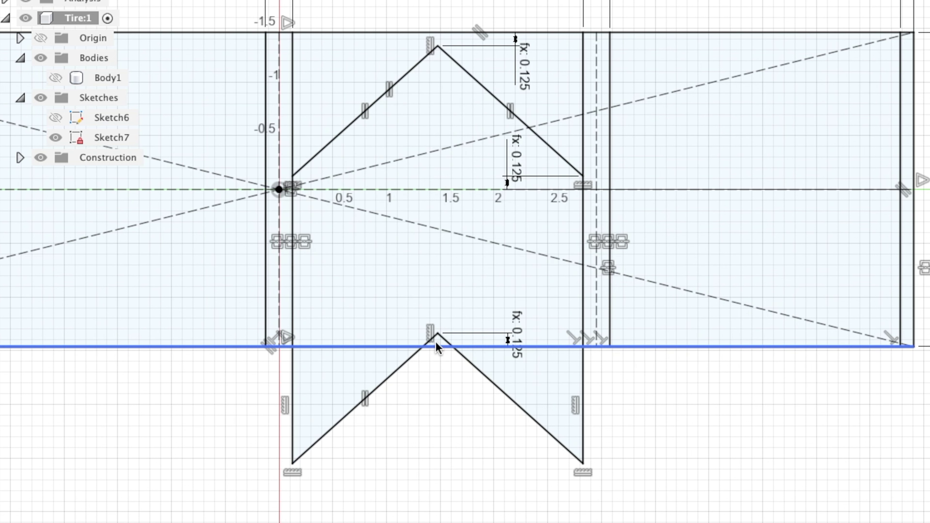
pyautogui.scroll(5, 439, 346)
pyautogui.scroll(-2, 442, 347)
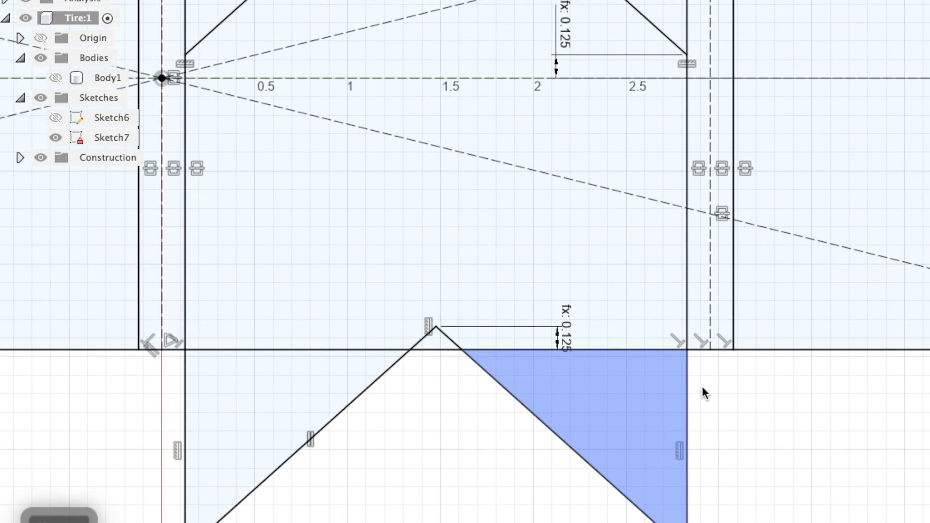
pyautogui.click(768, 353)
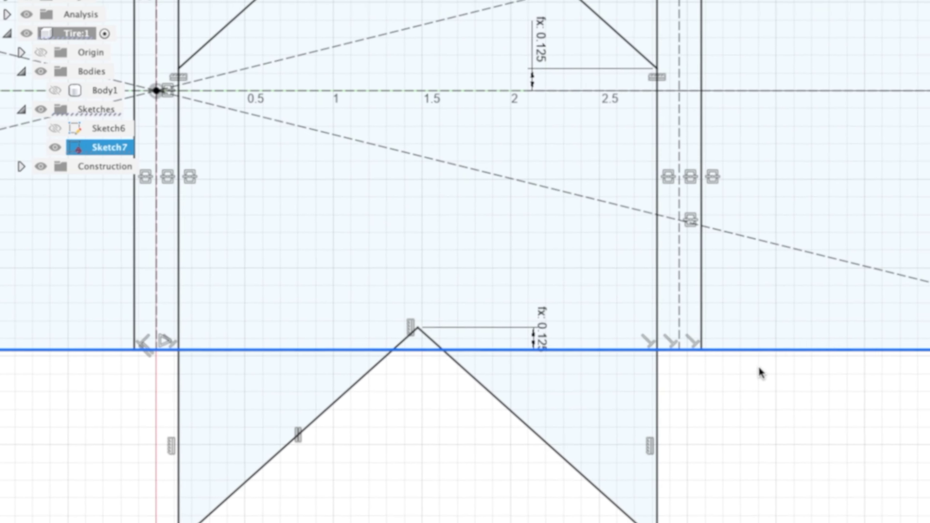
pyautogui.press('x')
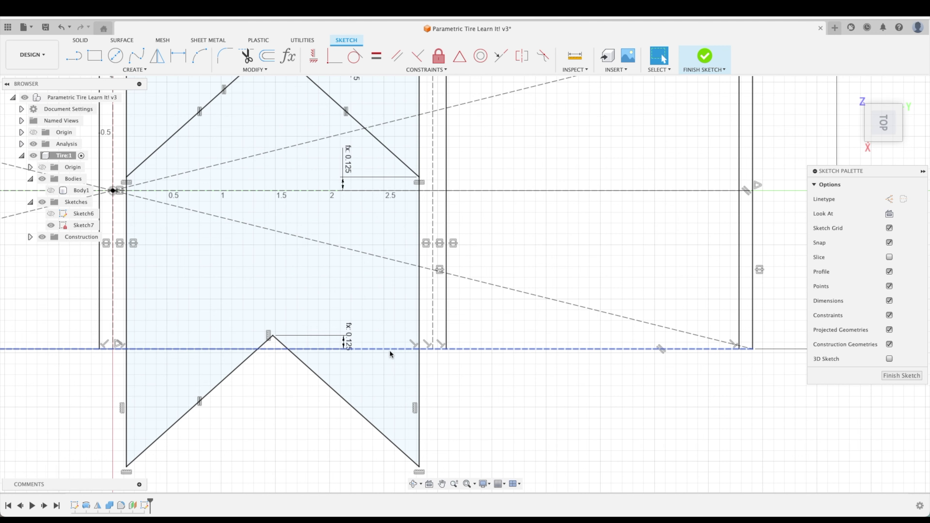
pyautogui.click(369, 323)
pyautogui.scroll(-4, 297, 267)
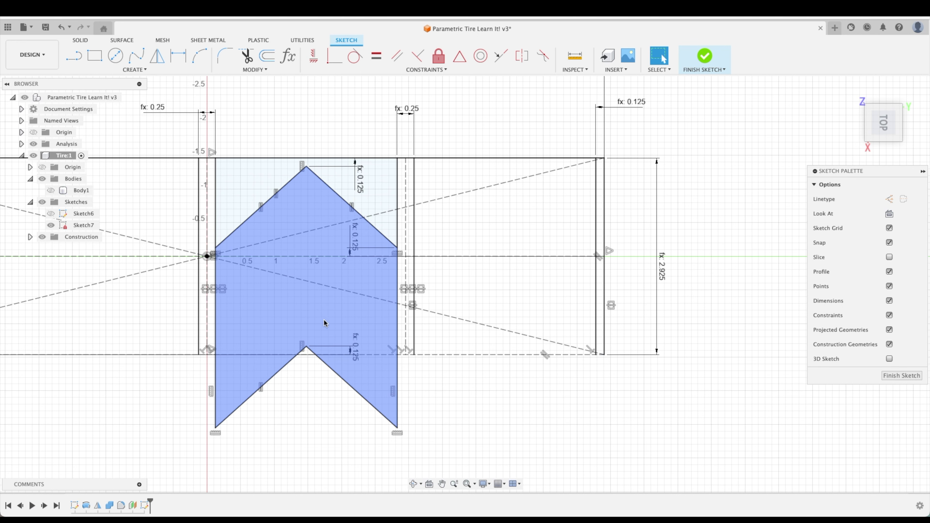
pyautogui.click(476, 373)
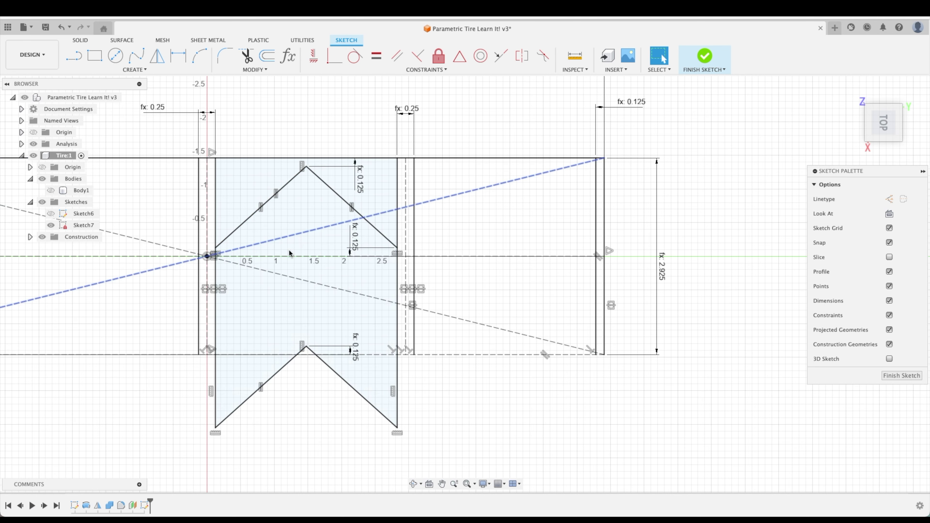
pyautogui.click(334, 236)
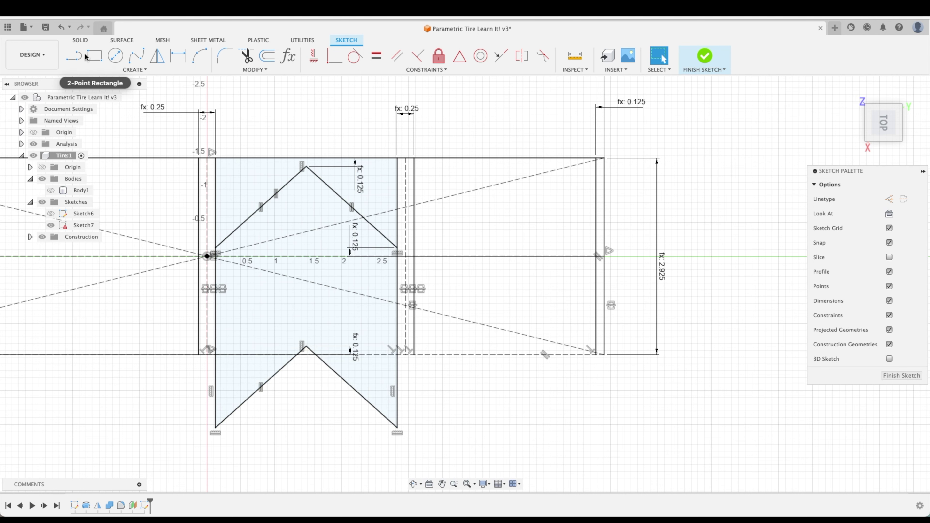
# Draw a second closed chevron outline in the right tread section.
pyautogui.click(414, 248)
pyautogui.click(509, 162)
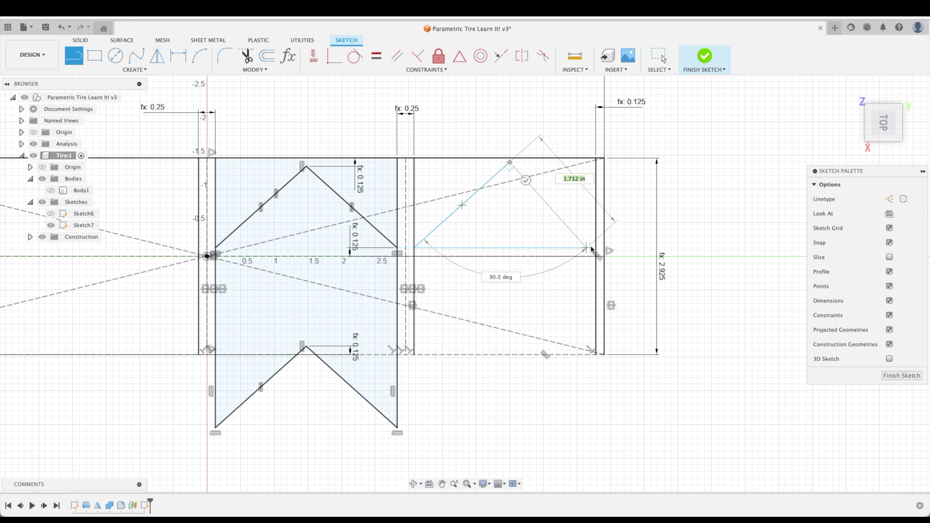
pyautogui.click(596, 248)
pyautogui.click(414, 354)
pyautogui.press('Escape')
pyautogui.click(75, 56)
pyautogui.click(414, 354)
pyautogui.click(414, 425)
pyautogui.click(508, 340)
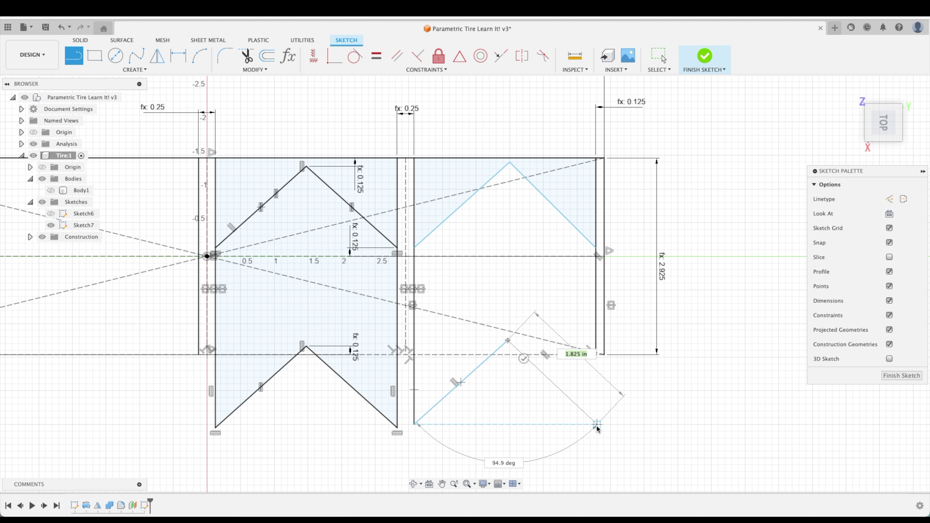
pyautogui.click(596, 425)
pyautogui.click(596, 354)
pyautogui.press('Escape')
pyautogui.click(313, 56)
# Make the second chevron's sides vertical, level its end points and align its apexes.
pyautogui.click(306, 167)
pyautogui.click(510, 162)
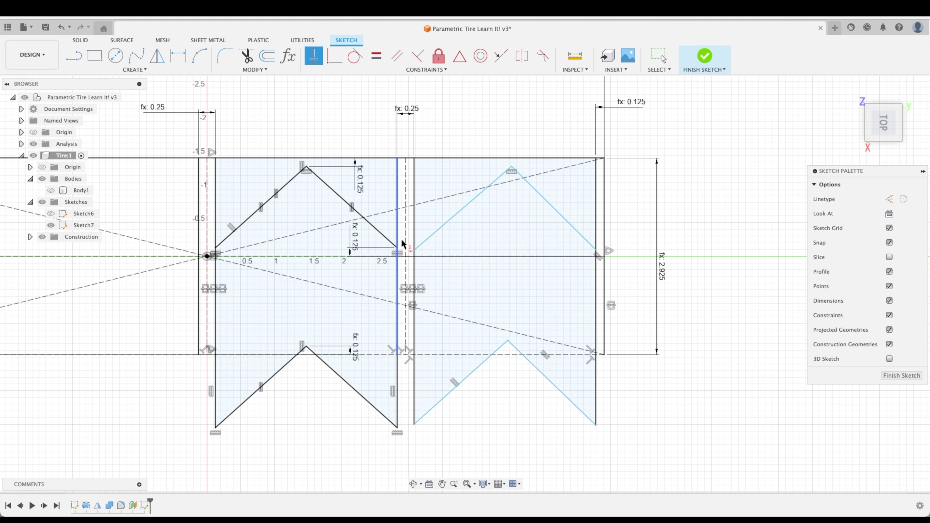
pyautogui.click(397, 248)
pyautogui.click(414, 248)
pyautogui.click(397, 248)
pyautogui.click(596, 248)
pyautogui.click(511, 166)
pyautogui.click(508, 341)
pyautogui.click(414, 427)
pyautogui.click(397, 427)
pyautogui.click(595, 421)
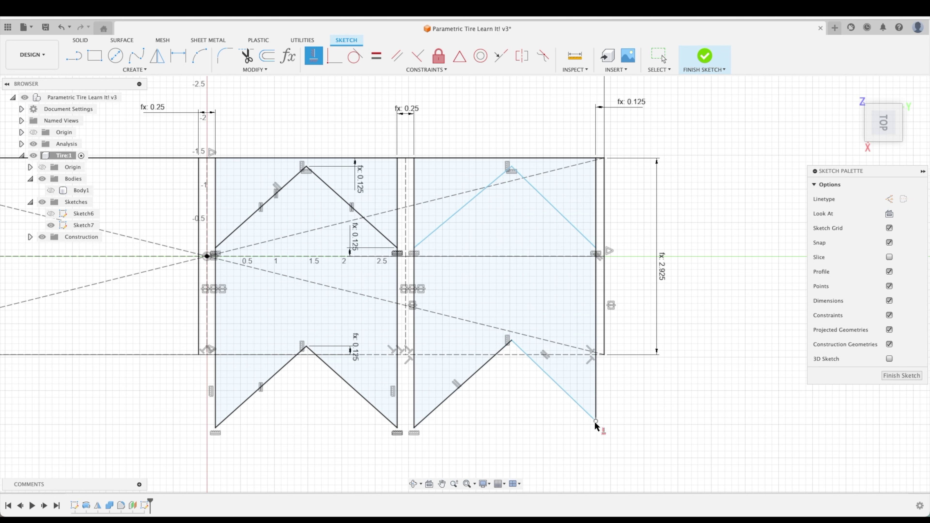
pyautogui.click(414, 427)
# Make the right chevron's lines equal to the left chevron's and finish the sketch.
pyautogui.press('Escape')
pyautogui.click(376, 57)
pyautogui.click(476, 383)
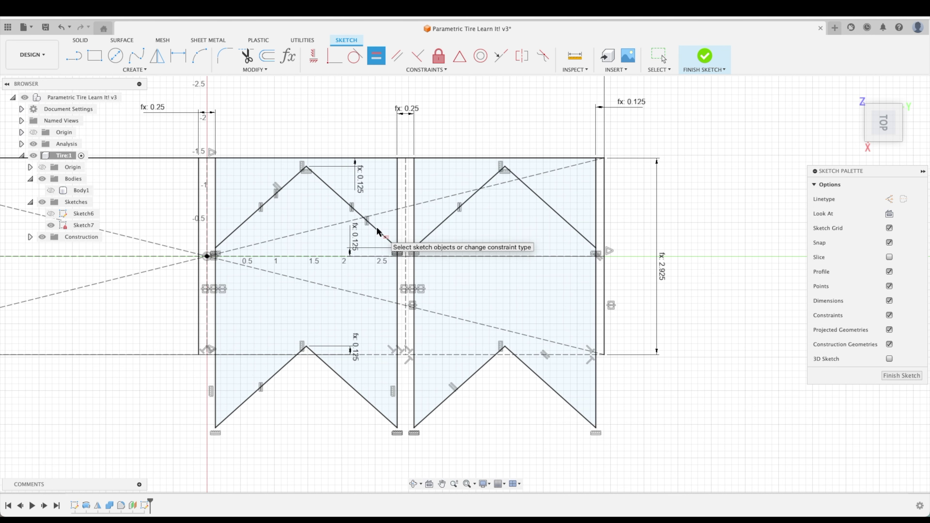
pyautogui.press('Escape')
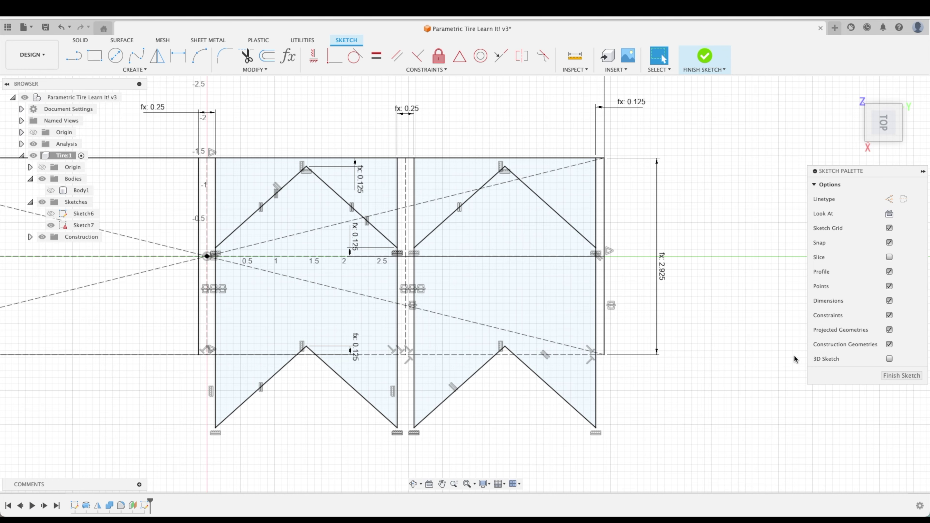
pyautogui.click(890, 376)
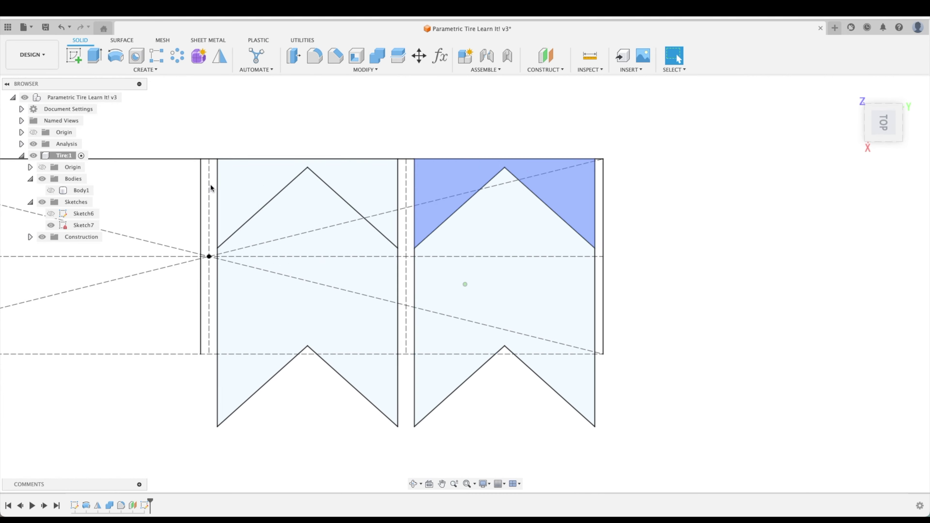
# Start an Emboss with both chevron profiles onto the tire's tread face.
pyautogui.click(54, 191)
pyautogui.click(51, 191)
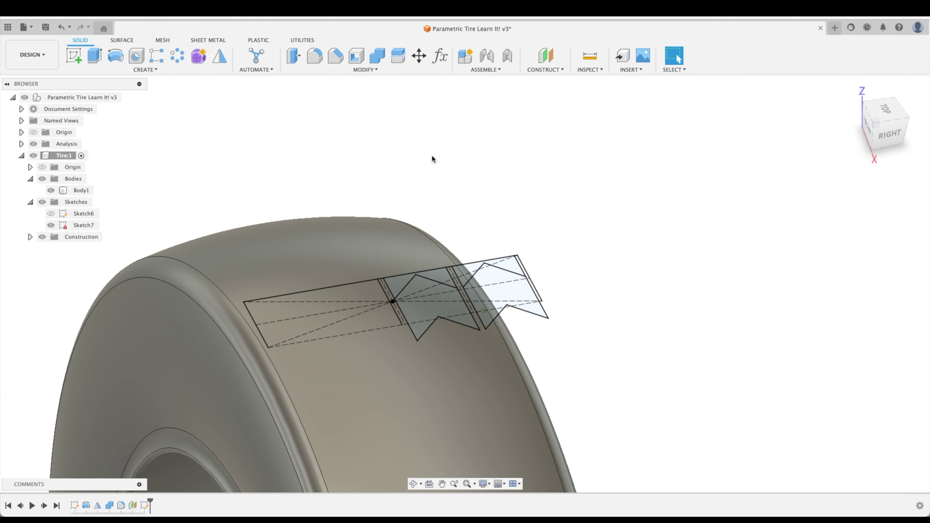
pyautogui.click(154, 70)
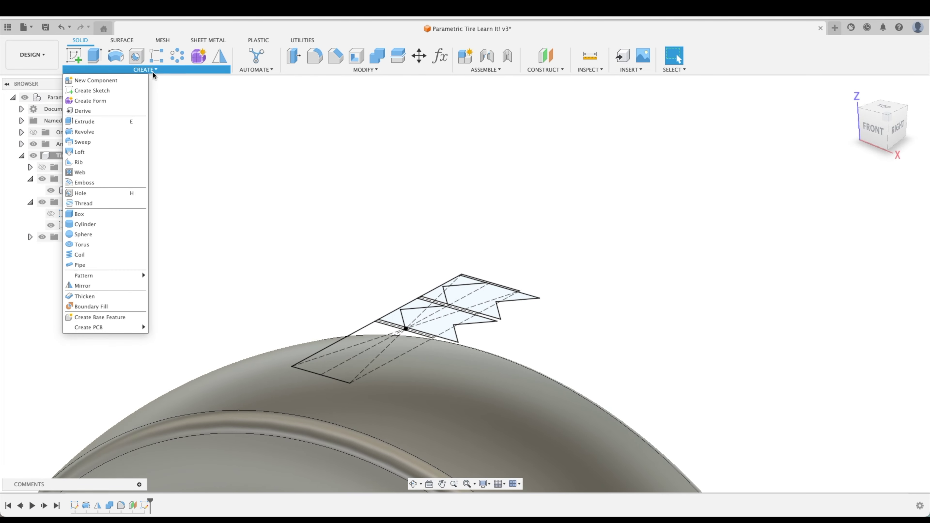
pyautogui.click(116, 183)
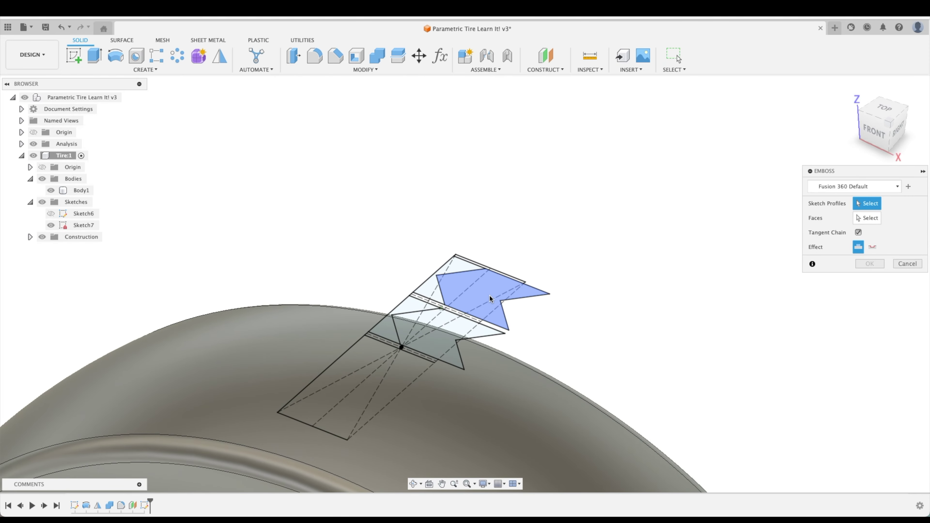
pyautogui.click(489, 293)
pyautogui.click(464, 327)
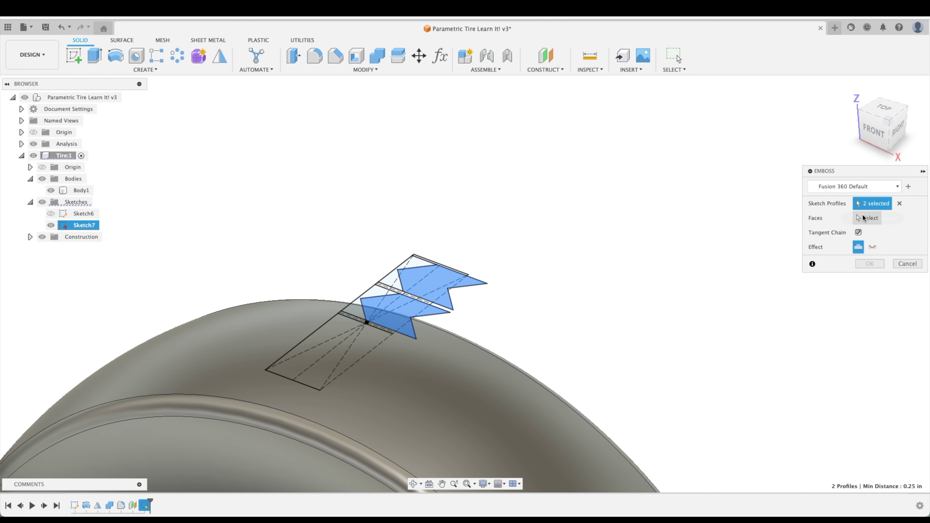
pyautogui.click(449, 348)
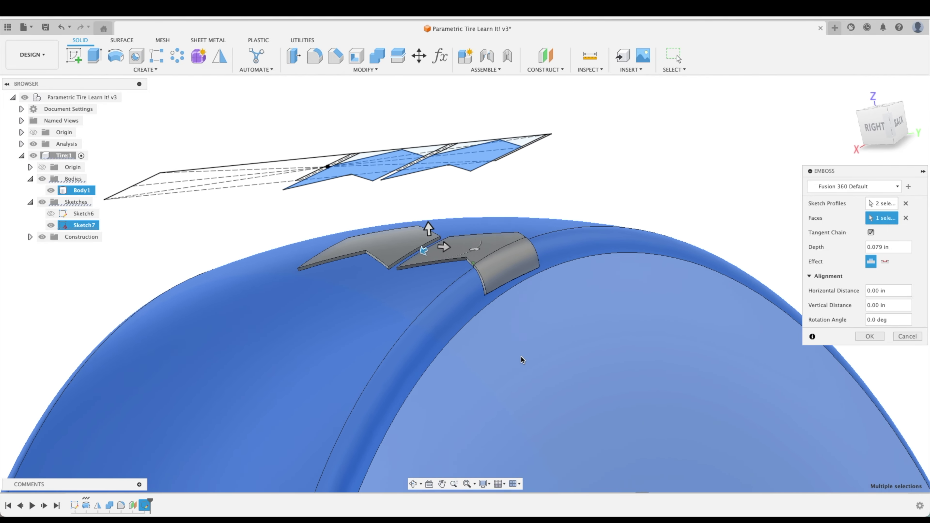
# Set the emboss depth to TreadHeight and create the raised tread blocks.
pyautogui.keyDown('shift'); pyautogui.scroll(-3, 584, 315); pyautogui.keyUp('shift')
pyautogui.keyDown('shift'); pyautogui.scroll(8, 583, 314); pyautogui.keyUp('shift')
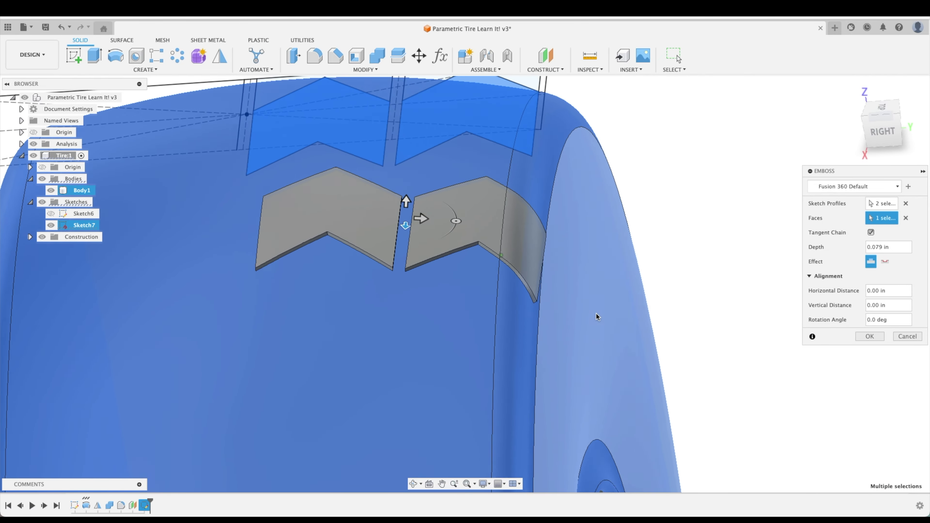
pyautogui.click(869, 247)
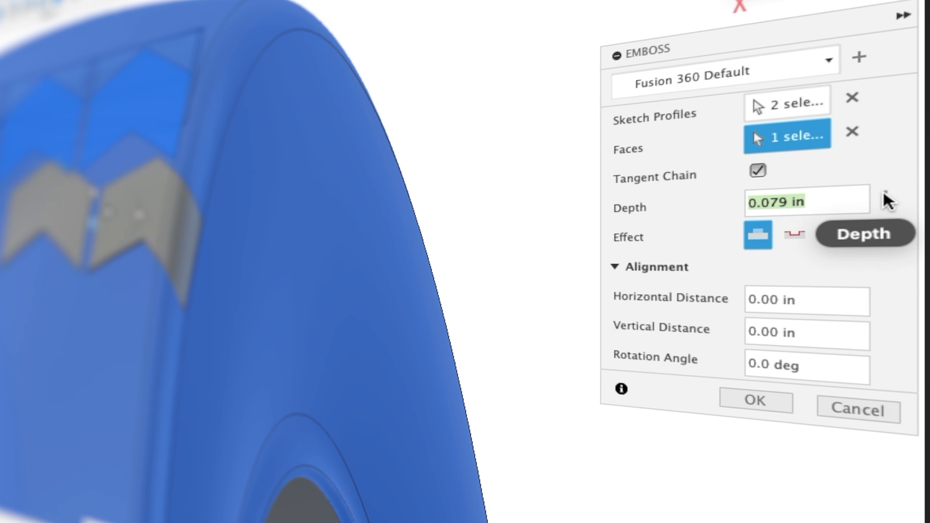
pyautogui.write('tre')
pyautogui.press('Down')
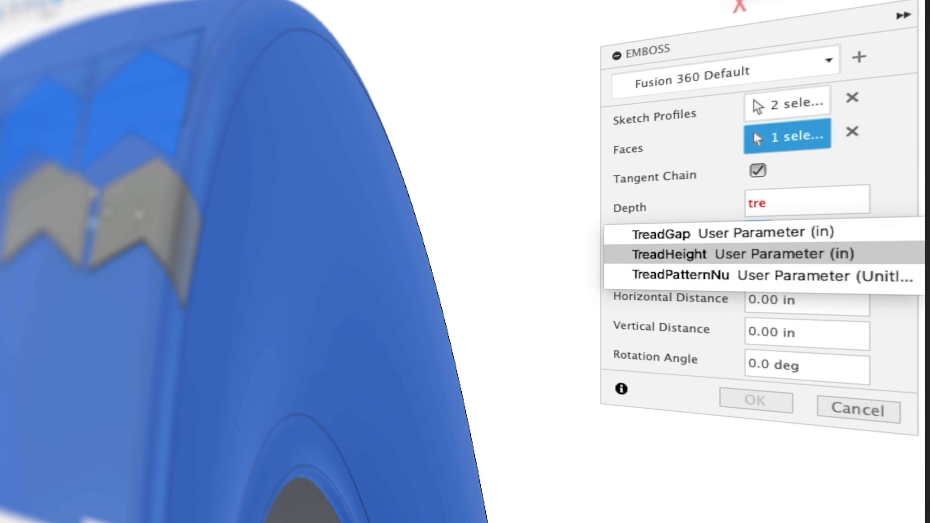
pyautogui.press('Return')
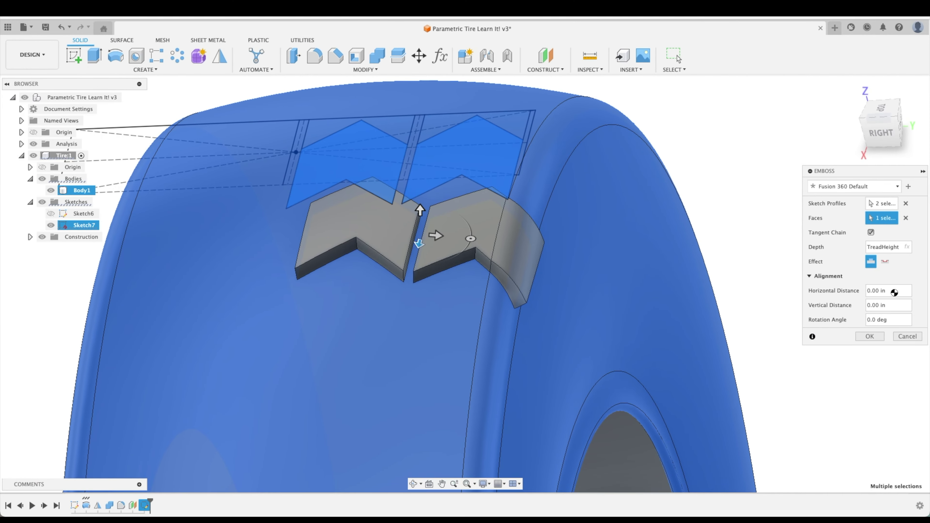
pyautogui.press('Return')
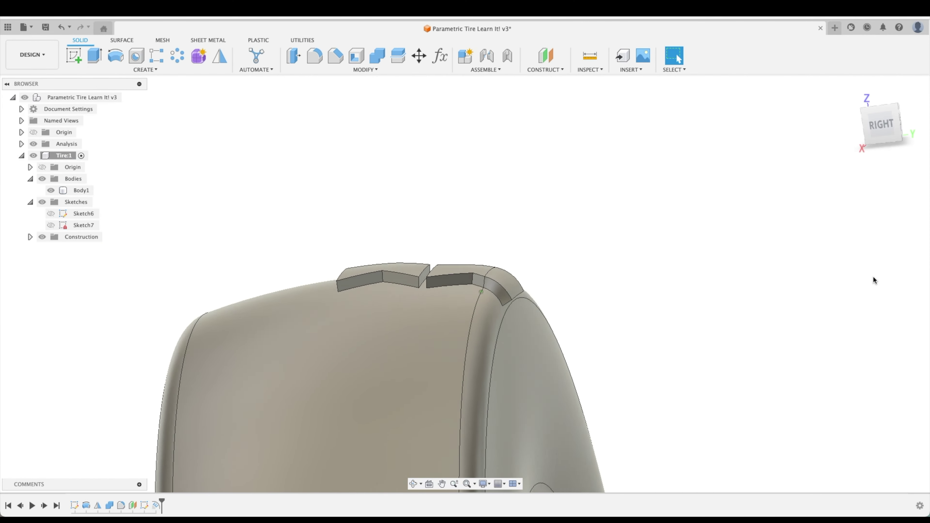
# Orbit to inspect the embossed blocks, then open the user Parameters list.
pyautogui.keyDown('shift'); pyautogui.scroll(-3, 872, 276); pyautogui.keyUp('shift')
pyautogui.keyDown('shift'); pyautogui.scroll(8, 873, 276); pyautogui.keyUp('shift')
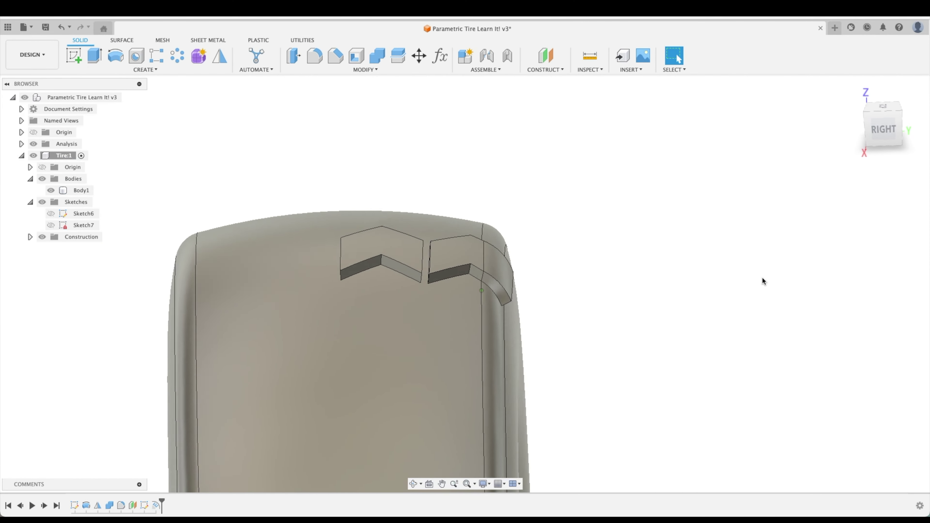
pyautogui.keyDown('shift'); pyautogui.moveTo(763, 277); pyautogui.dragTo(778, 283, button='middle'); pyautogui.keyUp('shift')
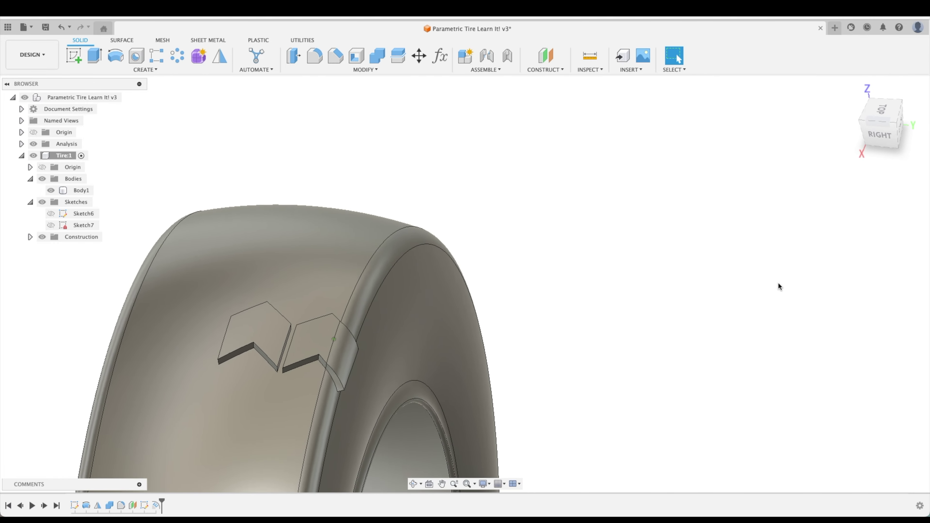
pyautogui.click(440, 56)
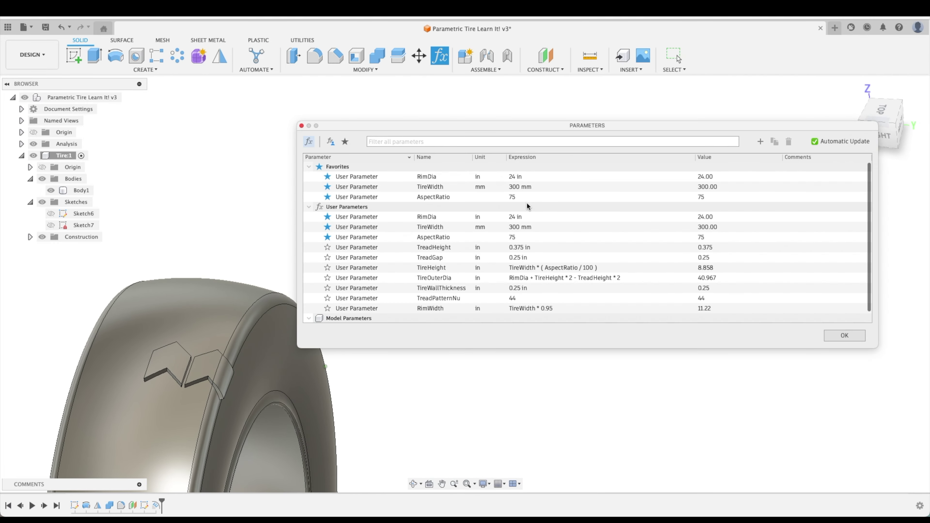
# Try TreadPatternNu values of 60, 80 and 20 to test the pattern.
pyautogui.click(524, 298)
pyautogui.write('6')
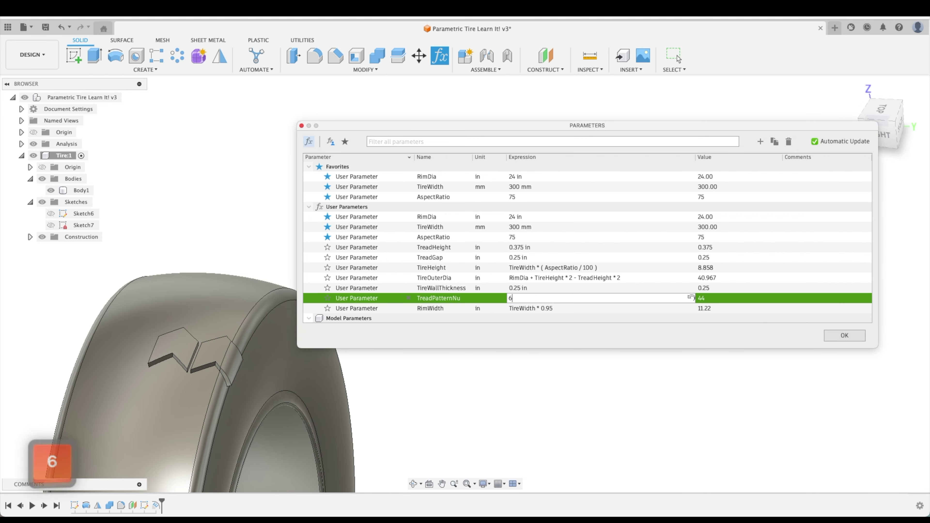
pyautogui.write('0')
pyautogui.press('Return')
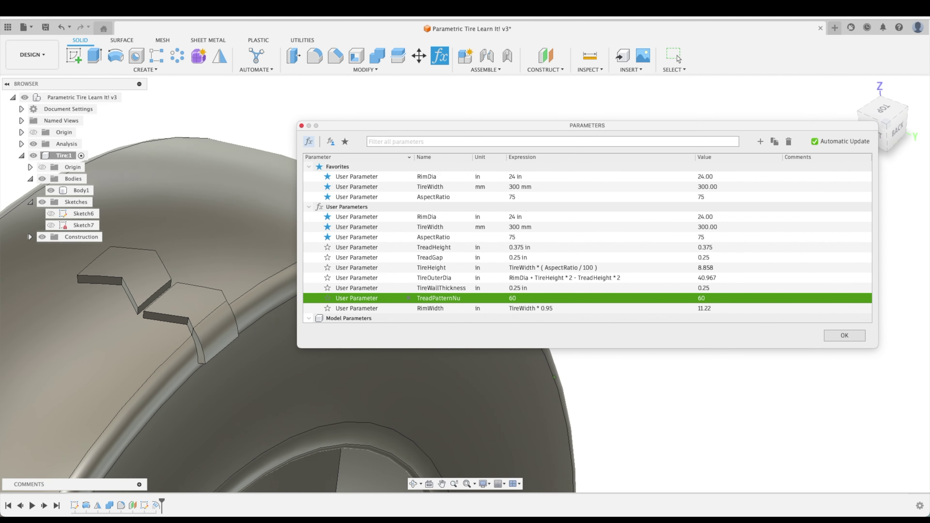
pyautogui.click(526, 299)
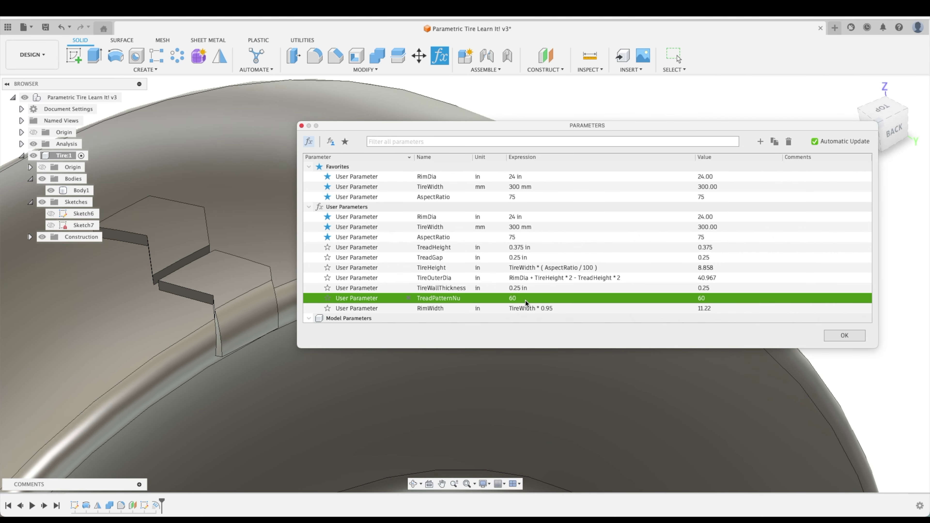
pyautogui.write('80')
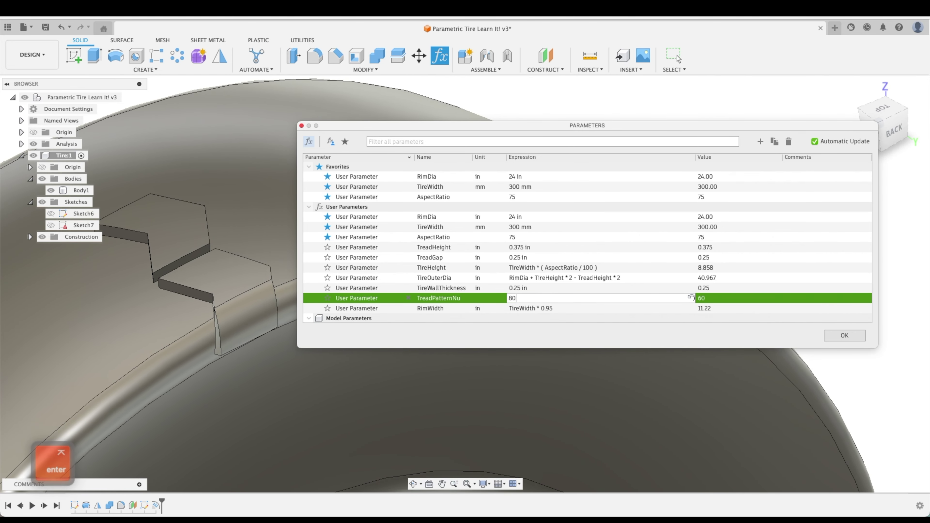
pyautogui.press('Return')
pyautogui.click(534, 299)
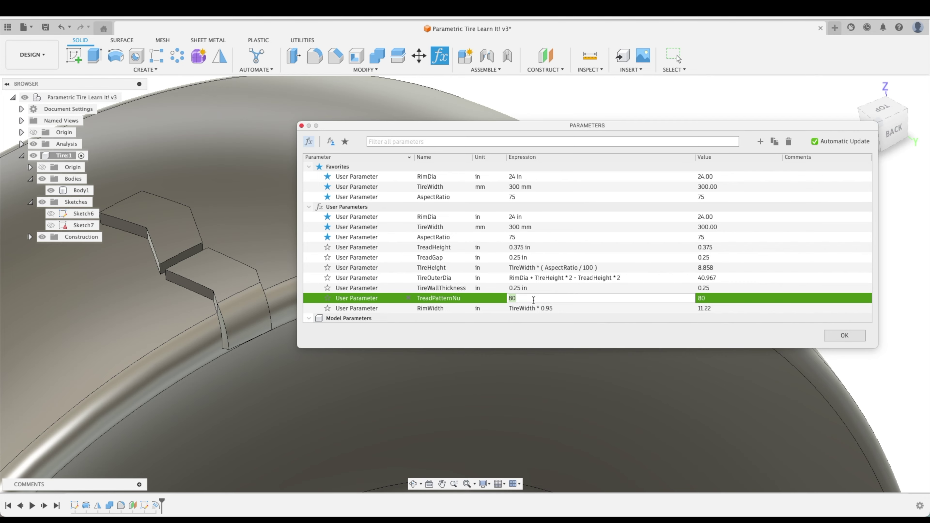
pyautogui.write('20')
pyautogui.press('Return')
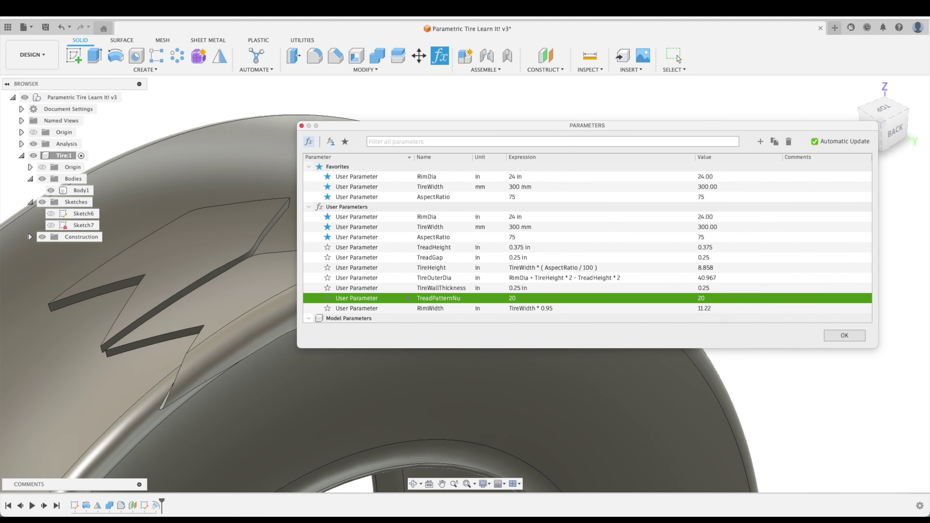
# Set TreadPatternNu back to 44 and close the Parameters dialog.
pyautogui.keyDown('shift'); pyautogui.moveTo(369, 396); pyautogui.dragTo(259, 351, button='middle'); pyautogui.keyUp('shift')
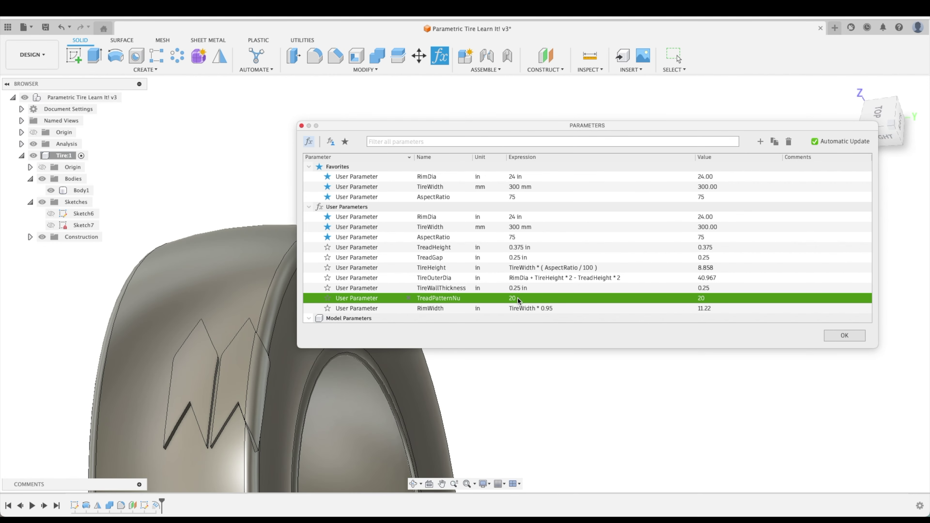
pyautogui.click(518, 299)
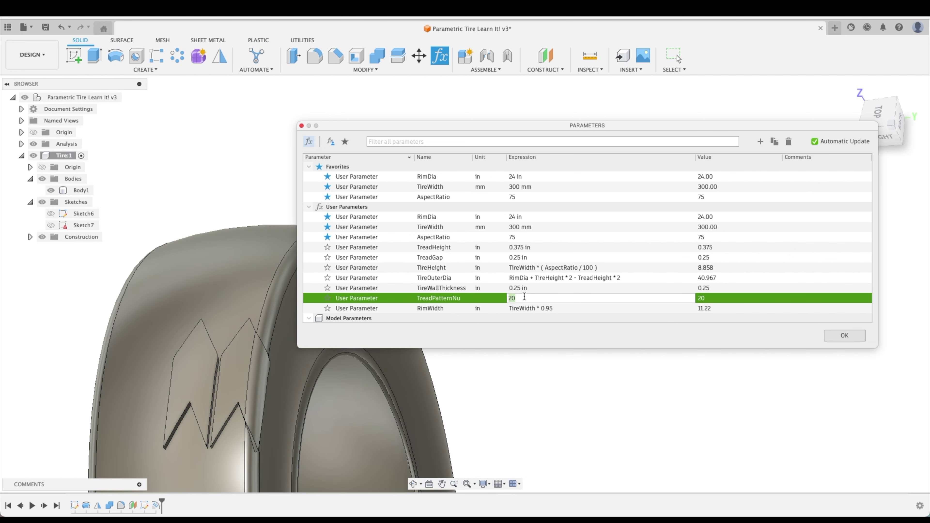
pyautogui.write('40')
pyautogui.press('Return')
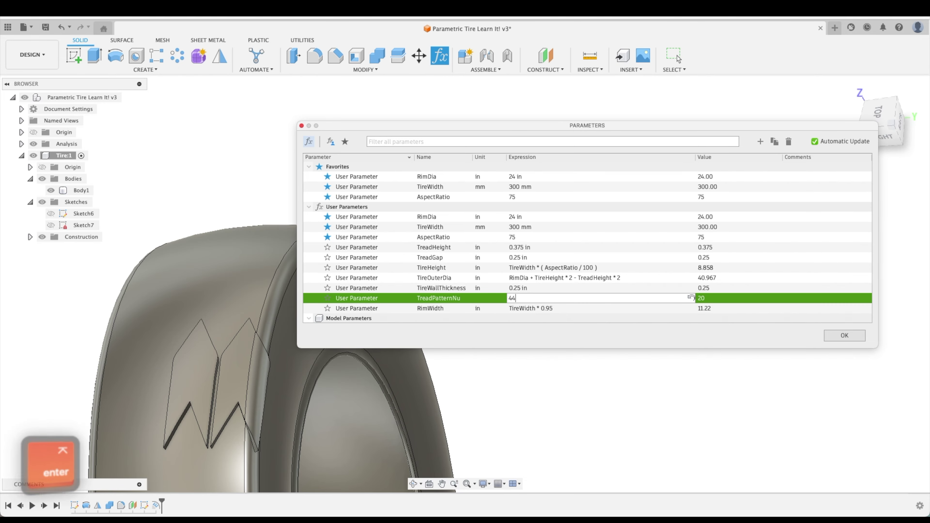
pyautogui.click(845, 336)
pyautogui.keyDown('shift'); pyautogui.moveTo(583, 339); pyautogui.dragTo(477, 218, button='middle'); pyautogui.keyUp('shift')
pyautogui.scroll(5, 530, 224)
pyautogui.keyDown('shift'); pyautogui.moveTo(425, 299); pyautogui.dragTo(396, 279, button='middle'); pyautogui.keyUp('shift')
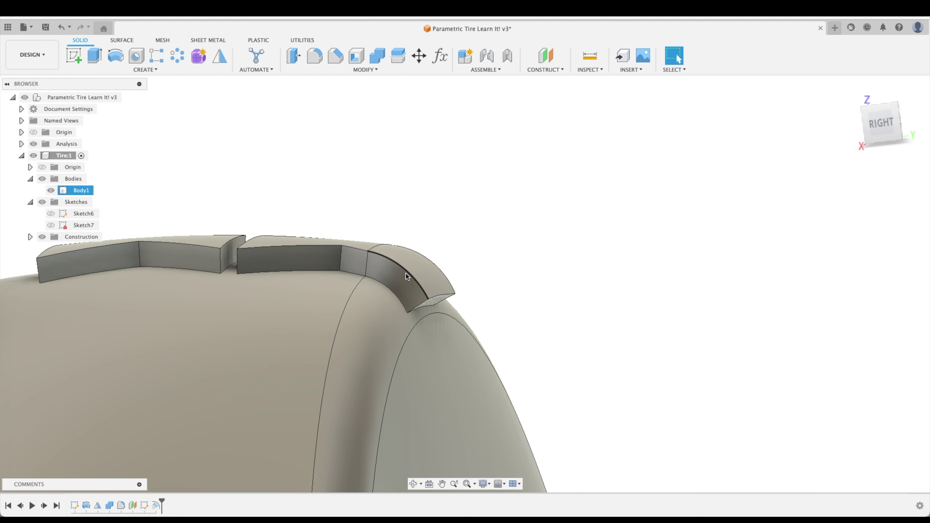
pyautogui.keyDown('shift'); pyautogui.moveTo(414, 300); pyautogui.dragTo(508, 261, button='middle'); pyautogui.keyUp('shift')
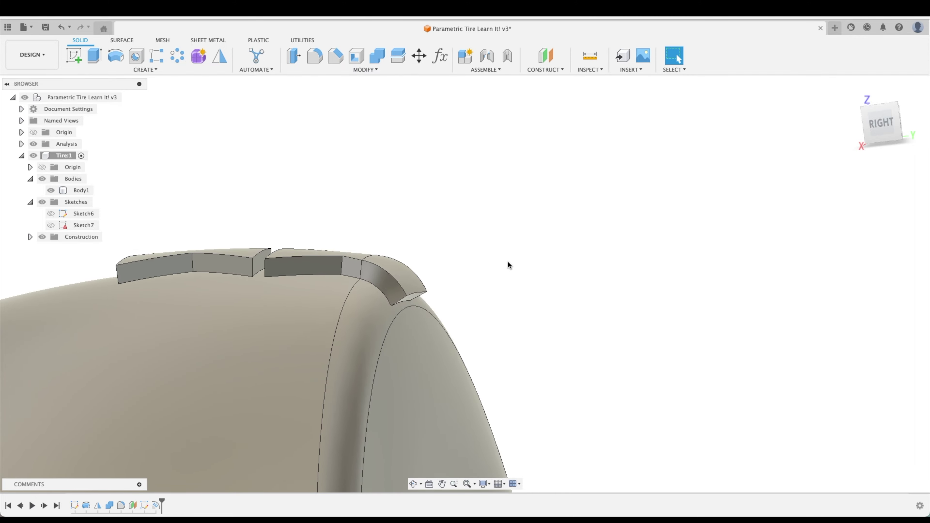
# Open Sketch7 and draw lines off the right chevron's outer edge.
pyautogui.doubleClick(144, 506)
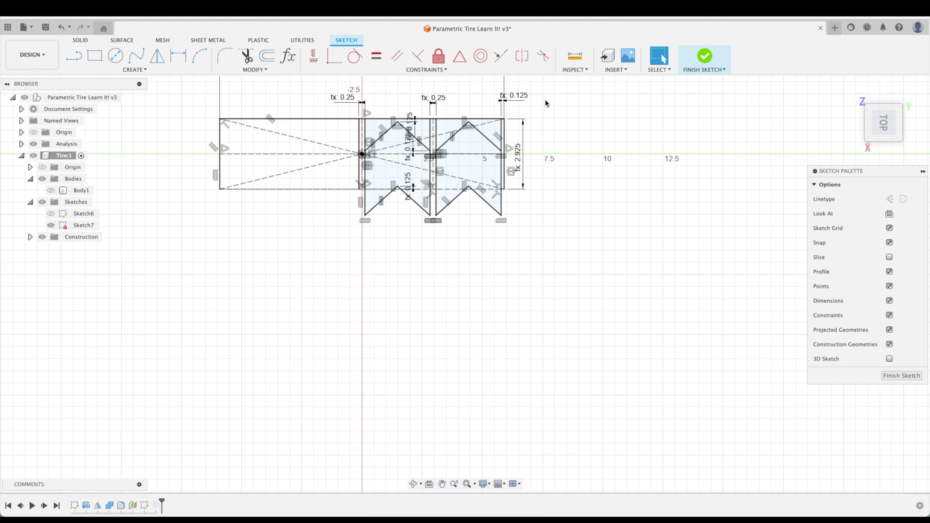
pyautogui.scroll(5, 546, 104)
pyautogui.scroll(-2, 571, 190)
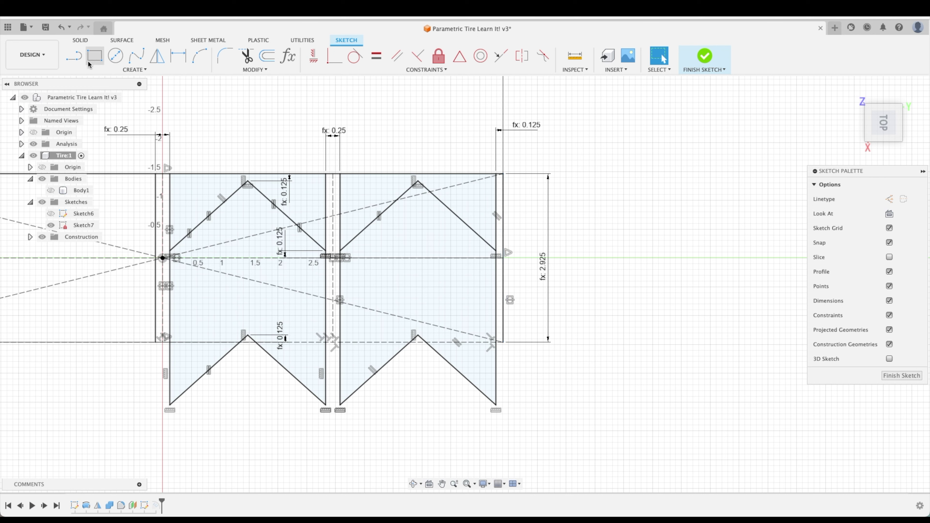
pyautogui.click(73, 58)
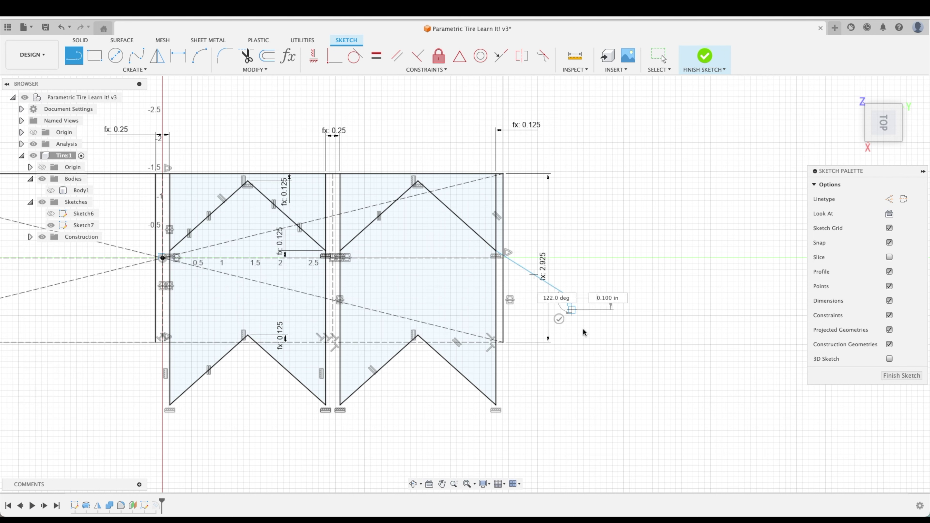
pyautogui.press('Escape')
pyautogui.rightClick(619, 422)
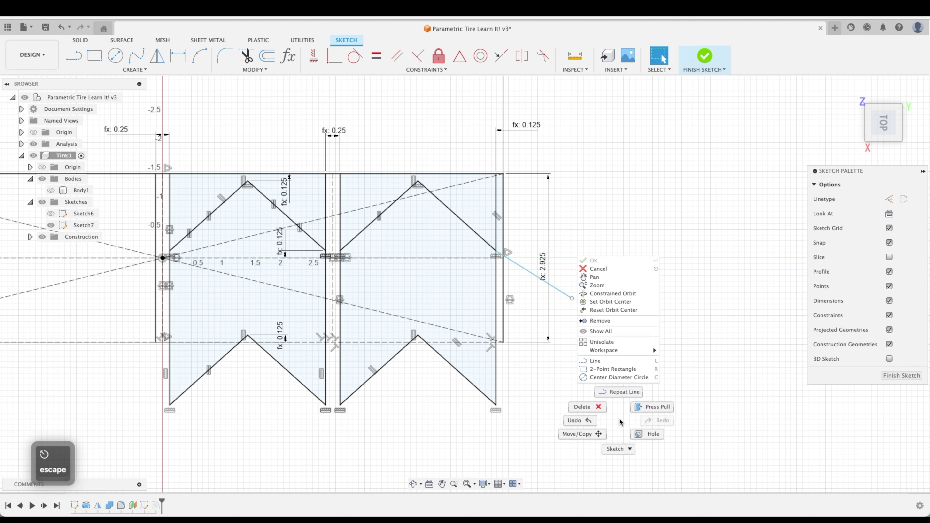
pyautogui.click(619, 391)
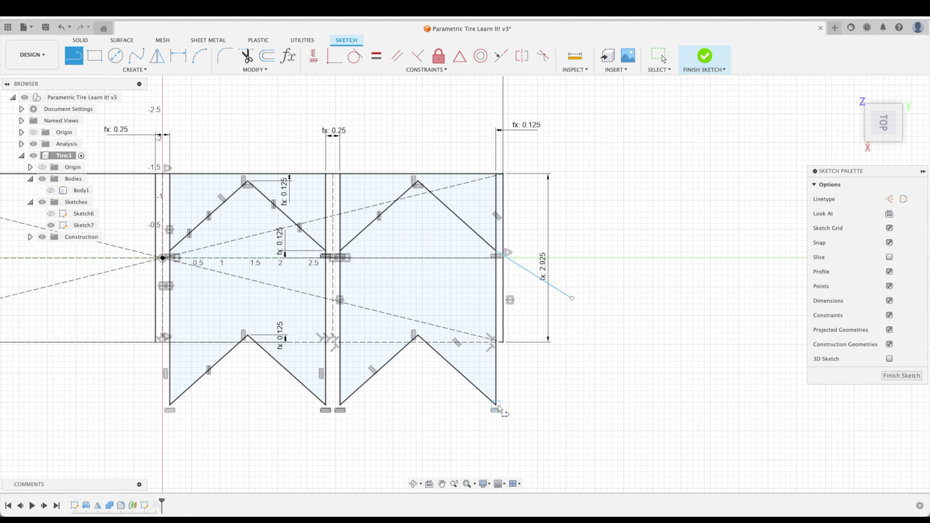
pyautogui.click(537, 469)
pyautogui.press('Escape')
# Close the line run at its start to complete the slanted four-sided profile.
pyautogui.scroll(-3, 611, 348)
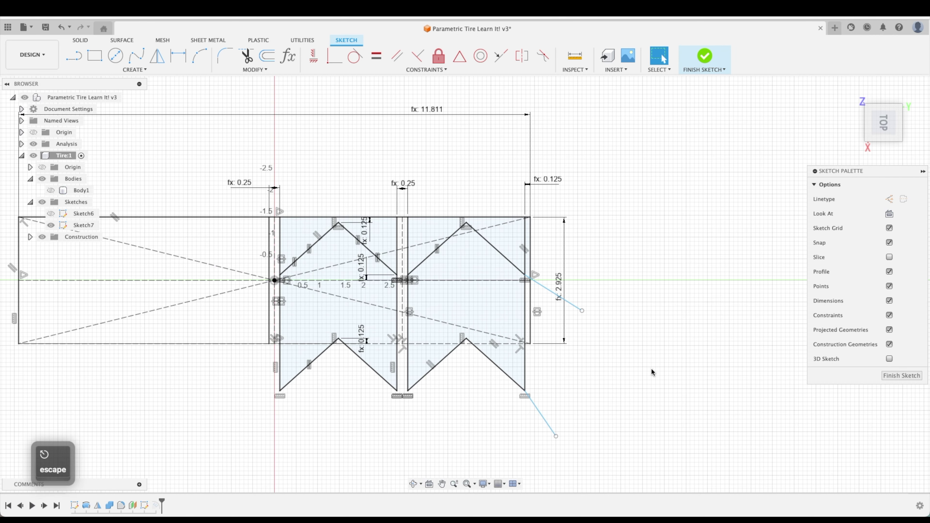
pyautogui.scroll(1, 650, 370)
pyautogui.moveTo(649, 368); pyautogui.dragTo(633, 315, button='middle')
pyautogui.press('l')
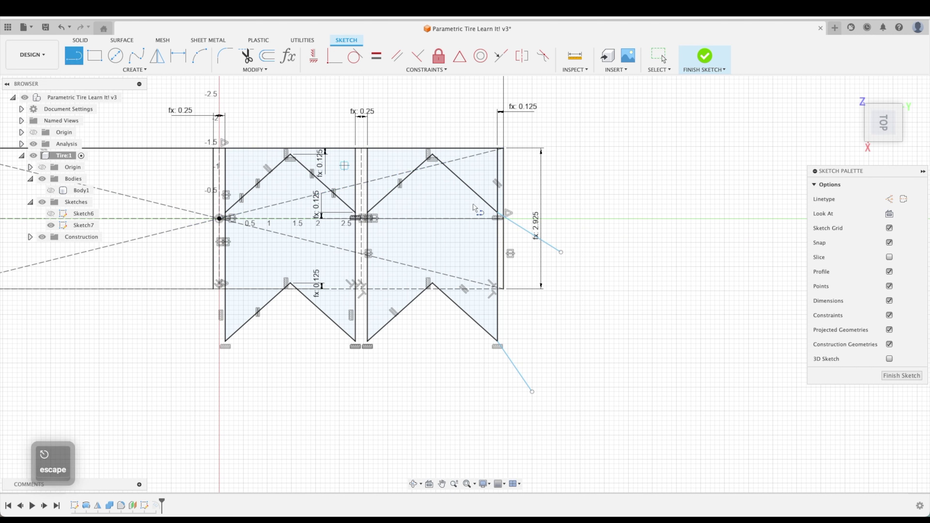
pyautogui.click(532, 391)
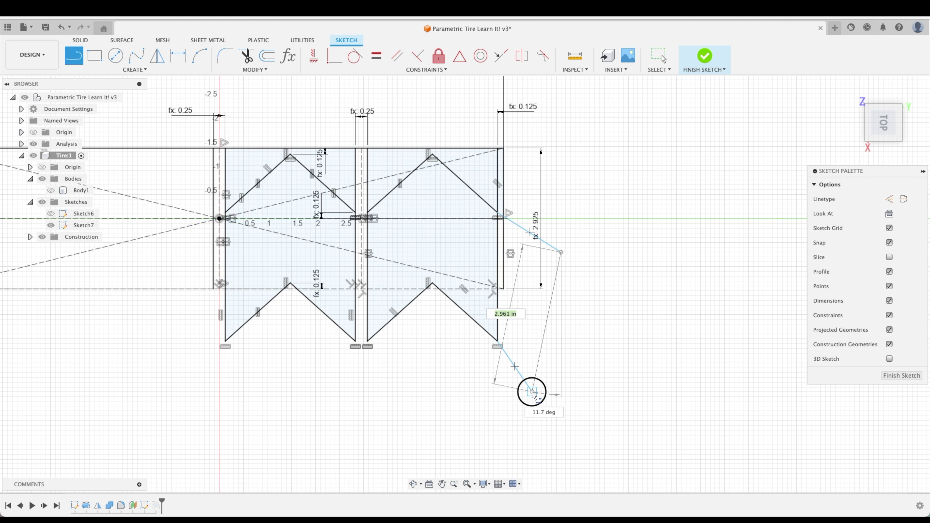
pyautogui.press('Escape')
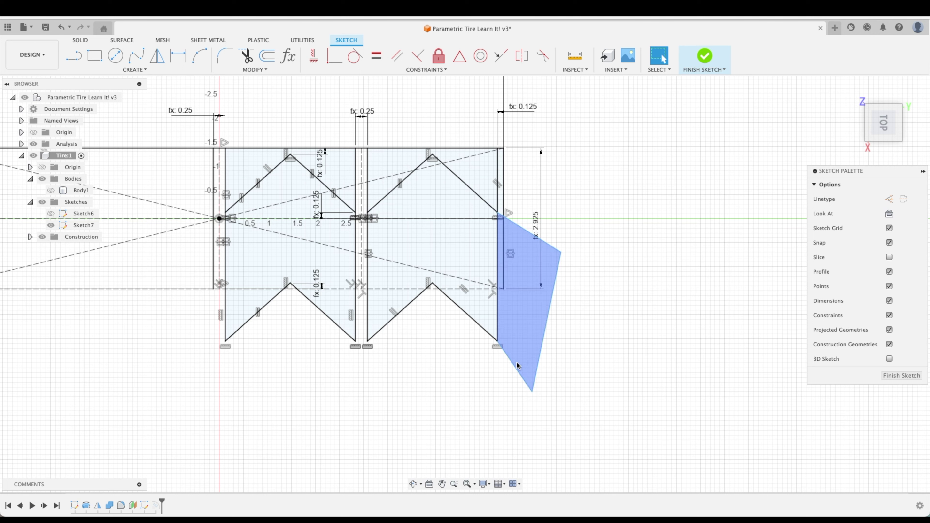
# Make the profile's upper and lower diagonals symmetric about the centre line.
pyautogui.click(500, 56)
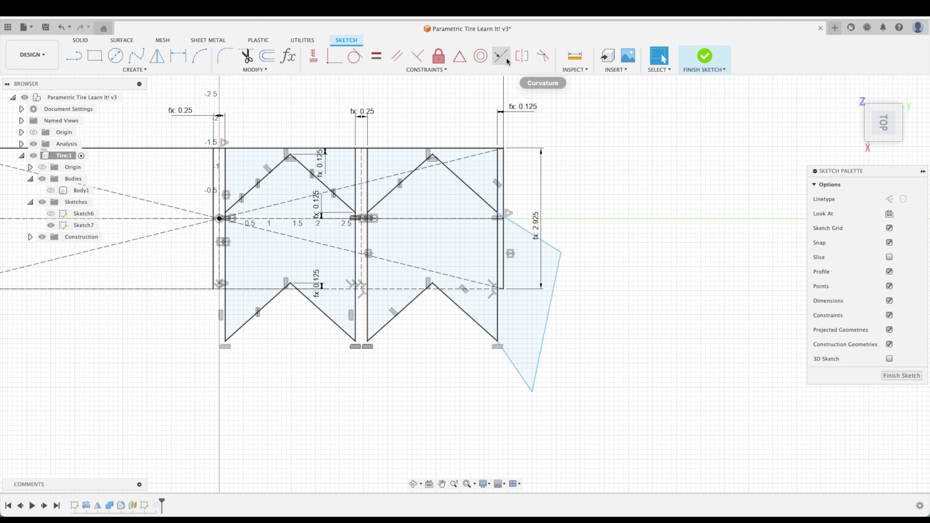
pyautogui.click(508, 367)
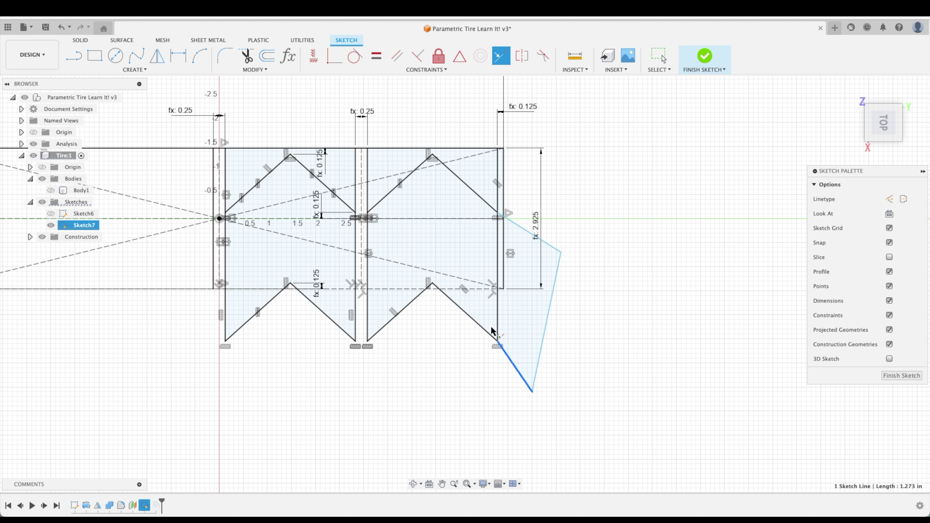
pyautogui.click(489, 333)
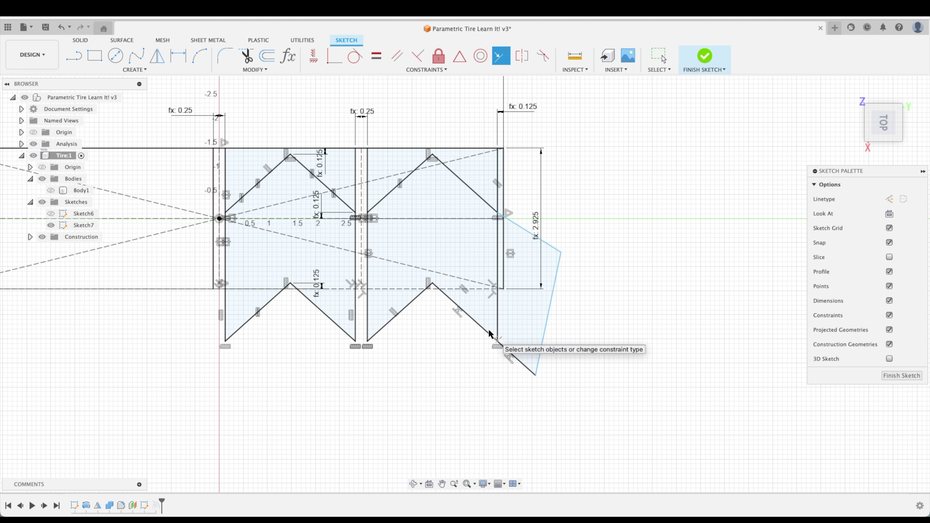
pyautogui.click(526, 231)
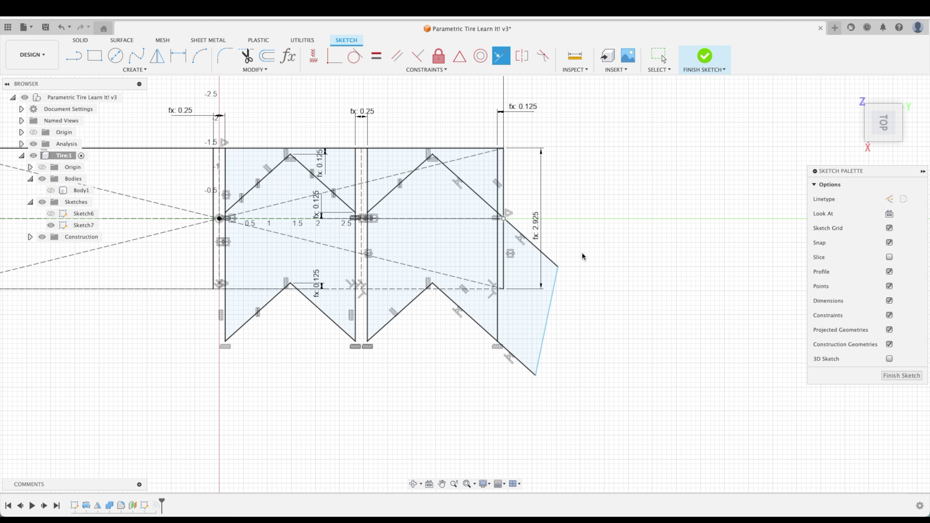
pyautogui.press('Escape')
# Make the profile's slanted outer edge vertical.
pyautogui.click(319, 63)
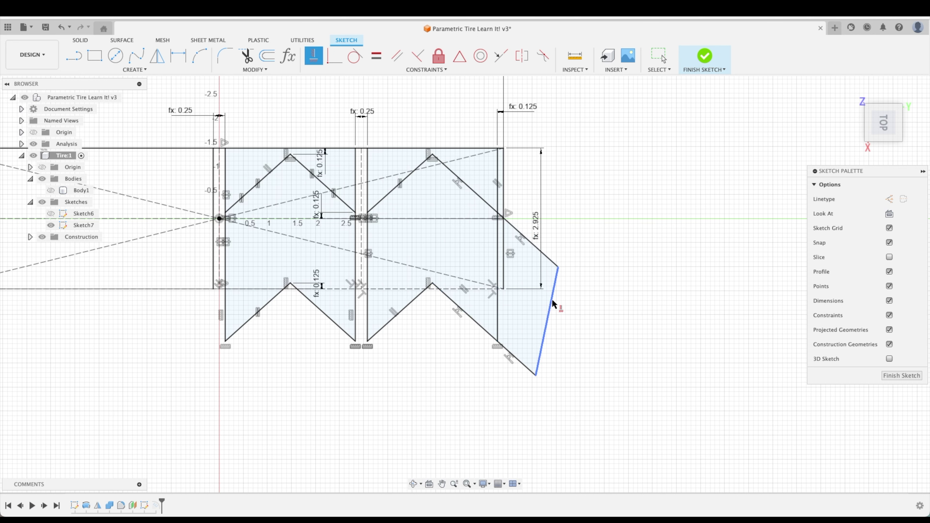
pyautogui.click(552, 308)
pyautogui.press('Escape')
pyautogui.moveTo(550, 308)
pyautogui.mouseDown()
pyautogui.moveTo(521, 293)
pyautogui.moveTo(552, 307)
pyautogui.moveTo(525, 293)
pyautogui.moveTo(536, 296)
pyautogui.mouseUp()
pyautogui.press('Escape')
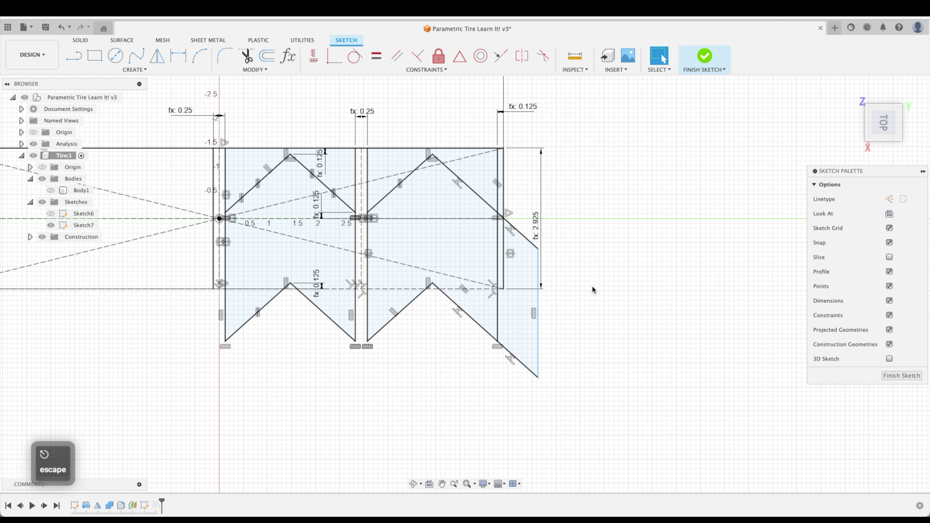
# Dimension the outer edge TreadGap*1.5 (0.375 in) from the tread block's edge and finish the sketch.
pyautogui.press('d')
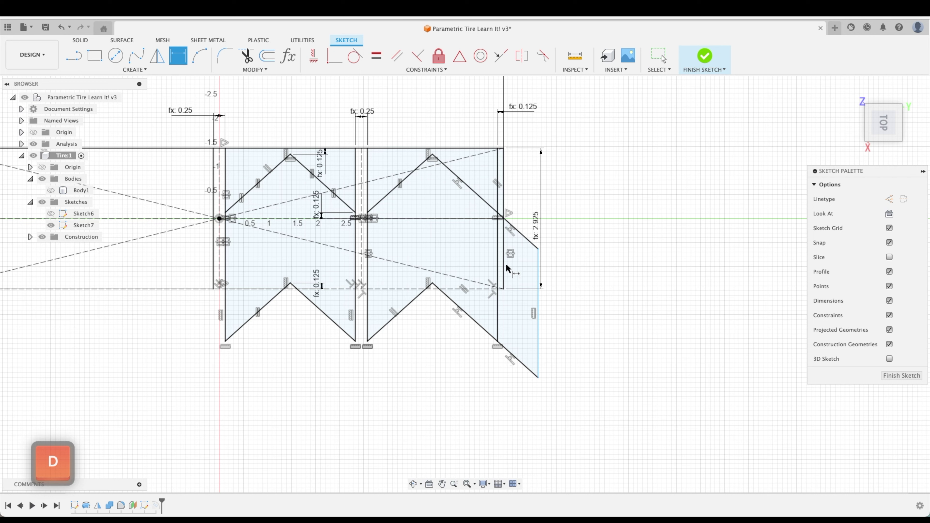
pyautogui.click(505, 268)
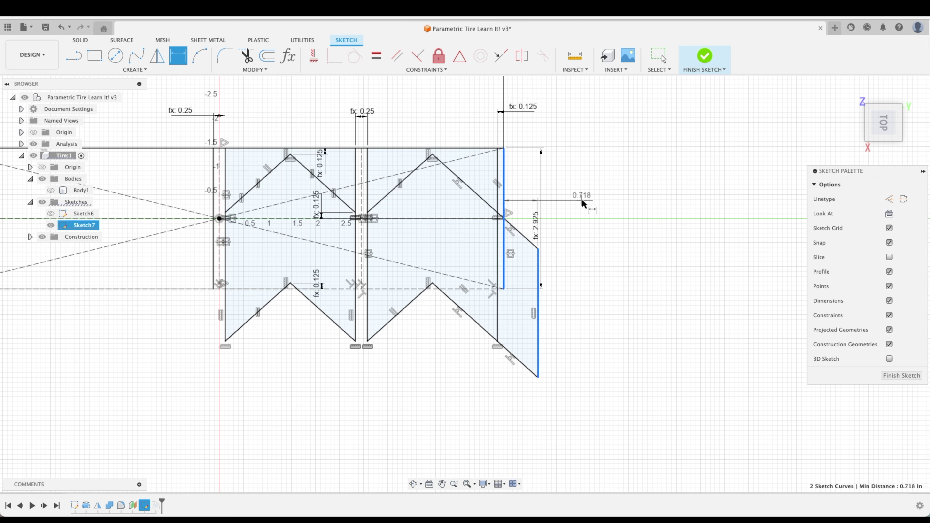
pyautogui.click(586, 179)
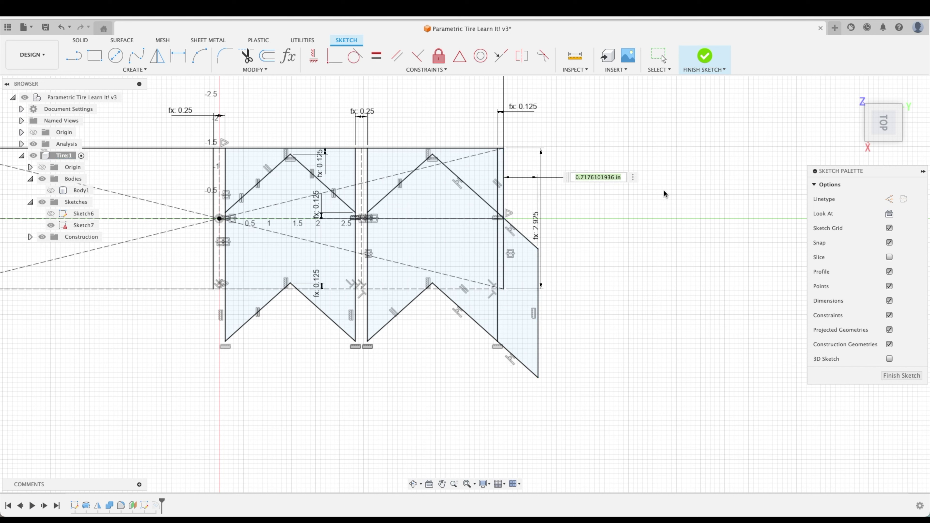
pyautogui.write('tr')
pyautogui.press('Return')
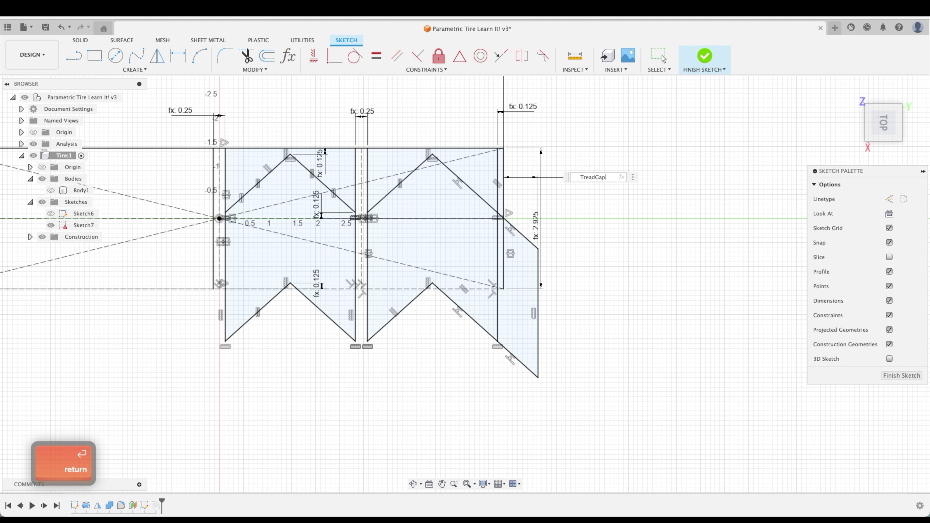
pyautogui.press('Return')
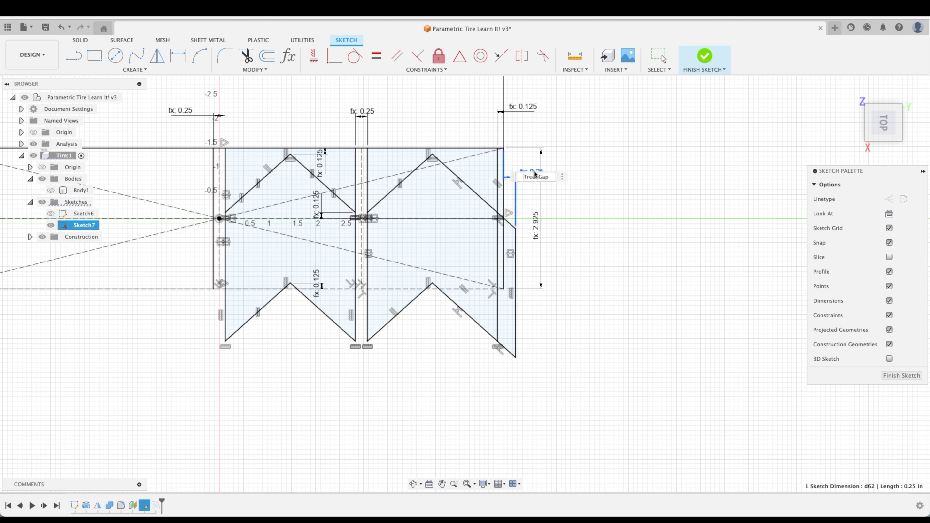
pyautogui.doubleClick(531, 173)
pyautogui.press('Right')
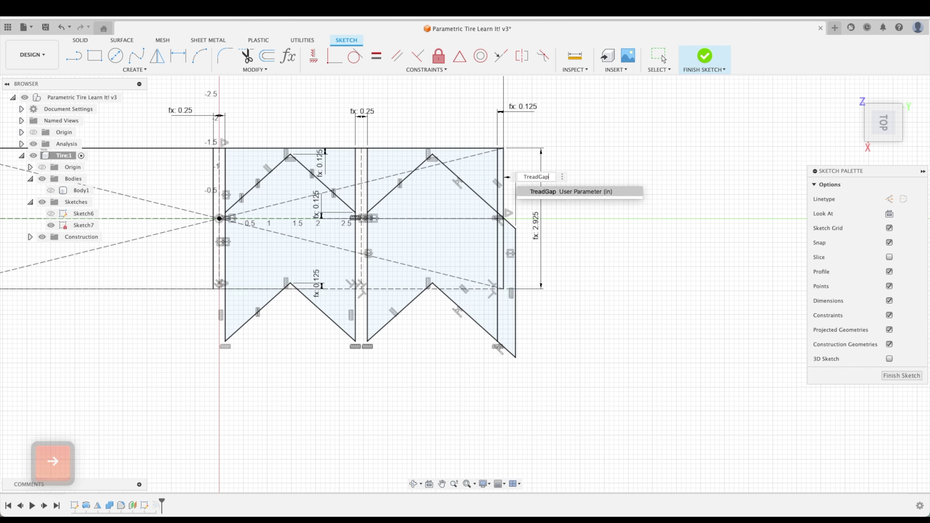
pyautogui.write('*1.5')
pyautogui.press('Return')
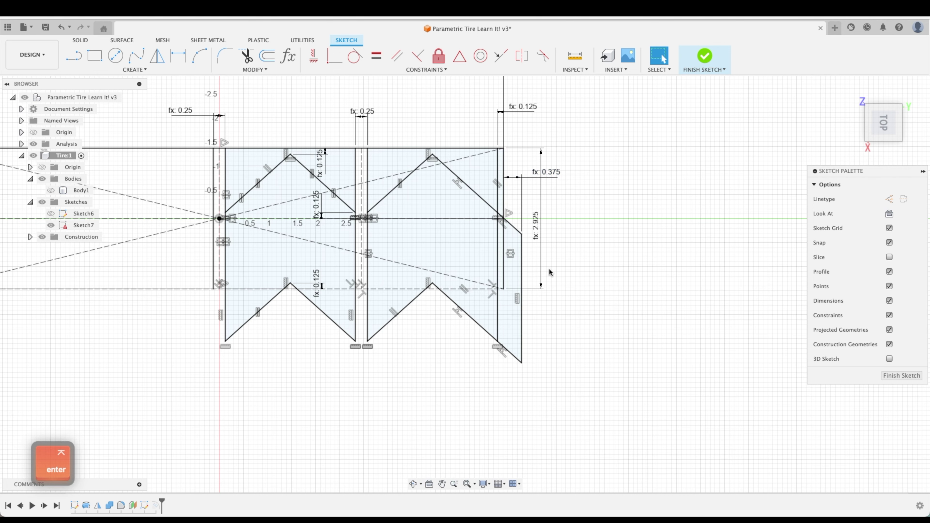
pyautogui.click(900, 376)
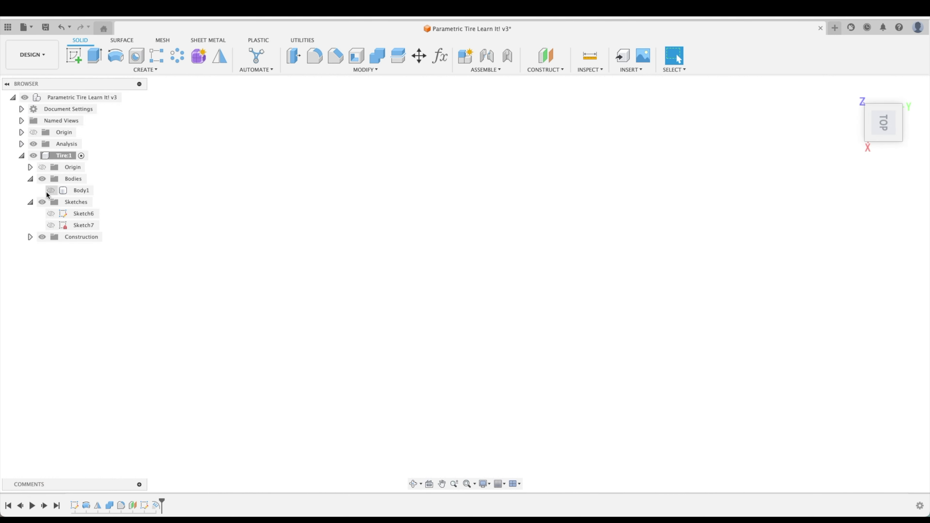
# Show the tire body and review Emboss1 without changing it.
pyautogui.click(50, 190)
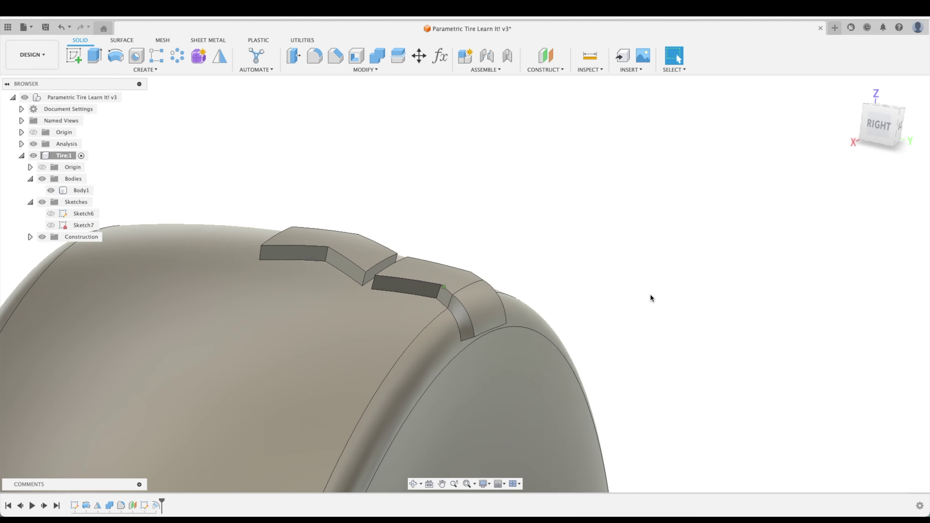
pyautogui.doubleClick(156, 506)
pyautogui.moveTo(610, 324)
pyautogui.keyDown('shift'); pyautogui.mouseDown(button='middle')
pyautogui.moveTo(519, 223)
pyautogui.moveTo(495, 214)
pyautogui.moveTo(699, 190)
pyautogui.moveTo(798, 196)
pyautogui.mouseUp(button='middle'); pyautogui.keyUp('shift')
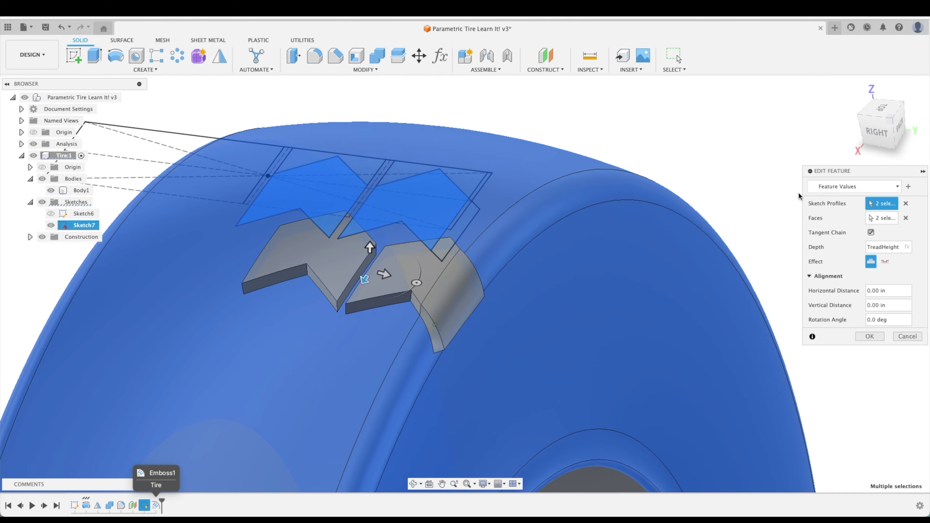
pyautogui.click(908, 336)
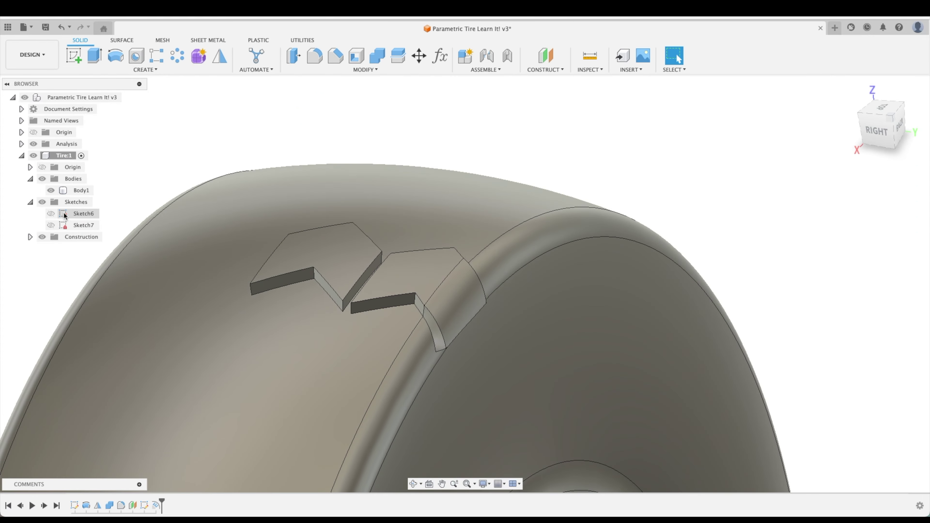
# In Sketch7, make the 2.925 in line construction geometry and finish the sketch.
pyautogui.doubleClick(68, 228)
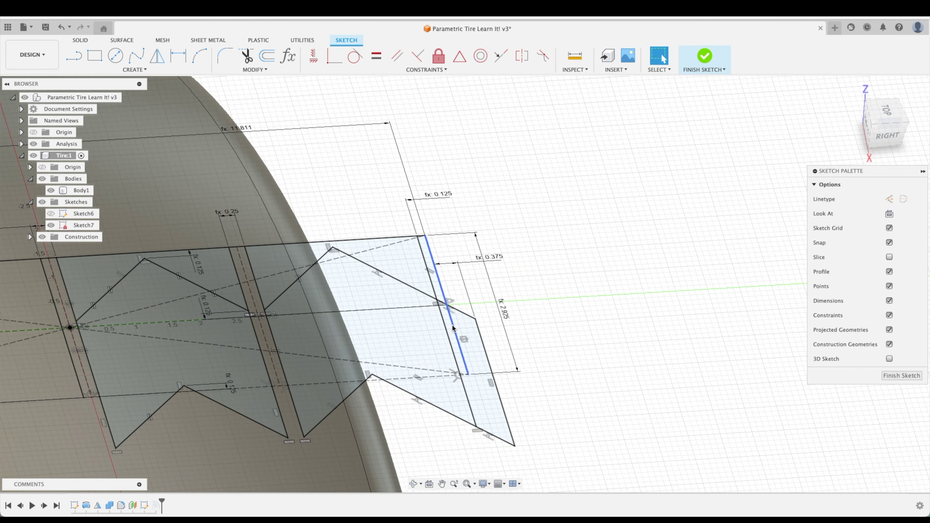
pyautogui.click(453, 326)
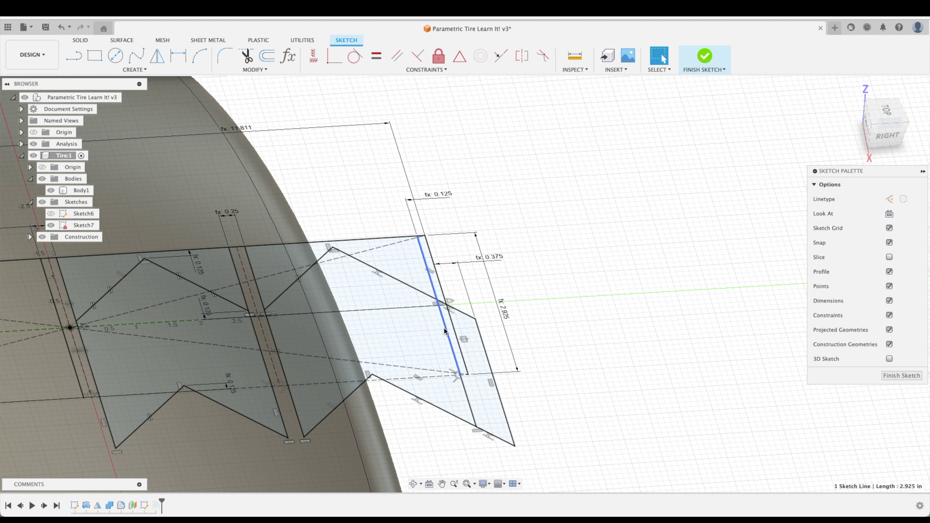
pyautogui.press('x')
pyautogui.click(566, 306)
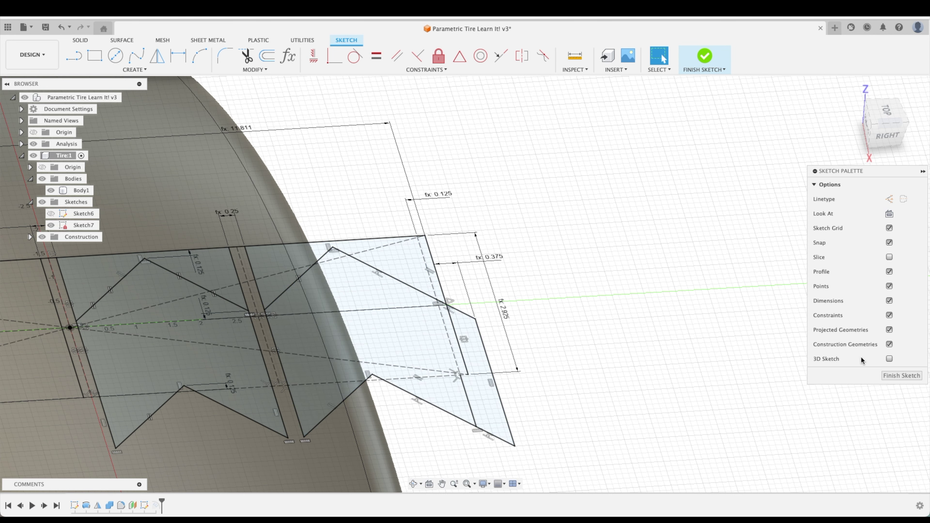
pyautogui.click(893, 375)
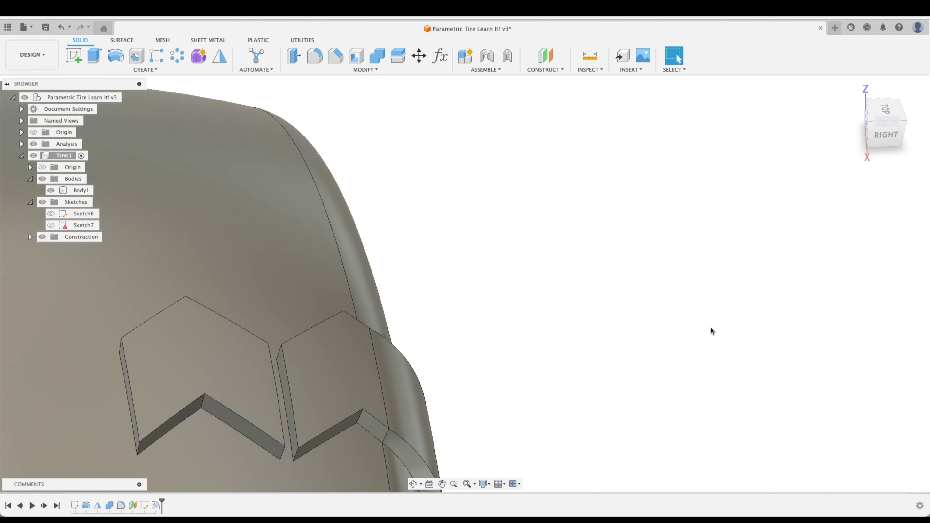
pyautogui.keyDown('shift'); pyautogui.scroll(-10, 712, 327); pyautogui.keyUp('shift')
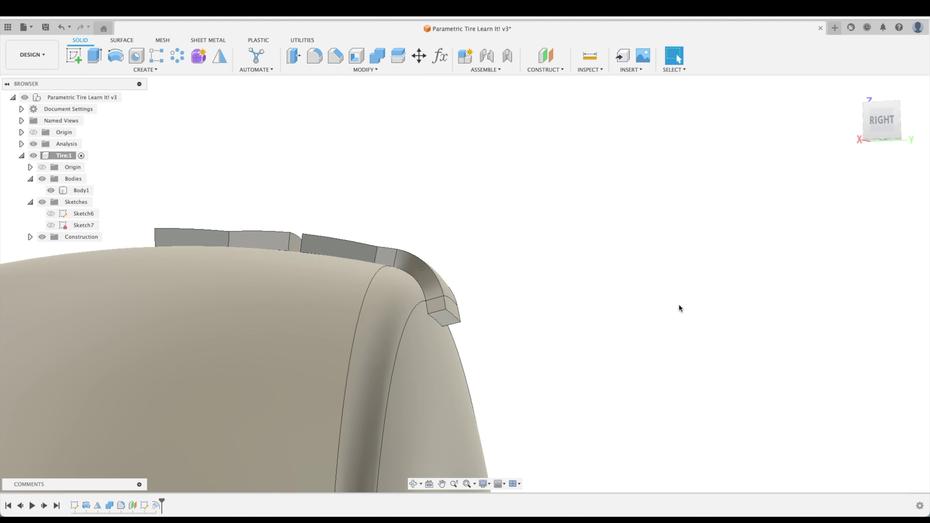
pyautogui.keyDown('shift'); pyautogui.scroll(8, 517, 257); pyautogui.keyUp('shift')
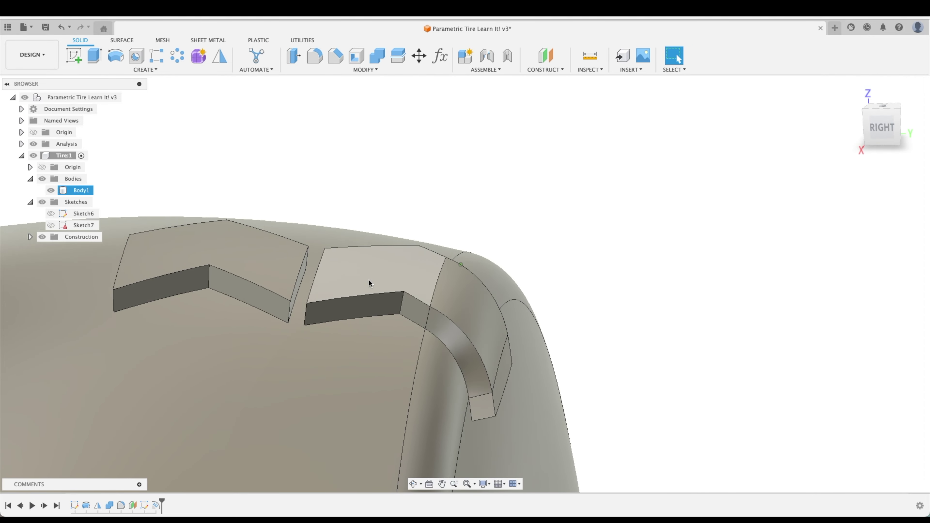
pyautogui.keyDown('shift'); pyautogui.moveTo(411, 282); pyautogui.dragTo(408, 246, button='middle'); pyautogui.keyUp('shift')
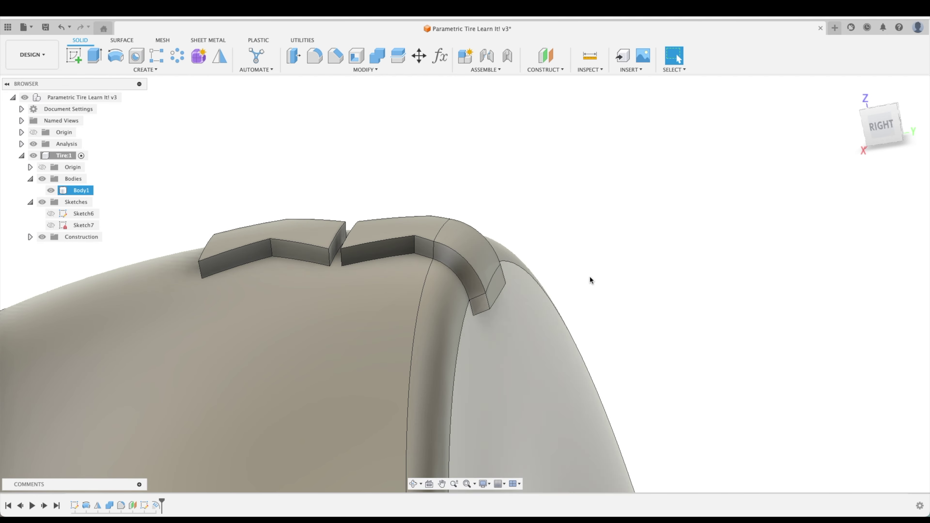
pyautogui.keyDown('shift'); pyautogui.moveTo(636, 237); pyautogui.dragTo(429, 238, button='middle'); pyautogui.keyUp('shift')
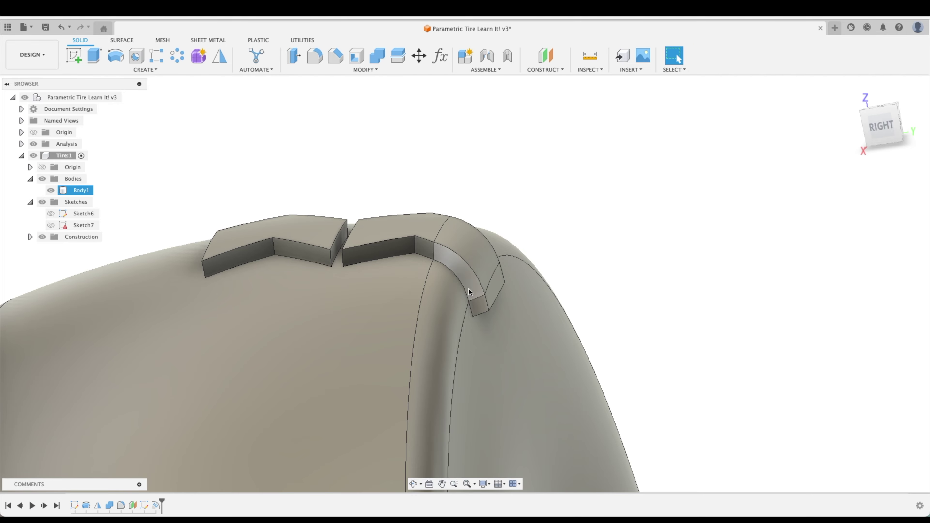
pyautogui.keyDown('shift'); pyautogui.moveTo(475, 293); pyautogui.dragTo(779, 162, button='middle'); pyautogui.keyUp('shift')
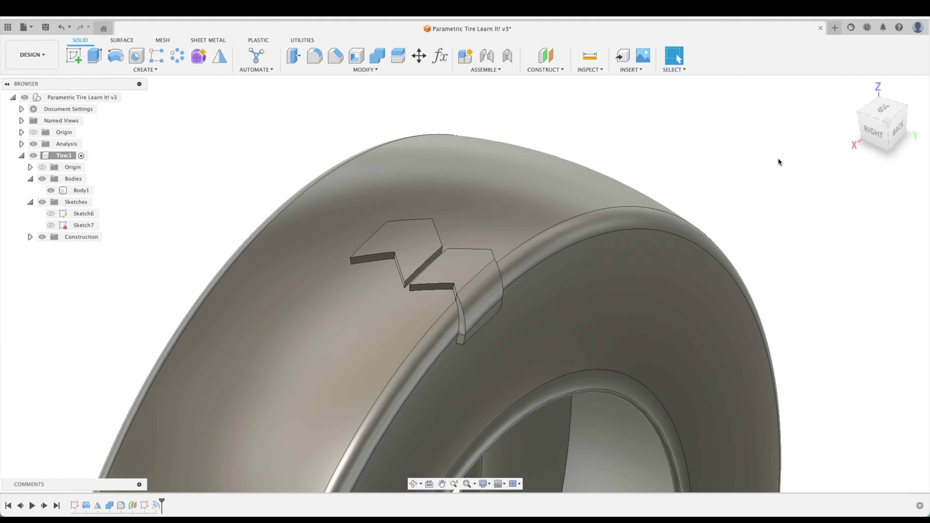
pyautogui.scroll(-5, 779, 162)
pyautogui.click(852, 89)
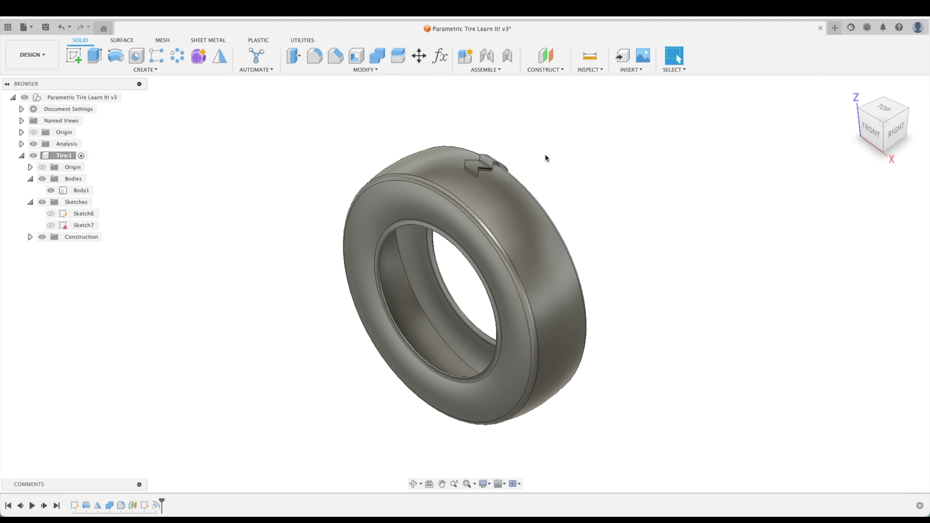
pyautogui.click(430, 208)
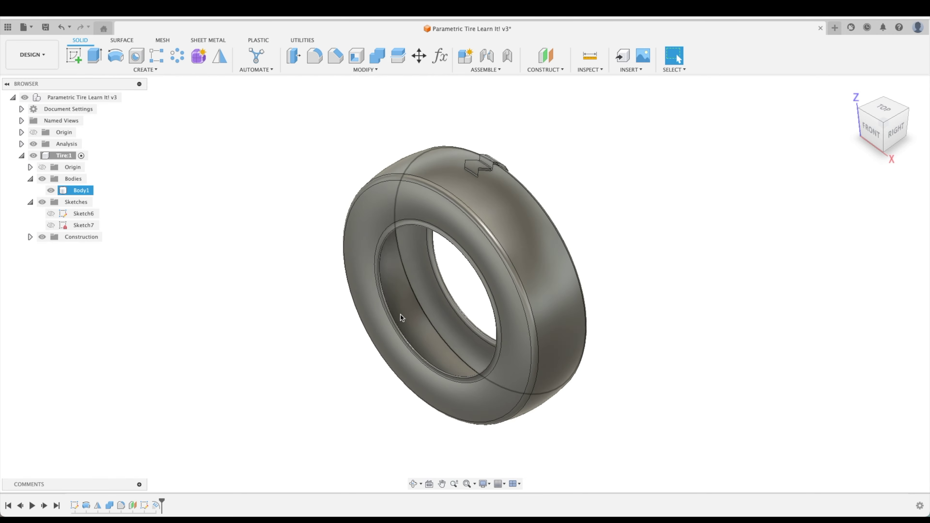
pyautogui.click(661, 180)
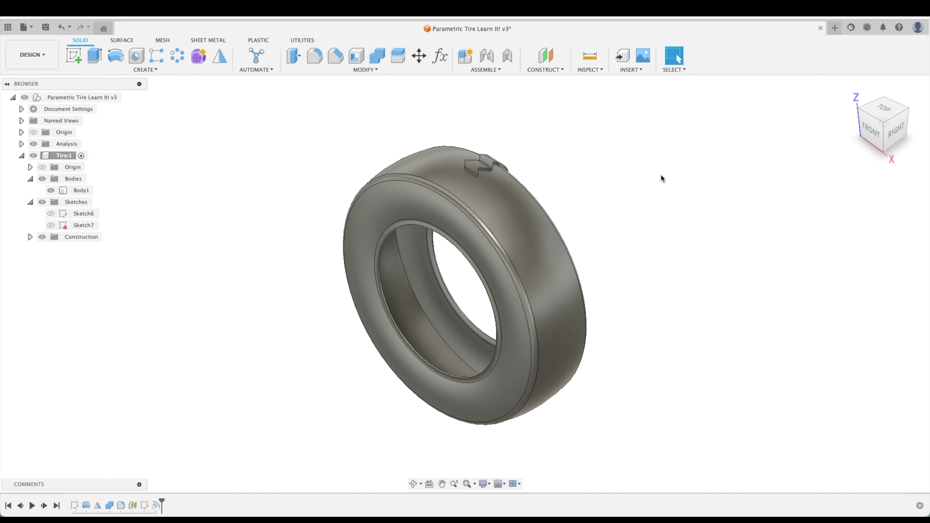
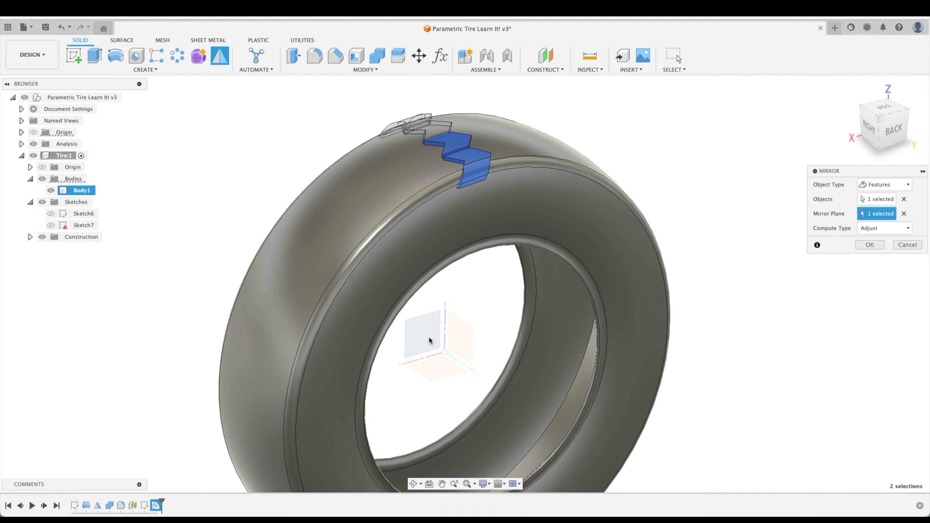
# Confirm the mirror of the chevron tread features and orbit to inspect both tread halves.
pyautogui.click(870, 244)
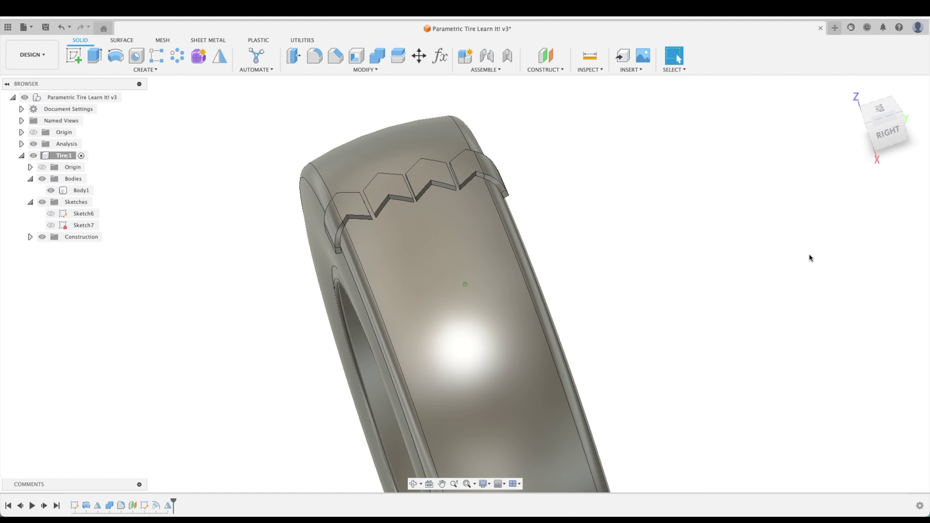
pyautogui.keyDown('shift'); pyautogui.moveTo(809, 255); pyautogui.dragTo(431, 150, button='middle'); pyautogui.keyUp('shift')
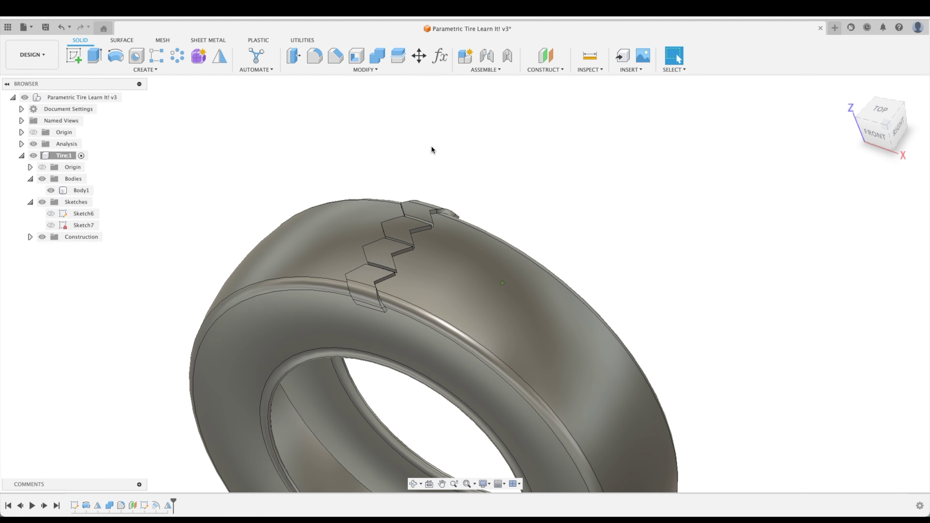
# Start a circular pattern of both chevron tread features around the tire's central axis.
pyautogui.click(176, 59)
pyautogui.click(876, 201)
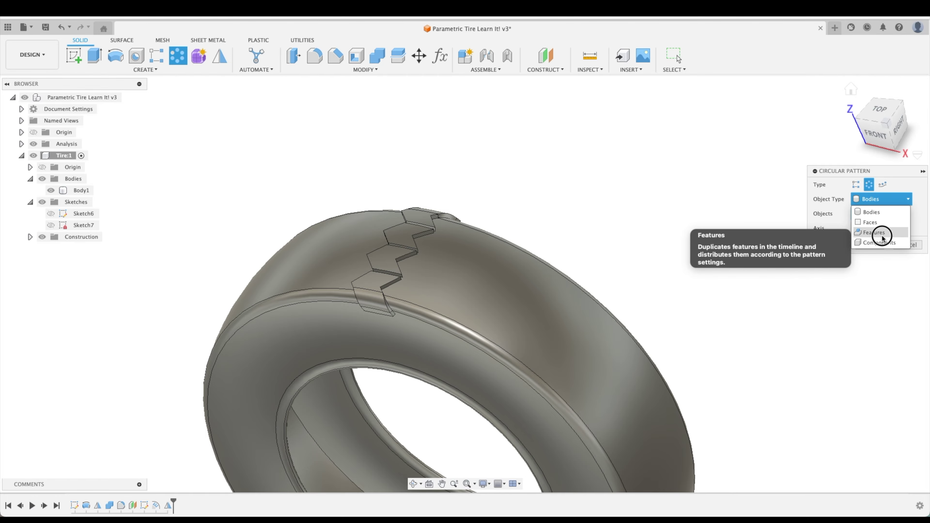
pyautogui.click(873, 232)
pyautogui.click(418, 217)
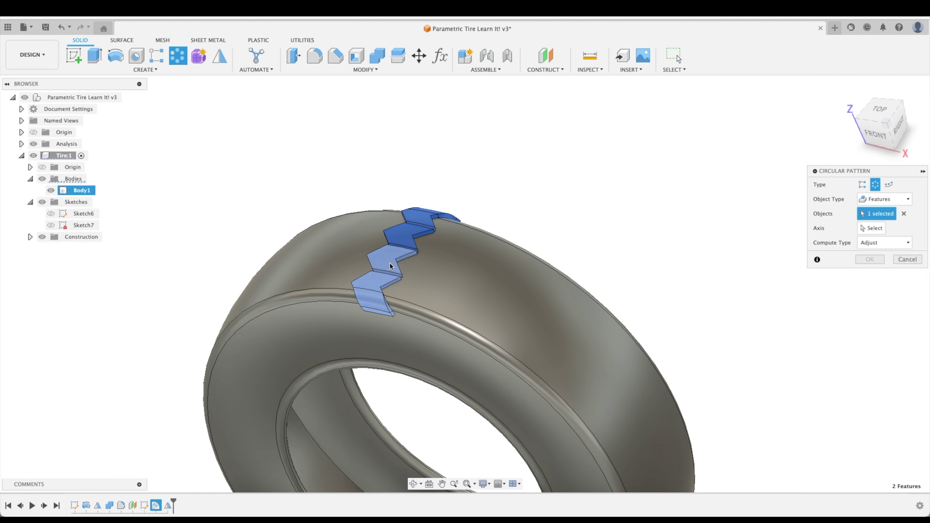
pyautogui.click(390, 266)
pyautogui.click(874, 228)
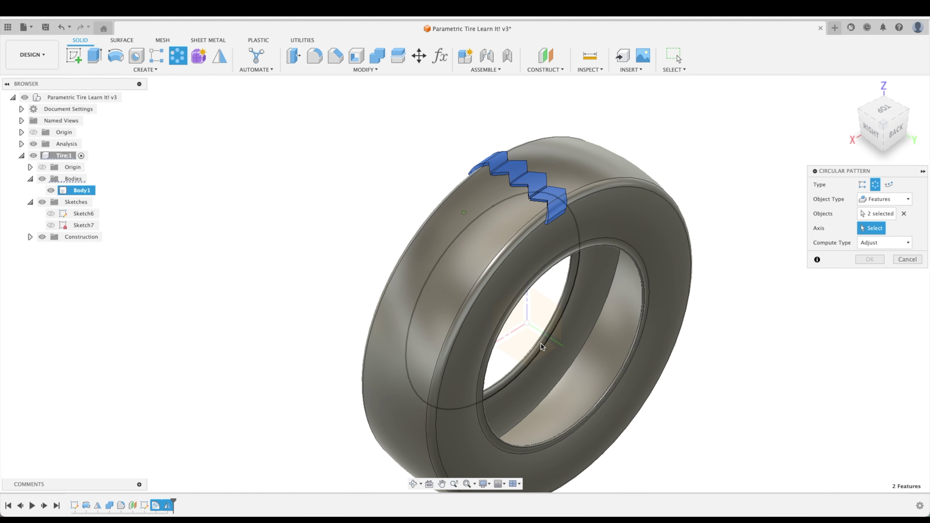
pyautogui.click(550, 338)
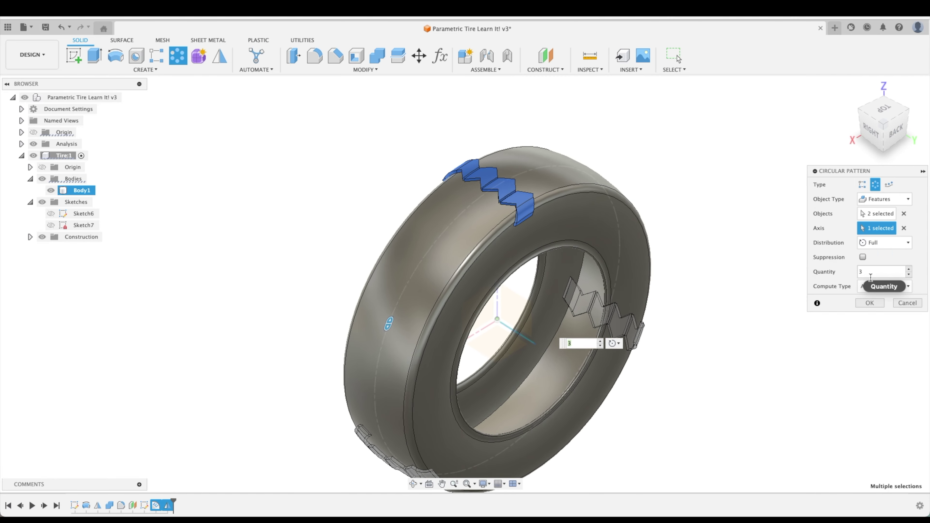
# Set the pattern quantity to TreadPatternNu, confirm, and view the tread from above.
pyautogui.click(872, 274)
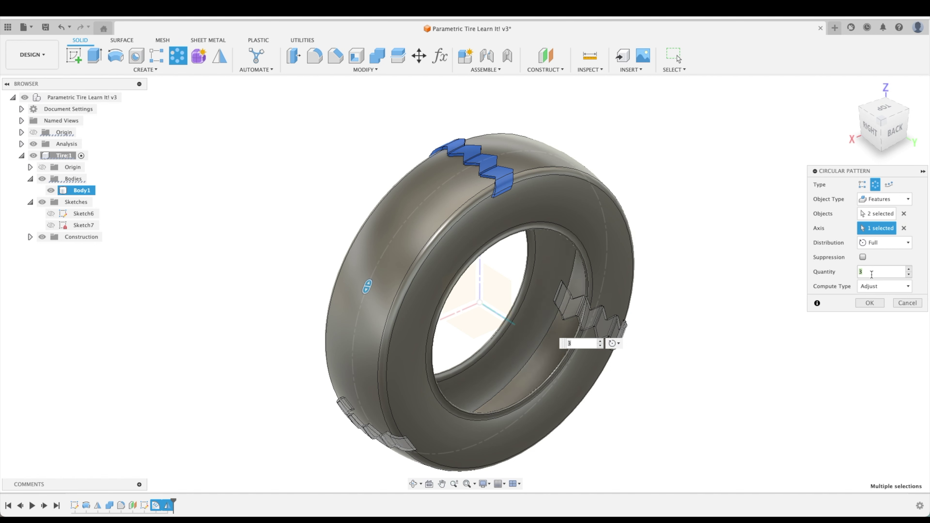
pyautogui.write('nu')
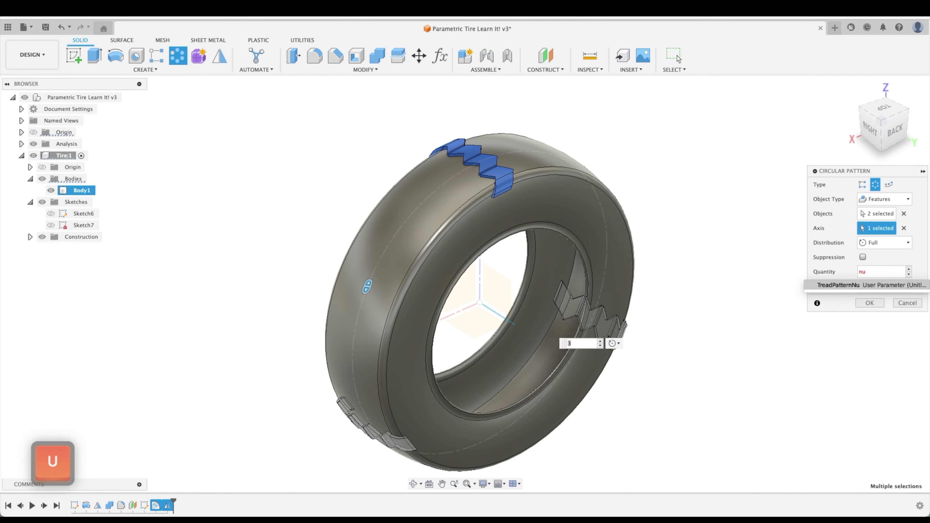
pyautogui.press('Return')
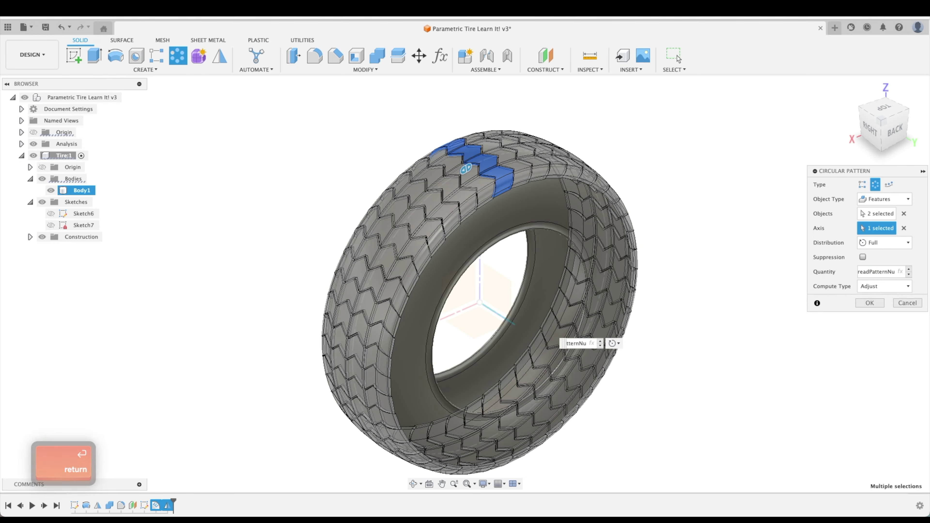
pyautogui.scroll(2, 449, 281)
pyautogui.keyDown('shift'); pyautogui.moveTo(449, 281); pyautogui.dragTo(454, 298, button='middle'); pyautogui.keyUp('shift')
pyautogui.press('Return')
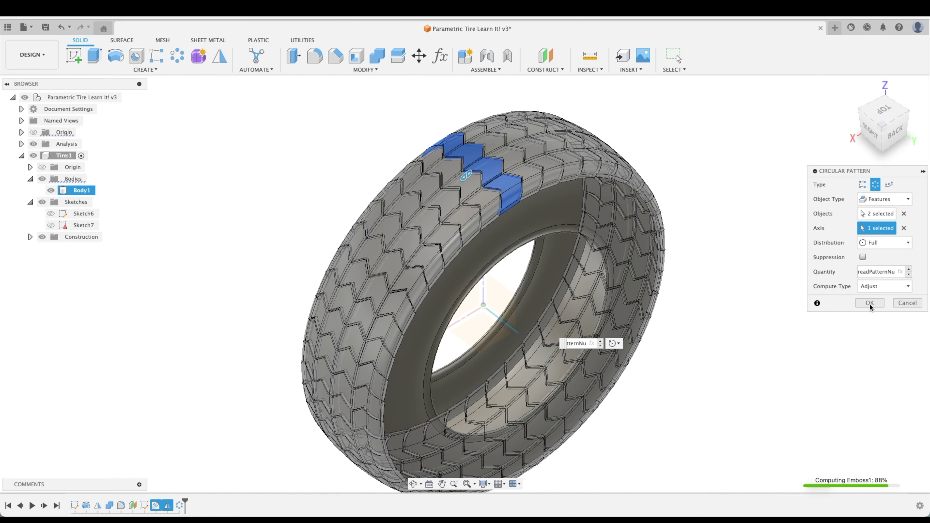
pyautogui.click(870, 303)
pyautogui.keyDown('shift'); pyautogui.moveTo(870, 304); pyautogui.dragTo(856, 298, button='middle'); pyautogui.keyUp('shift')
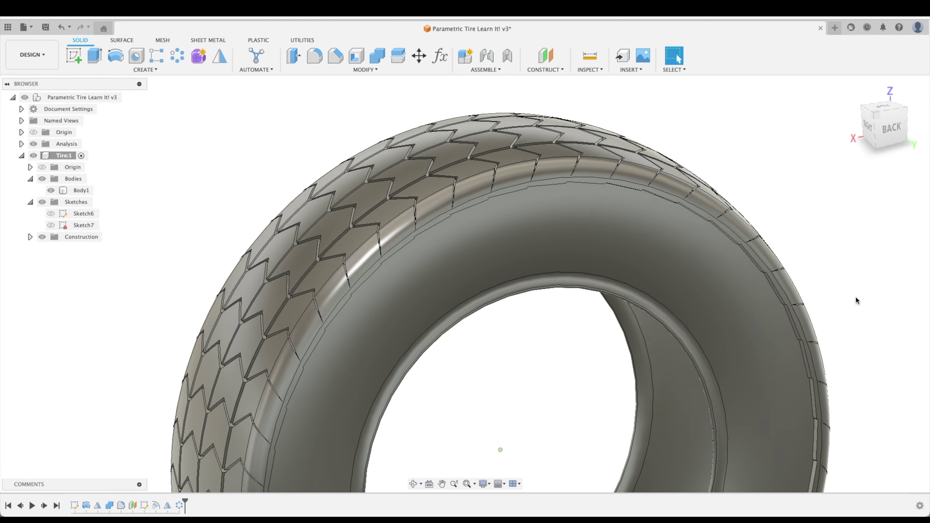
pyautogui.scroll(8, 855, 245)
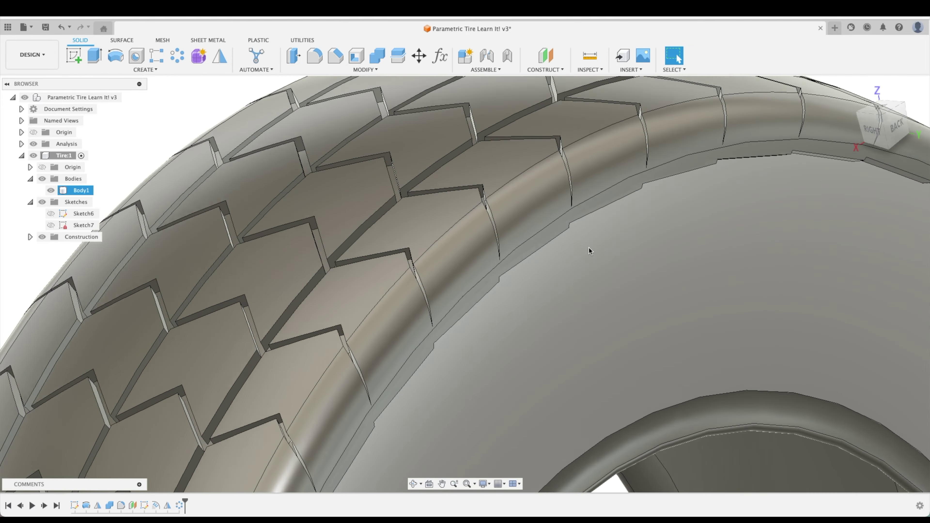
pyautogui.keyDown('shift'); pyautogui.moveTo(589, 247); pyautogui.dragTo(508, 238, button='middle'); pyautogui.keyUp('shift')
pyautogui.keyDown('shift'); pyautogui.moveTo(369, 236); pyautogui.dragTo(410, 235, button='middle'); pyautogui.keyUp('shift')
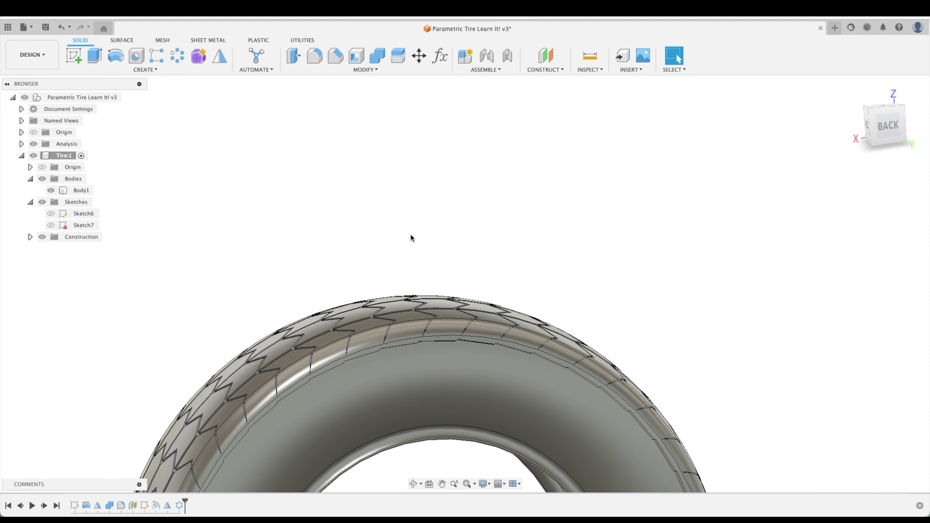
pyautogui.keyDown('shift'); pyautogui.moveTo(533, 245); pyautogui.dragTo(433, 242, button='middle'); pyautogui.keyUp('shift')
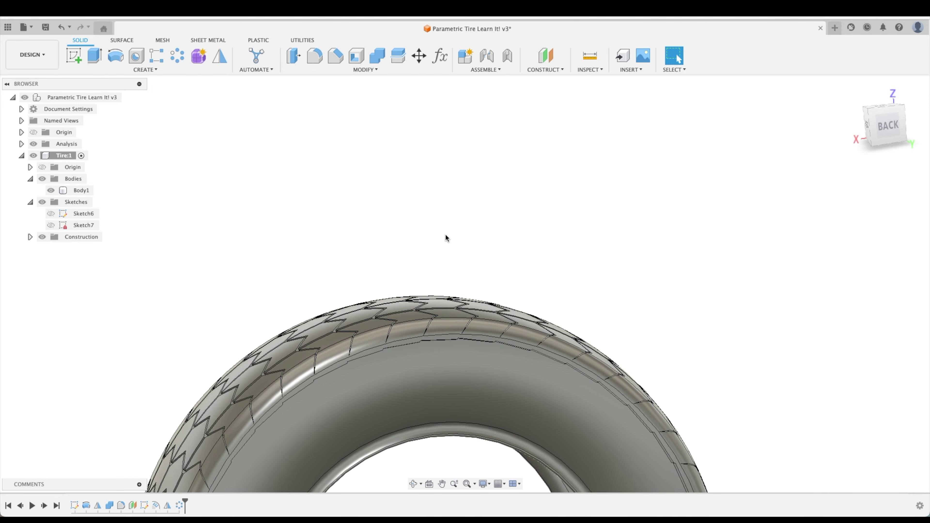
pyautogui.keyDown('shift'); pyautogui.moveTo(427, 274); pyautogui.dragTo(771, 227, button='middle'); pyautogui.keyUp('shift')
pyautogui.keyDown('shift'); pyautogui.hscroll(10, 771, 227); pyautogui.keyUp('shift')
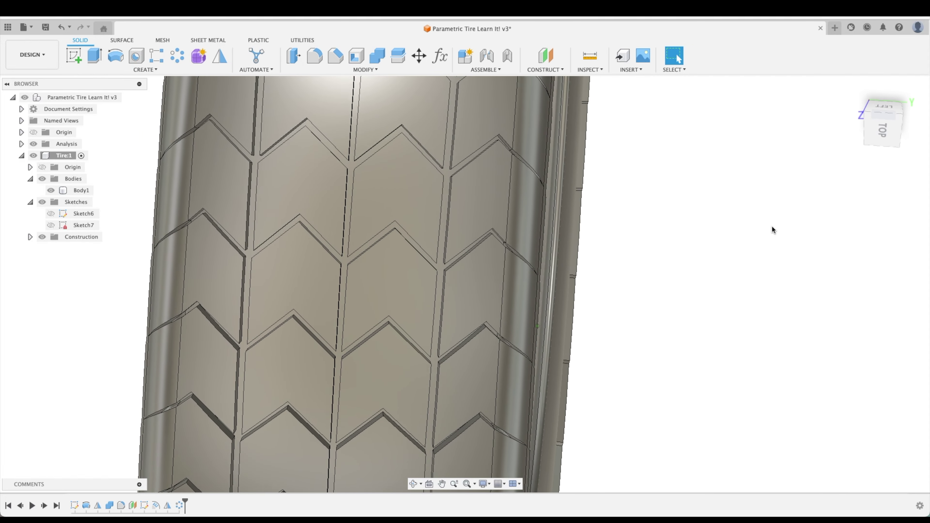
pyautogui.keyDown('shift'); pyautogui.scroll(-10, 771, 226); pyautogui.keyUp('shift')
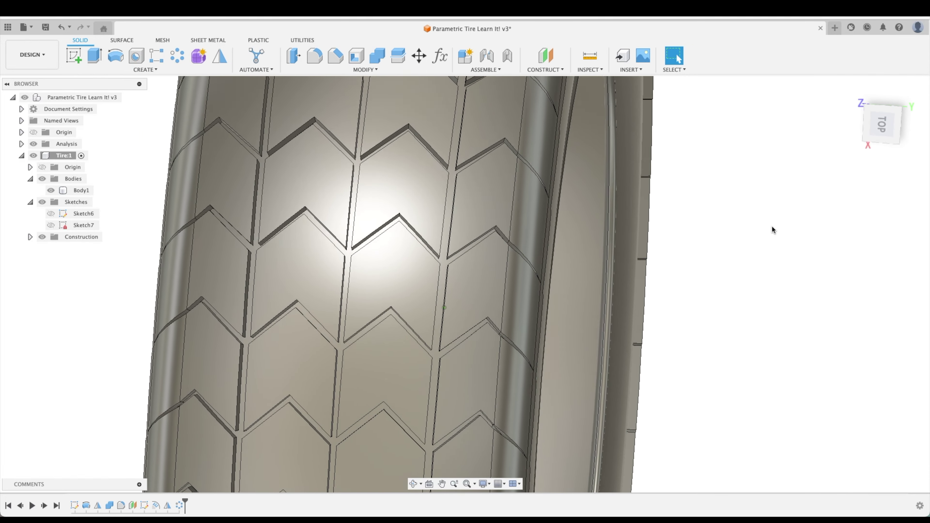
pyautogui.keyDown('shift'); pyautogui.scroll(-8, 771, 226); pyautogui.keyUp('shift')
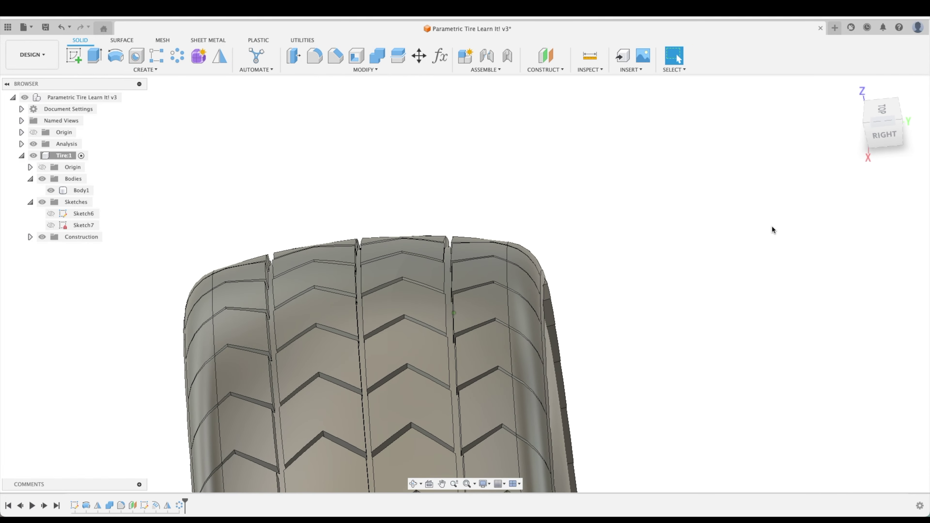
pyautogui.keyDown('shift'); pyautogui.hscroll(10, 771, 227); pyautogui.keyUp('shift')
pyautogui.scroll(-5, 754, 216)
pyautogui.keyDown('shift'); pyautogui.scroll(-5, 736, 205); pyautogui.keyUp('shift')
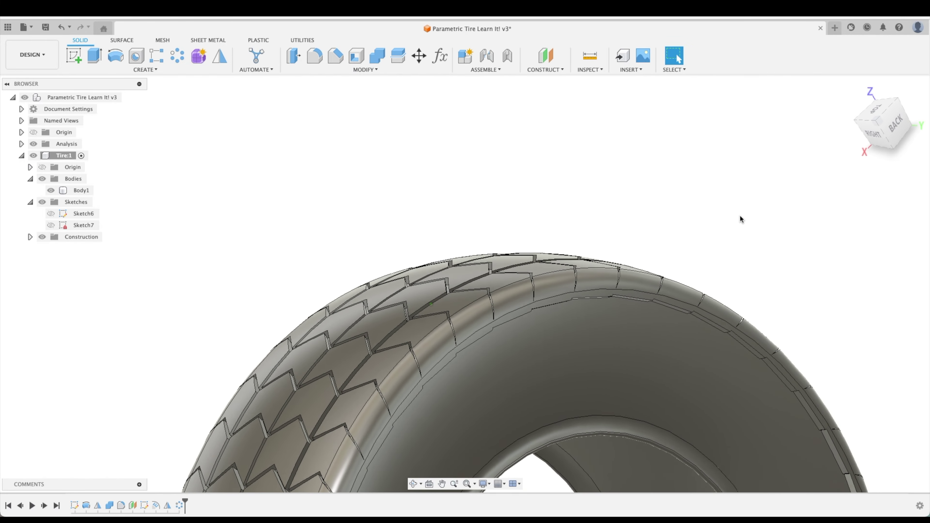
pyautogui.keyDown('shift'); pyautogui.hscroll(-5, 740, 216); pyautogui.keyUp('shift')
pyautogui.scroll(5, 635, 257)
pyautogui.scroll(3, 636, 271)
pyautogui.keyDown('shift'); pyautogui.hscroll(-4, 601, 296); pyautogui.keyUp('shift')
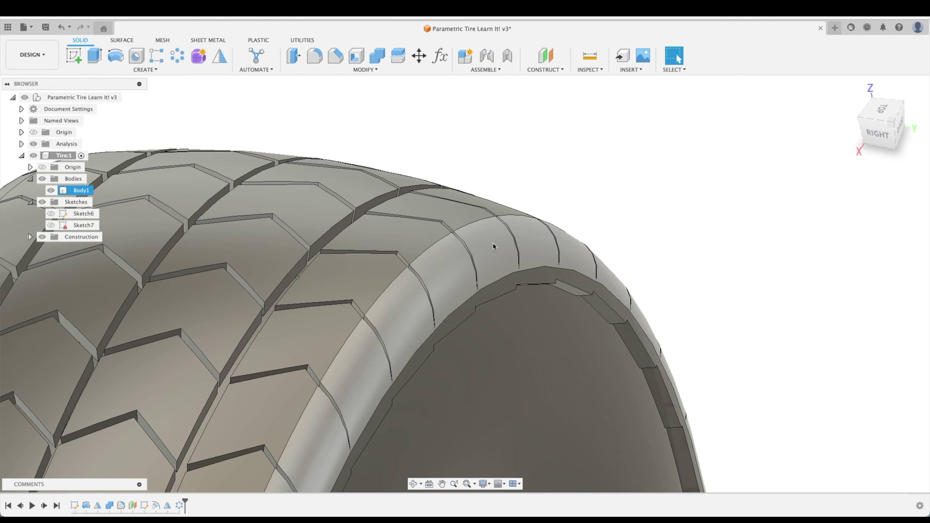
pyautogui.keyDown('shift'); pyautogui.hscroll(-3, 516, 234); pyautogui.keyUp('shift')
pyautogui.scroll(-3, 520, 247)
pyautogui.keyDown('shift'); pyautogui.scroll(4, 629, 210); pyautogui.keyUp('shift')
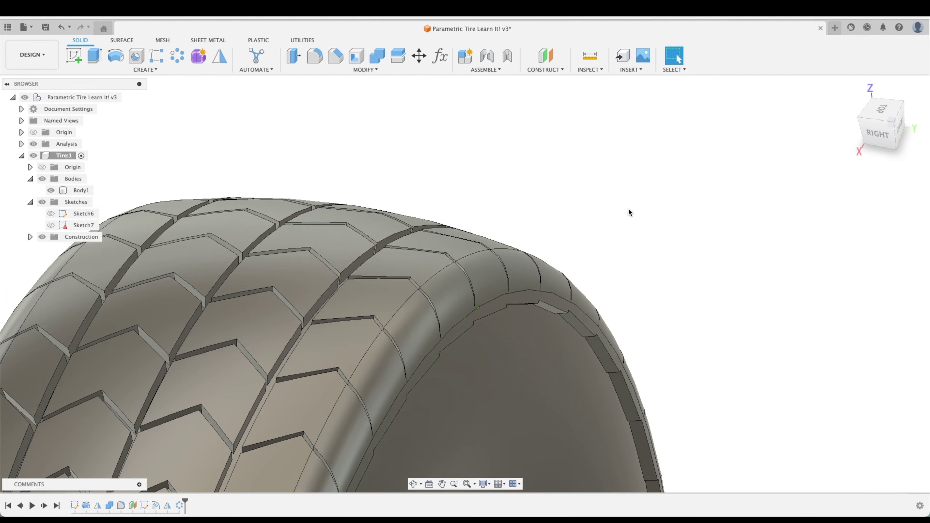
pyautogui.scroll(-3, 443, 188)
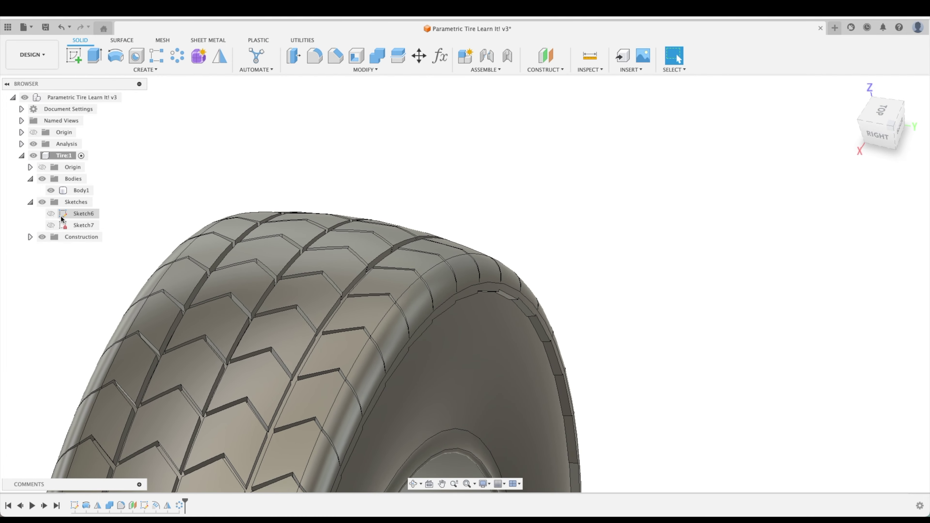
# Edit Sketch6 and draw a 3-point arc at the tread shoulder corner.
pyautogui.doubleClick(63, 216)
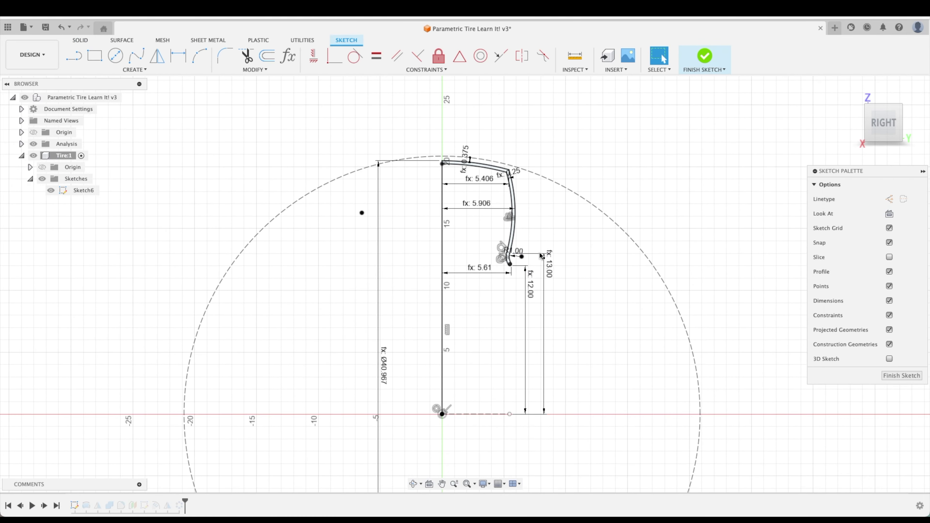
pyautogui.scroll(5, 505, 151)
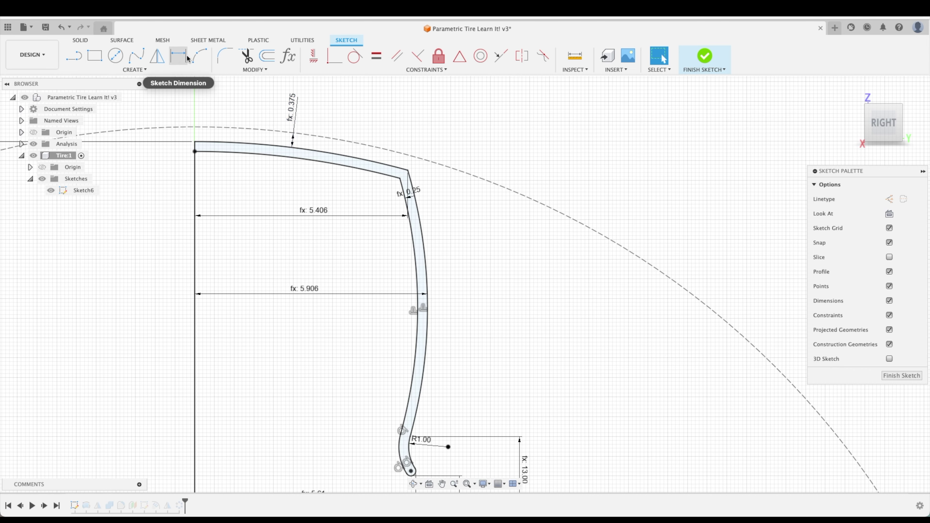
pyautogui.click(204, 58)
pyautogui.scroll(5, 373, 121)
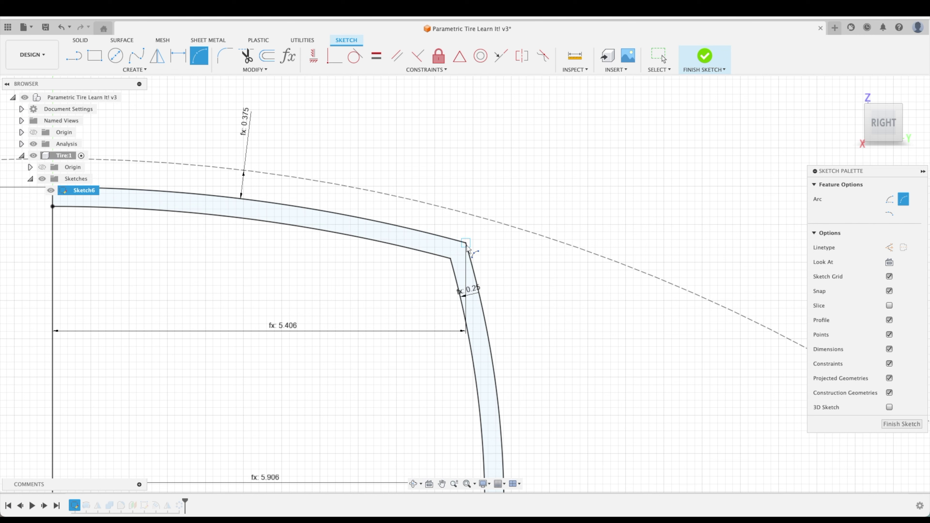
pyautogui.click(460, 222)
pyautogui.press('Escape')
pyautogui.scroll(2, 472, 187)
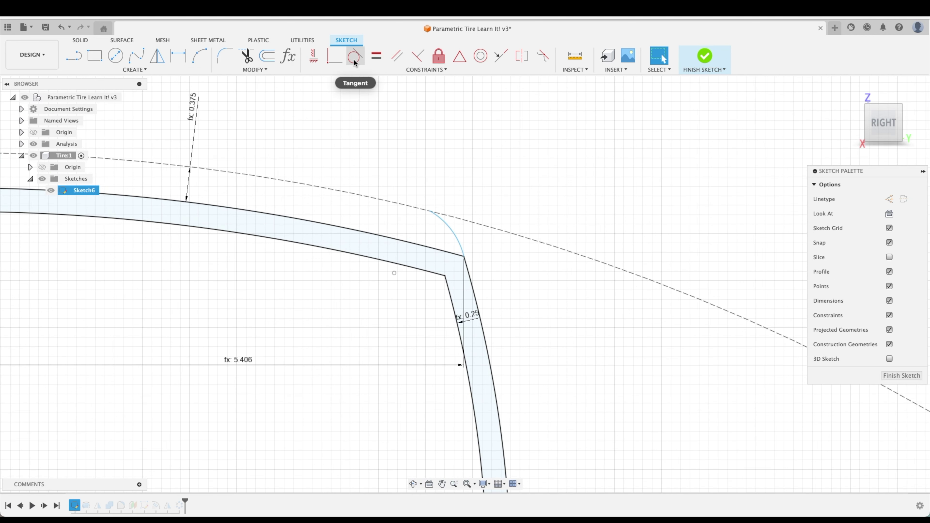
# Constrain the shoulder arc tangent to the dashed outer tread curve.
pyautogui.click(416, 206)
pyautogui.click(466, 252)
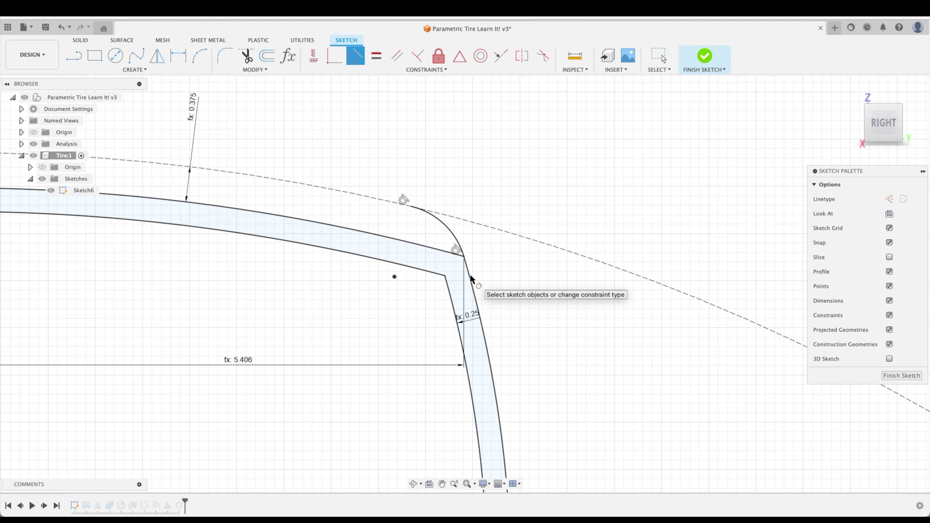
pyautogui.press('Escape')
pyautogui.scroll(-3, 462, 255)
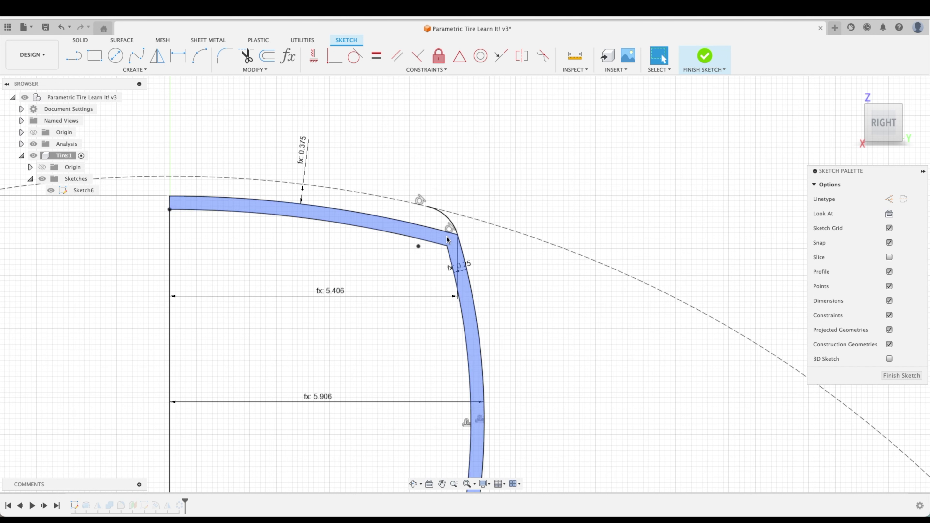
# Dimension the shoulder circle to radius 3, finish Sketch6 and show it over the tire.
pyautogui.press('Escape')
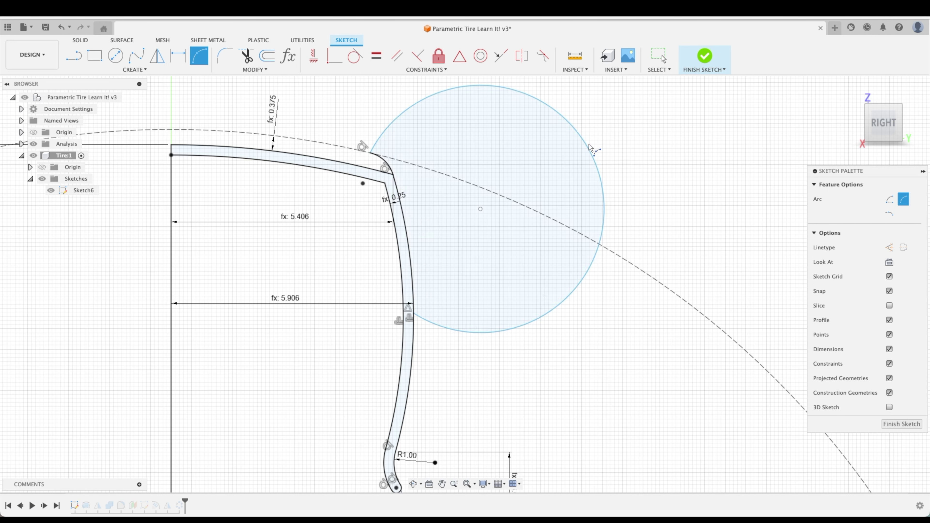
pyautogui.press('Escape')
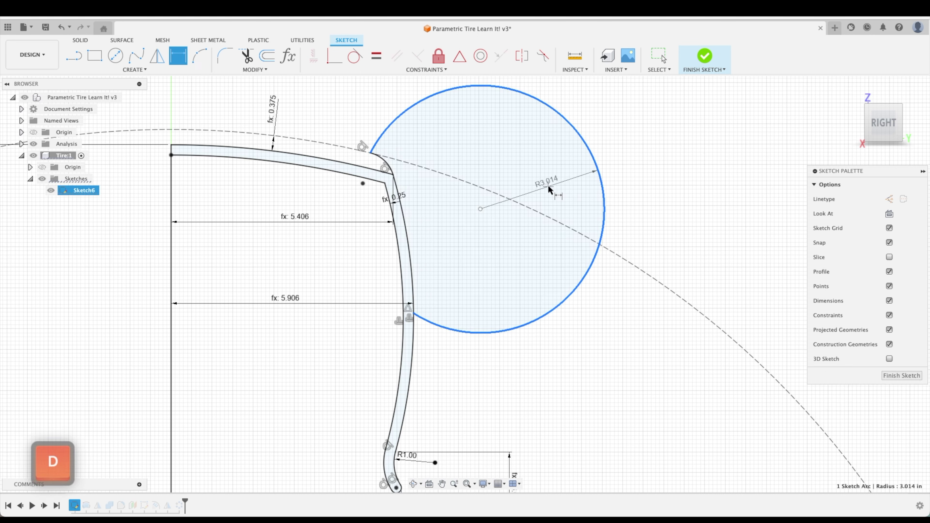
pyautogui.click(544, 178)
pyautogui.write('3.0141233647')
pyautogui.press('Return')
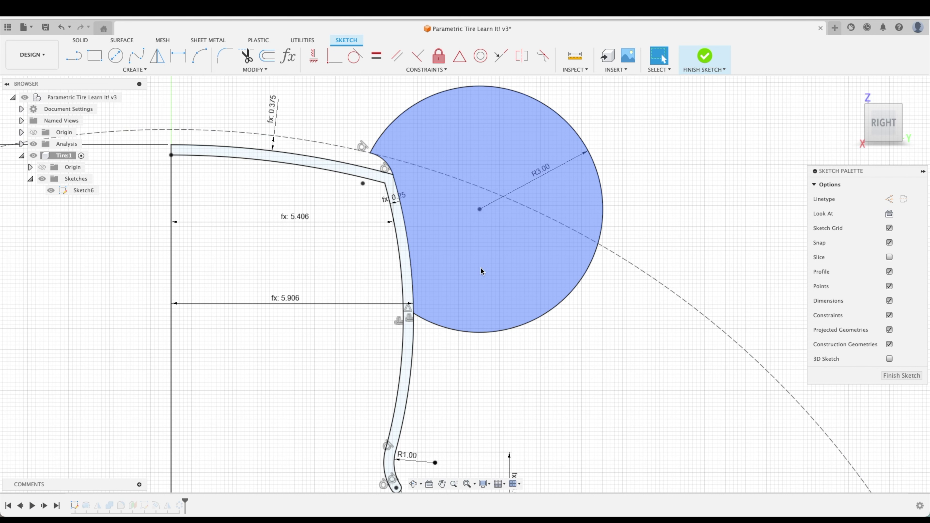
pyautogui.click(911, 376)
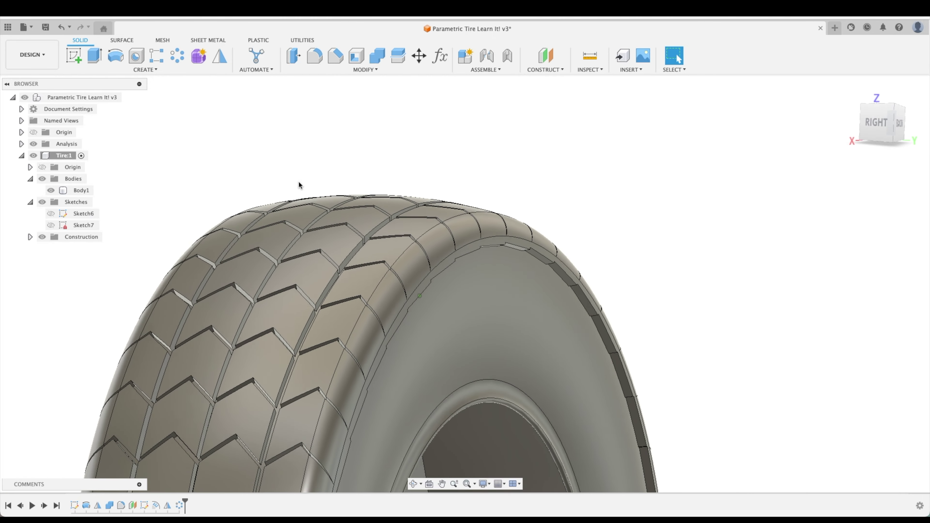
pyautogui.click(50, 214)
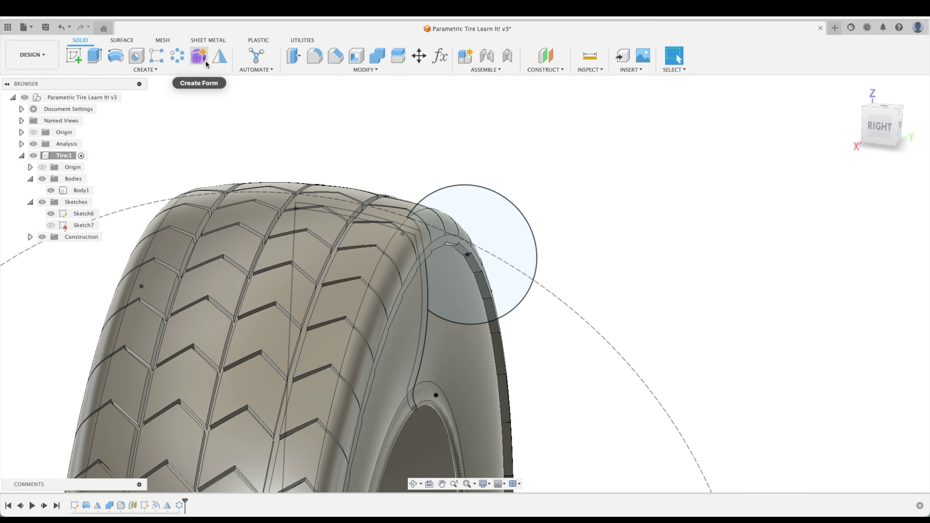
# Revolve the R3 circle a full 360° around the tire's centre axis as a cut.
pyautogui.click(121, 58)
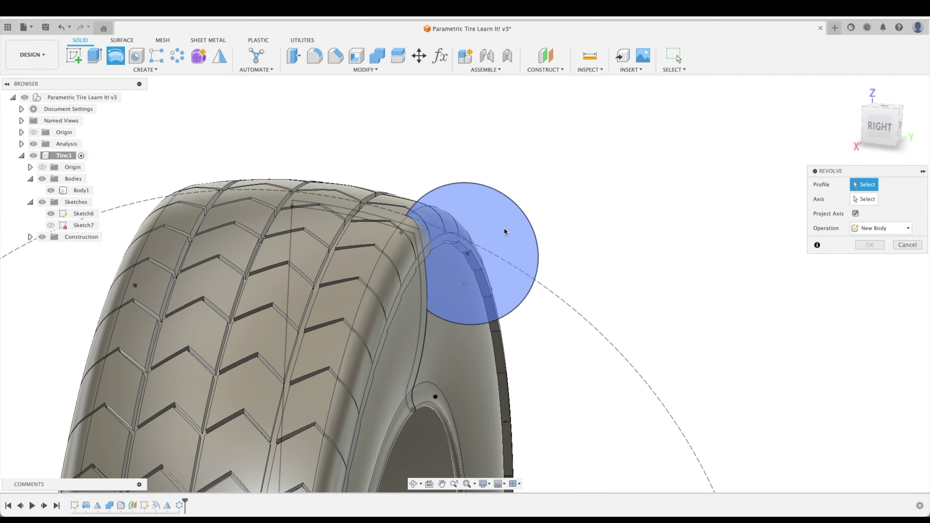
pyautogui.click(517, 230)
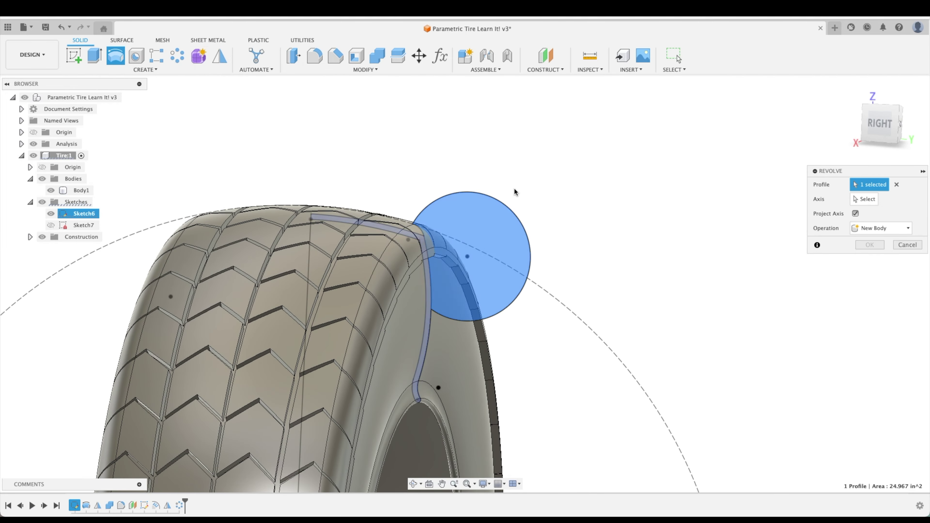
pyautogui.click(877, 201)
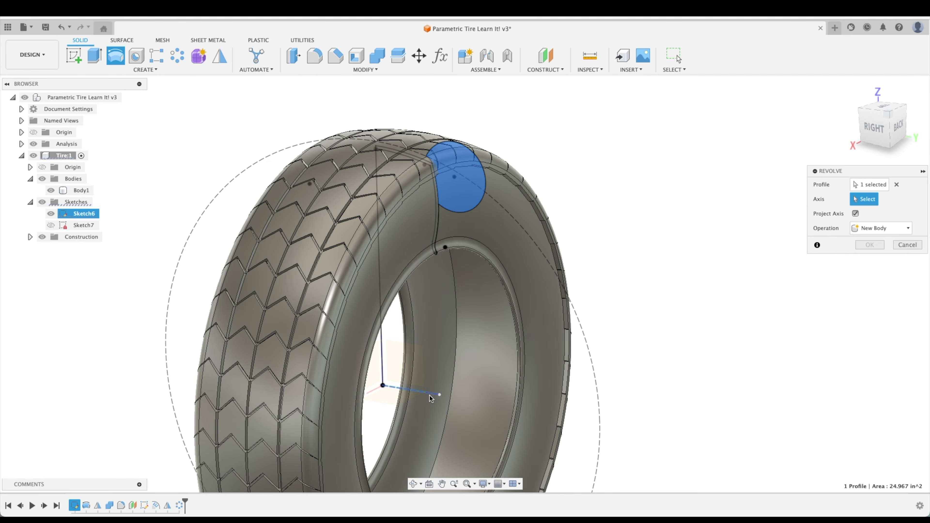
pyautogui.click(430, 396)
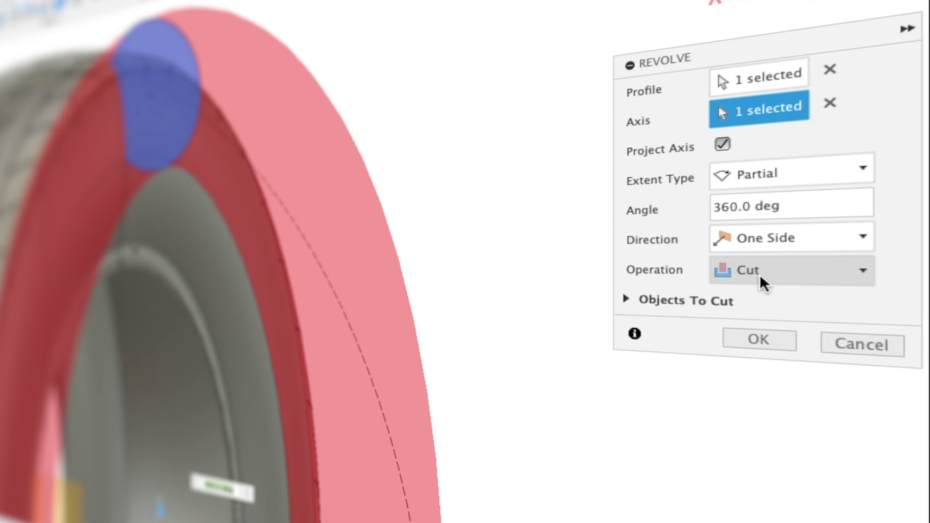
pyautogui.click(763, 341)
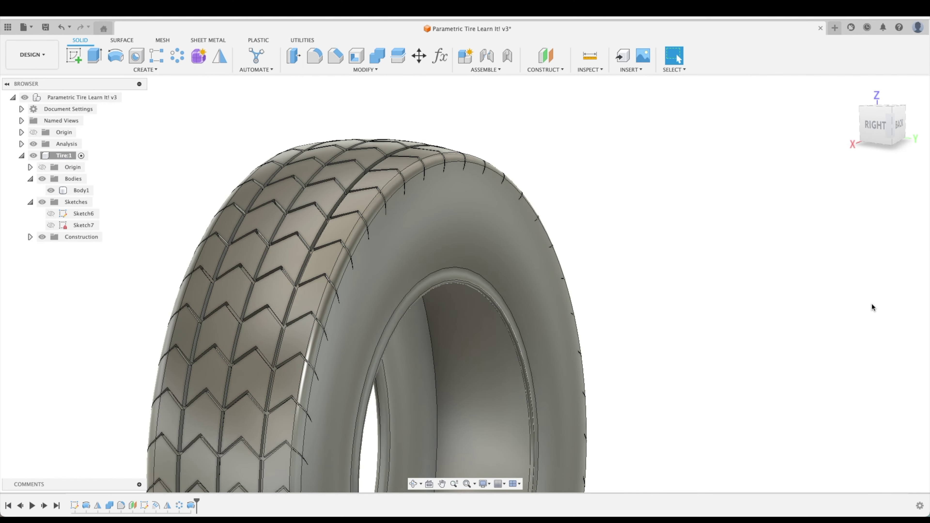
pyautogui.keyDown('shift'); pyautogui.moveTo(871, 303); pyautogui.dragTo(846, 243, button='middle'); pyautogui.keyUp('shift')
pyautogui.keyDown('shift'); pyautogui.hscroll(-10, 847, 242); pyautogui.keyUp('shift')
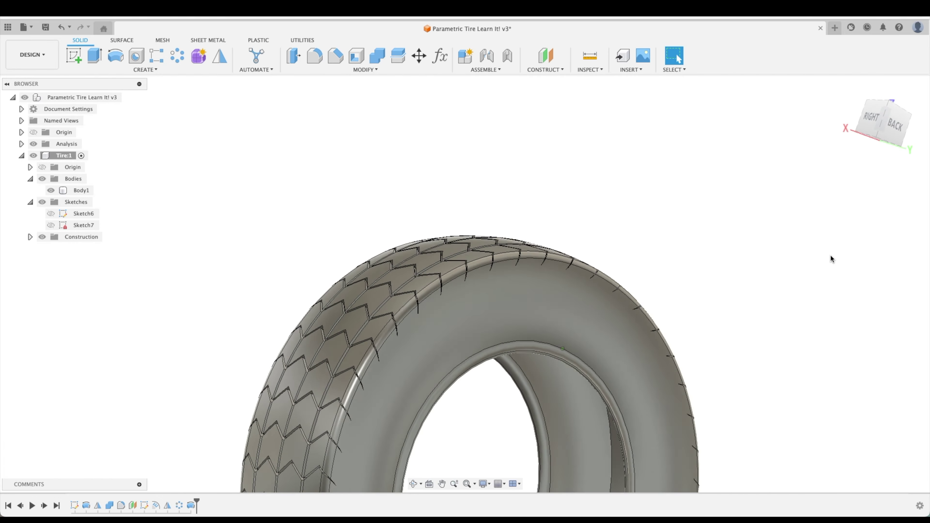
# Mirror the revolve-cut groove feature across the tire's centre origin plane.
pyautogui.click(226, 61)
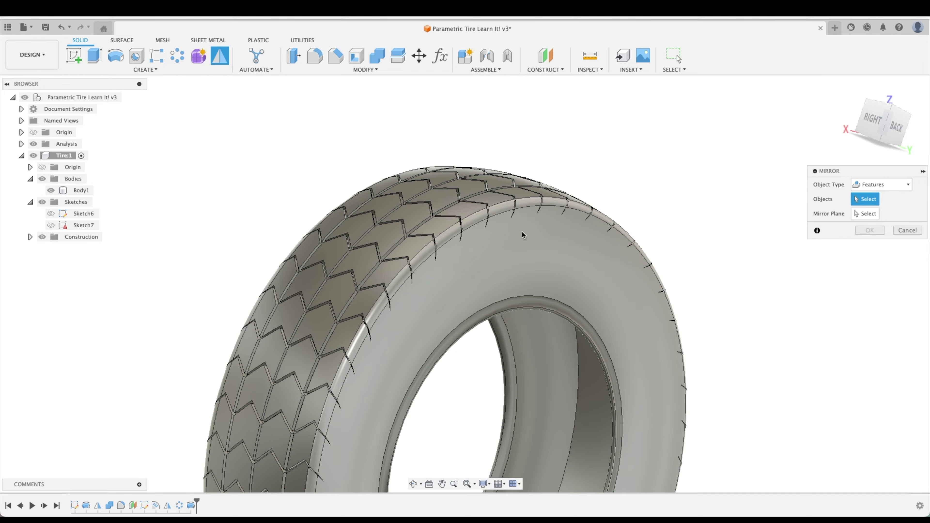
pyautogui.click(490, 230)
pyautogui.click(868, 213)
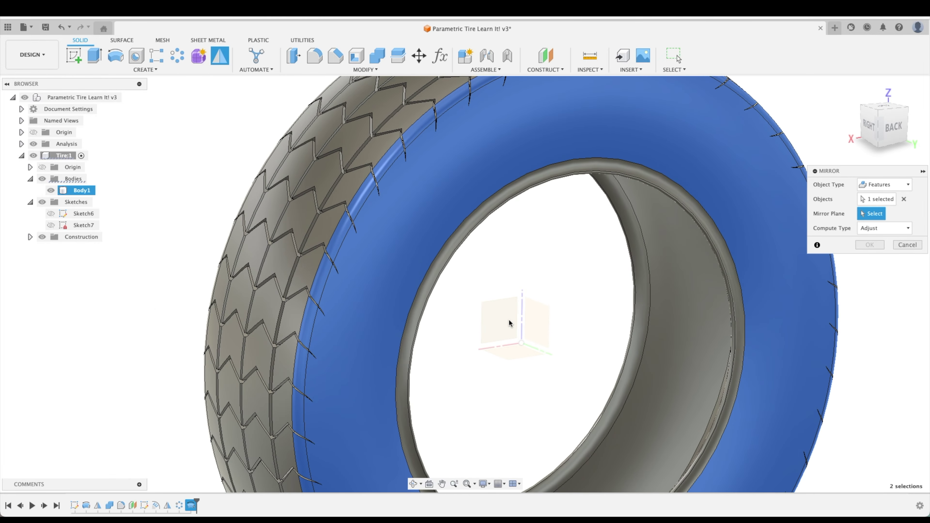
pyautogui.click(509, 319)
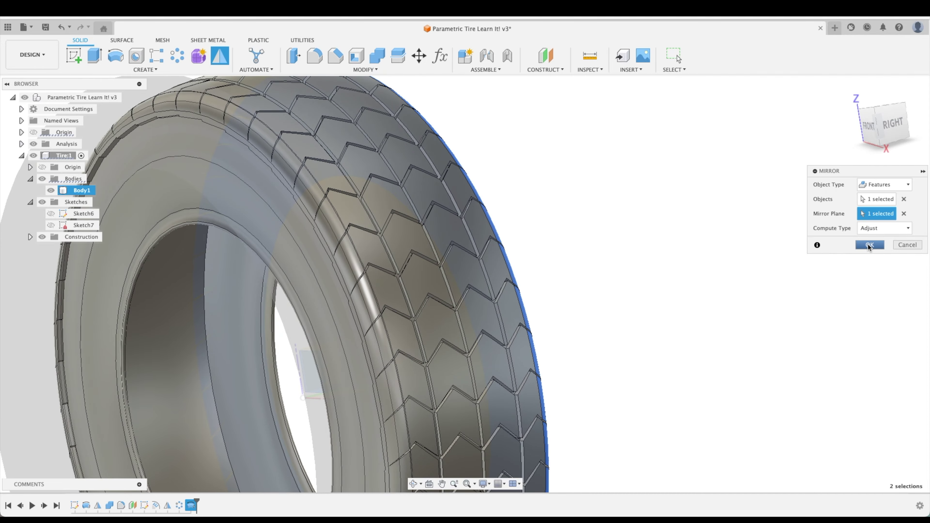
pyautogui.click(869, 245)
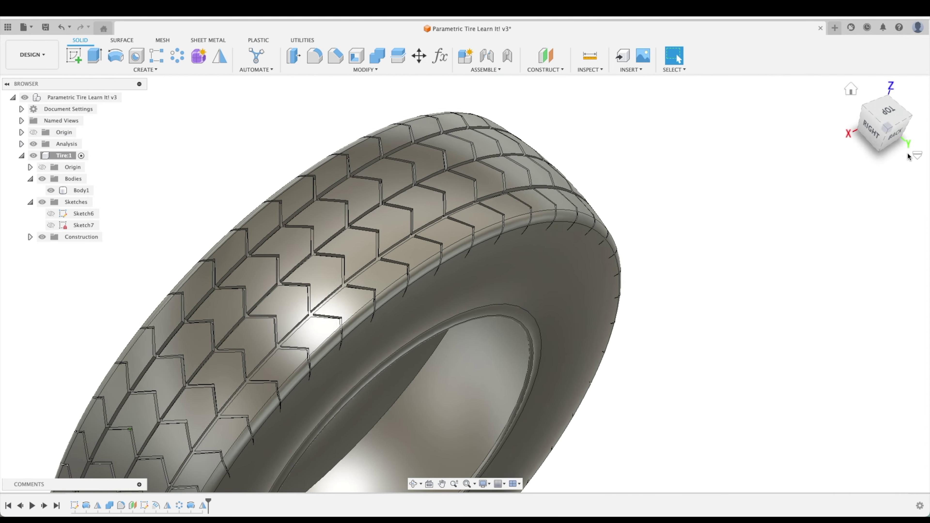
# Return to the home view, save the design as v4, and open Change Parameters.
pyautogui.click(851, 89)
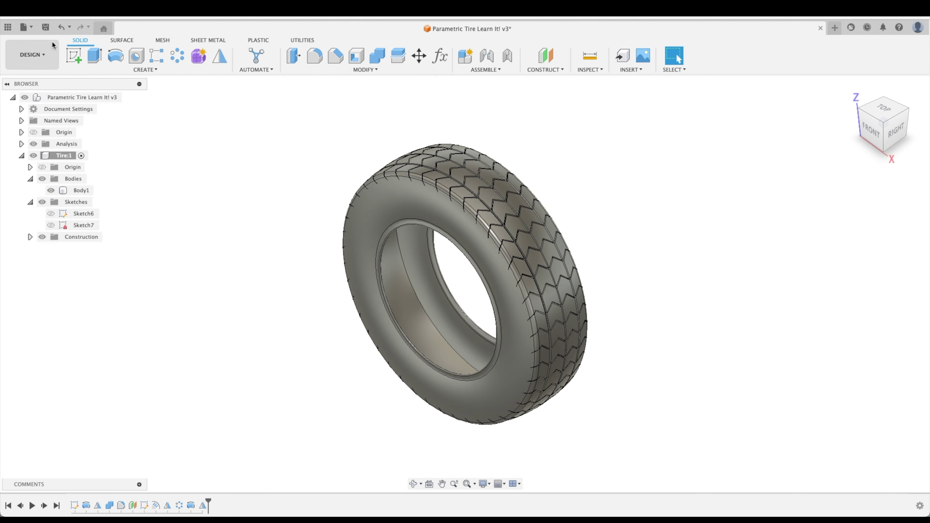
pyautogui.click(46, 28)
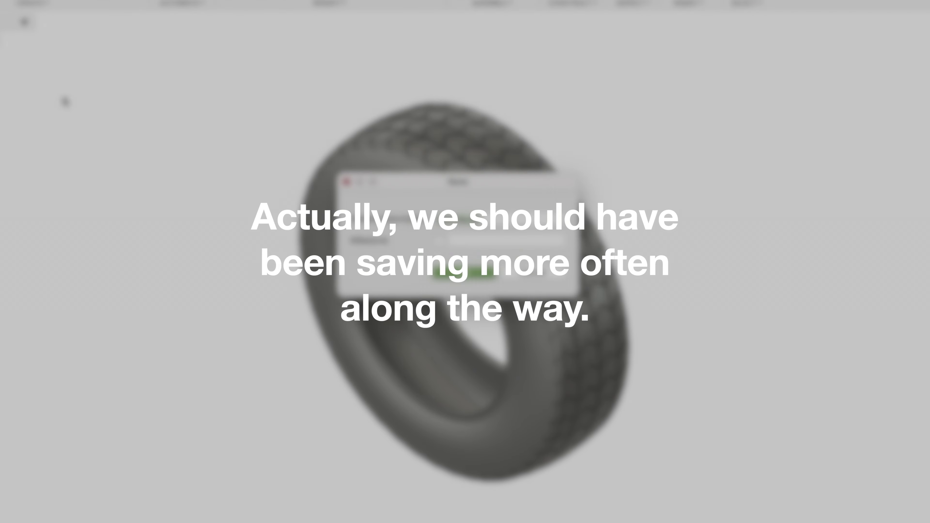
pyautogui.click(472, 274)
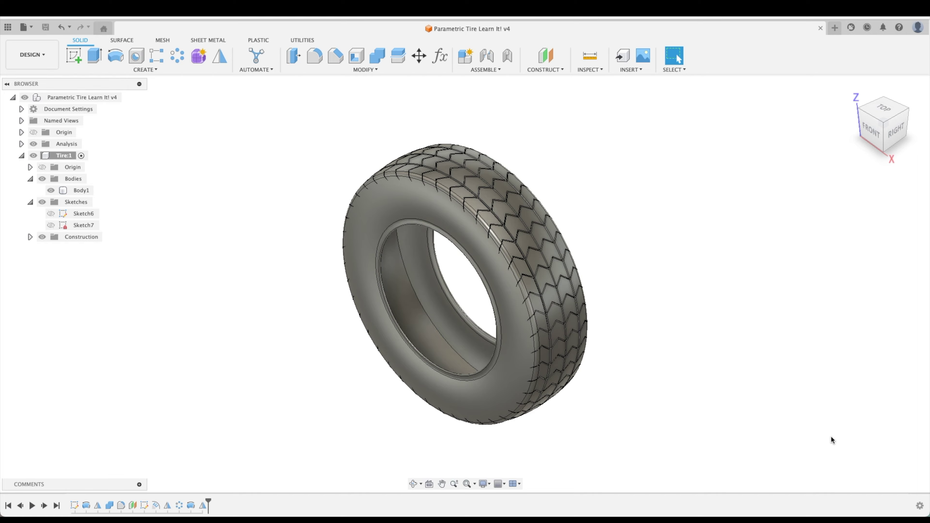
pyautogui.scroll(5, 830, 435)
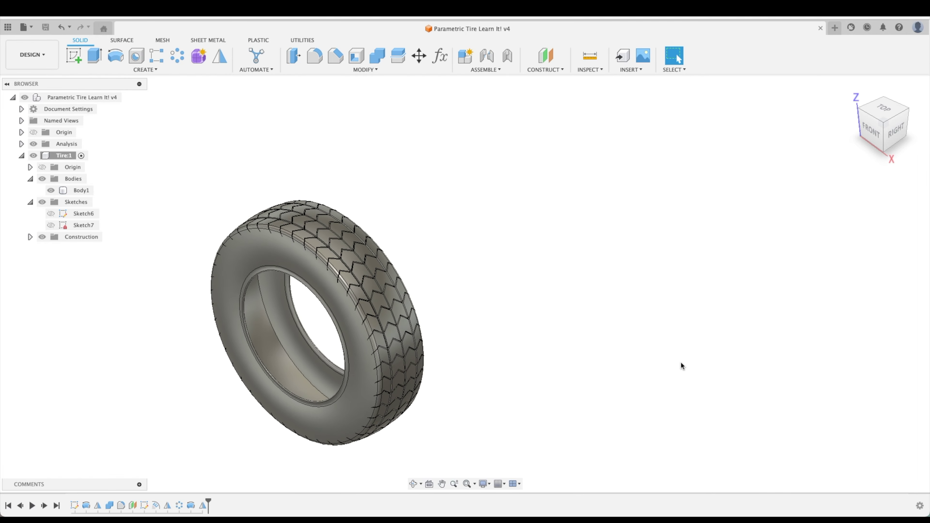
pyautogui.click(438, 58)
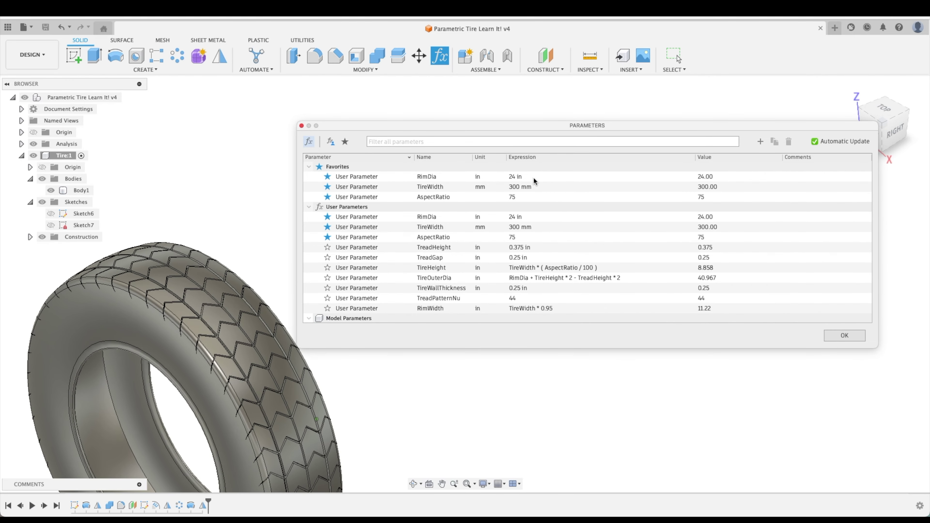
# Change the TreadPatternNu expression to 38, then to 60.
pyautogui.click(534, 176)
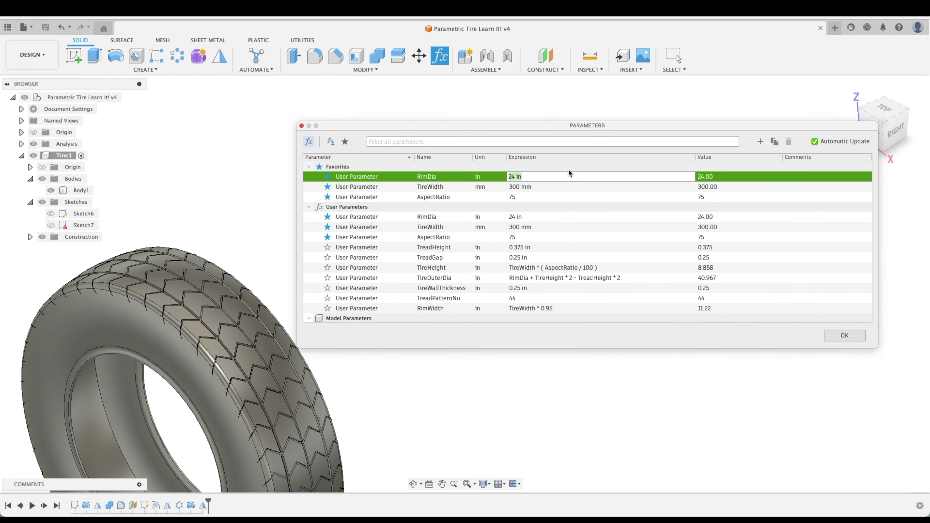
pyautogui.click(526, 298)
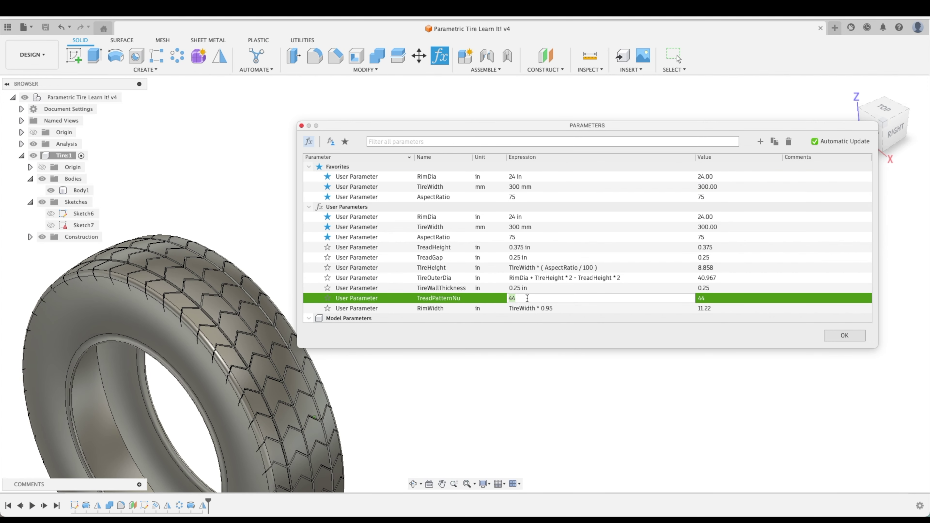
pyautogui.write('38')
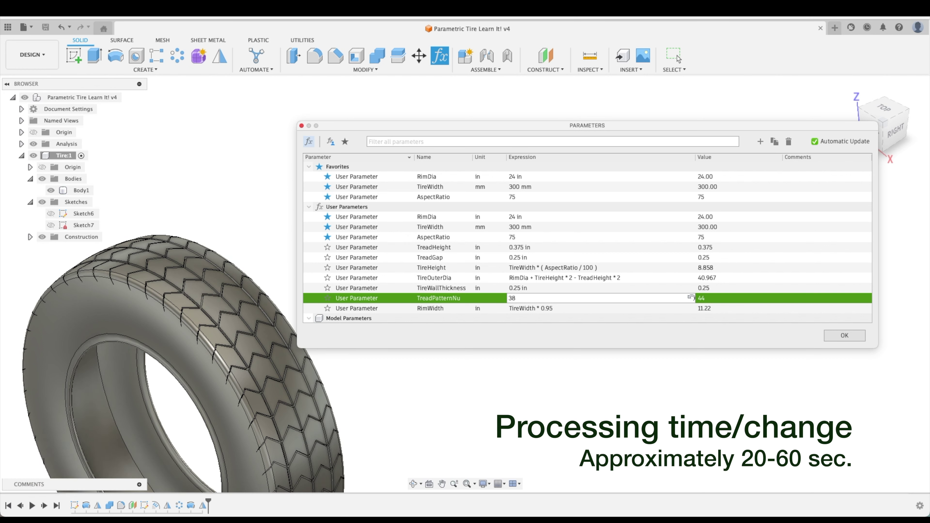
pyautogui.press('Return')
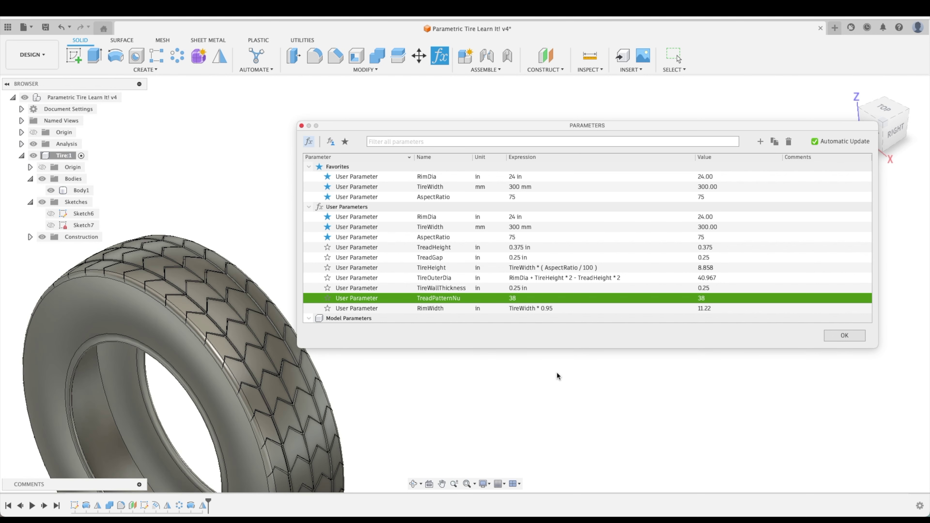
pyautogui.click(523, 298)
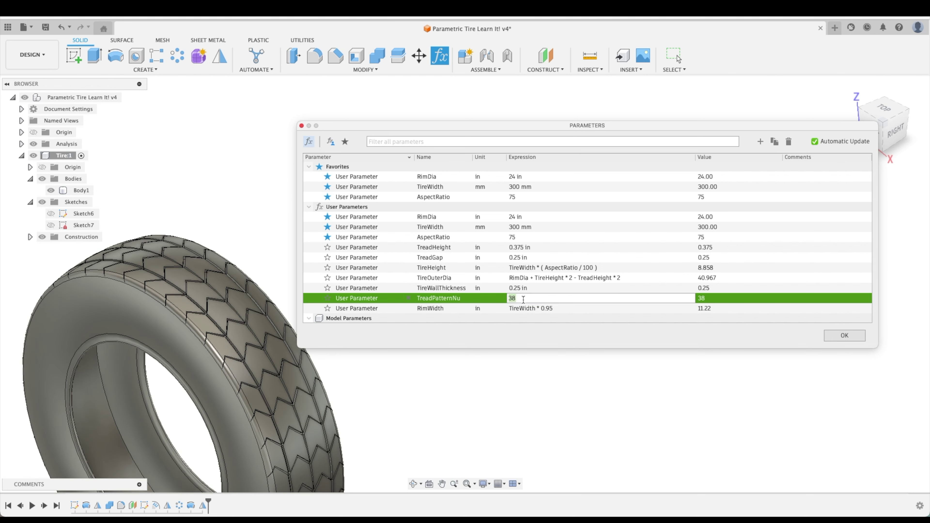
pyautogui.write('60')
pyautogui.press('Return')
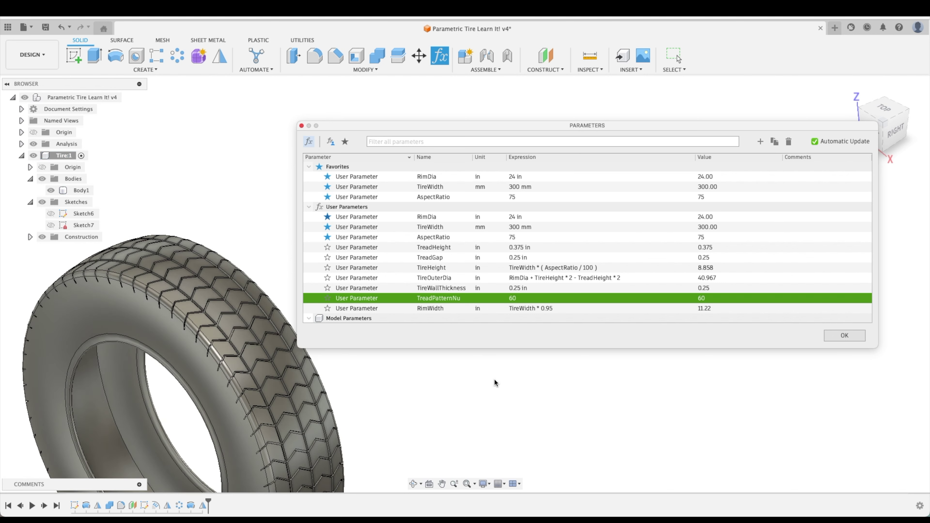
# Change AspectRatio from 75 to 60, bringing TireHeight to 7.087 in.
pyautogui.click(523, 198)
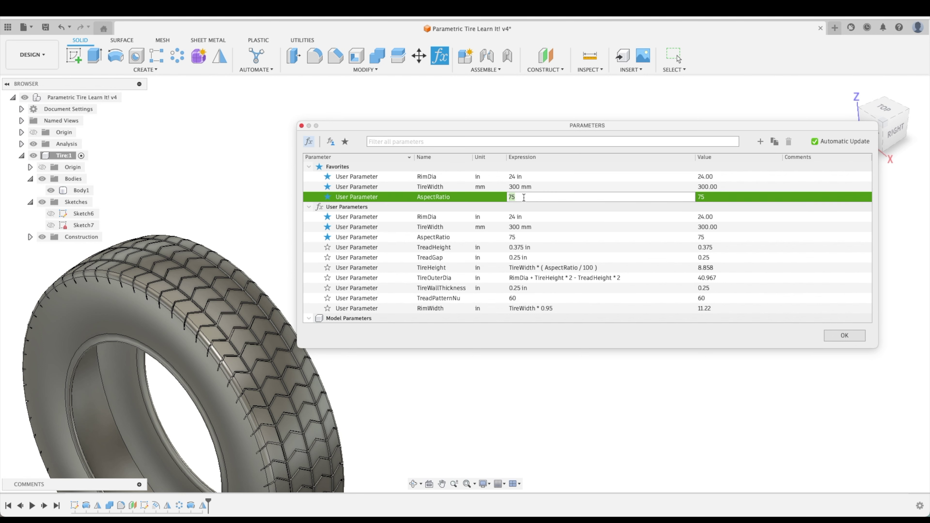
pyautogui.write('60')
pyautogui.press('Return')
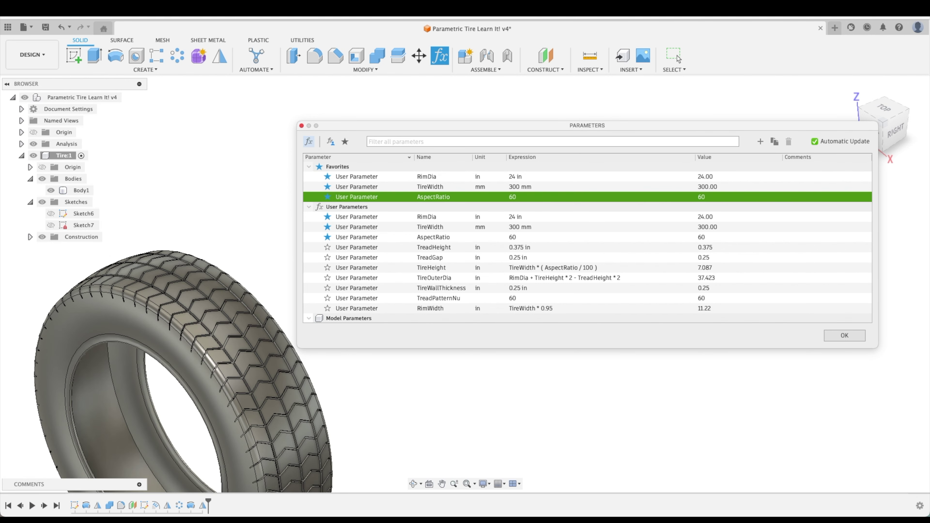
pyautogui.click(543, 187)
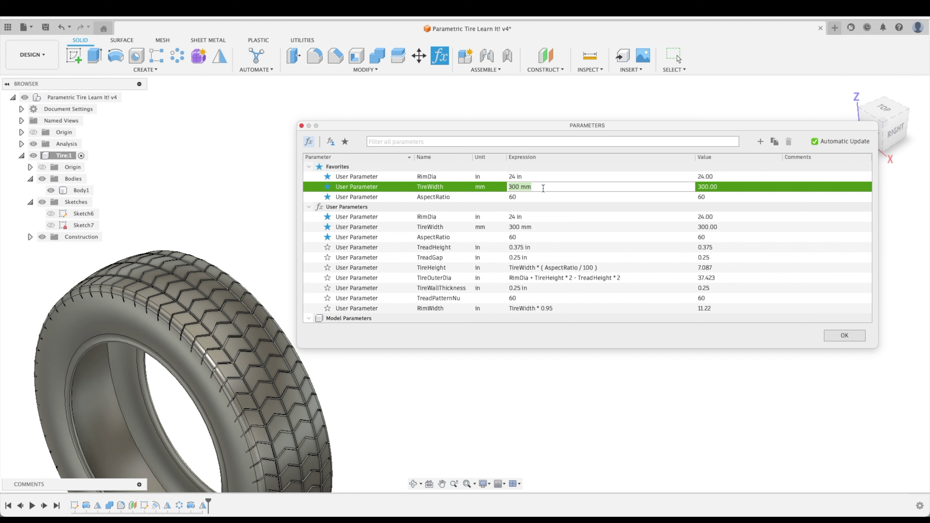
# Set TireWidth to 350 mm and RimDia to 19 in, then close the Parameters dialog.
pyautogui.write('350')
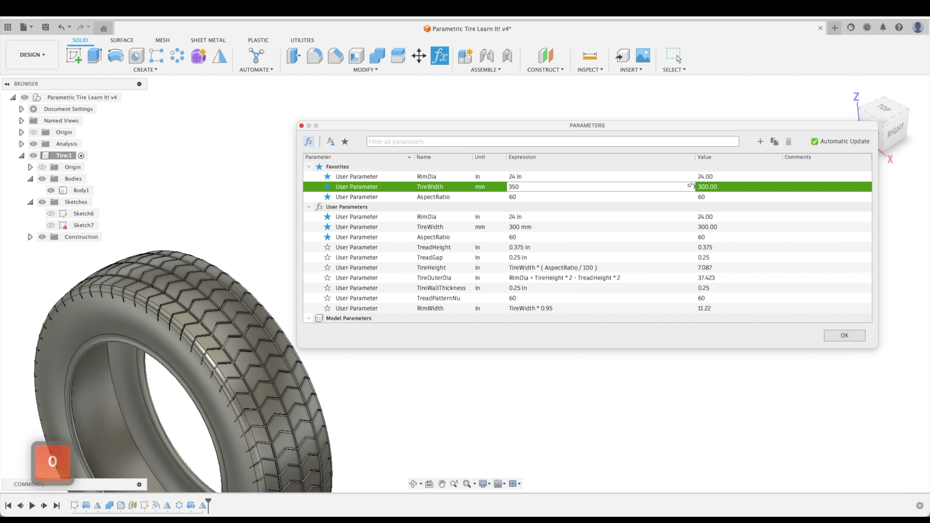
pyautogui.press('Return')
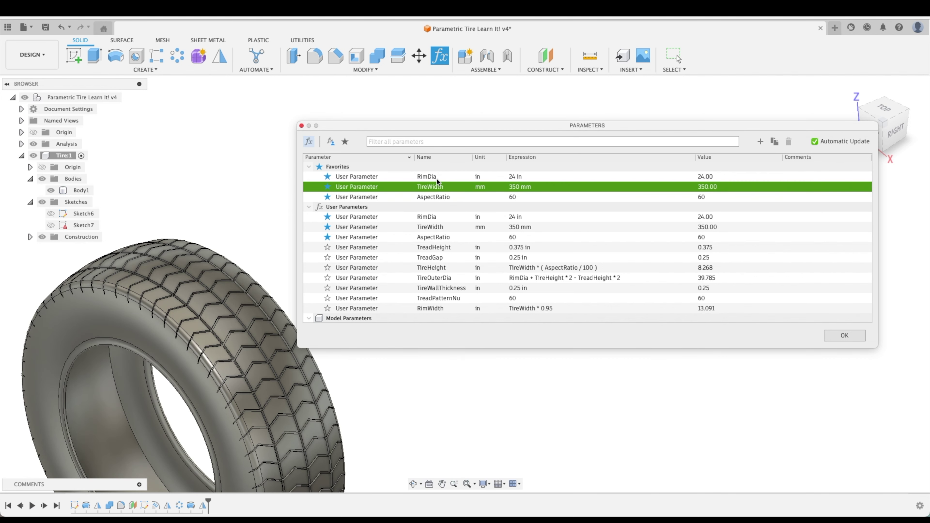
pyautogui.click(530, 178)
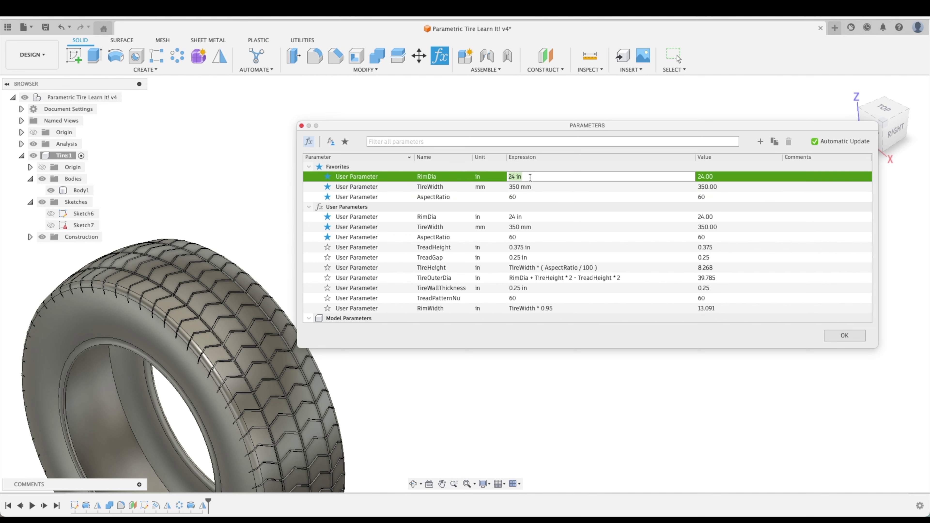
pyautogui.write('19')
pyautogui.press('Return')
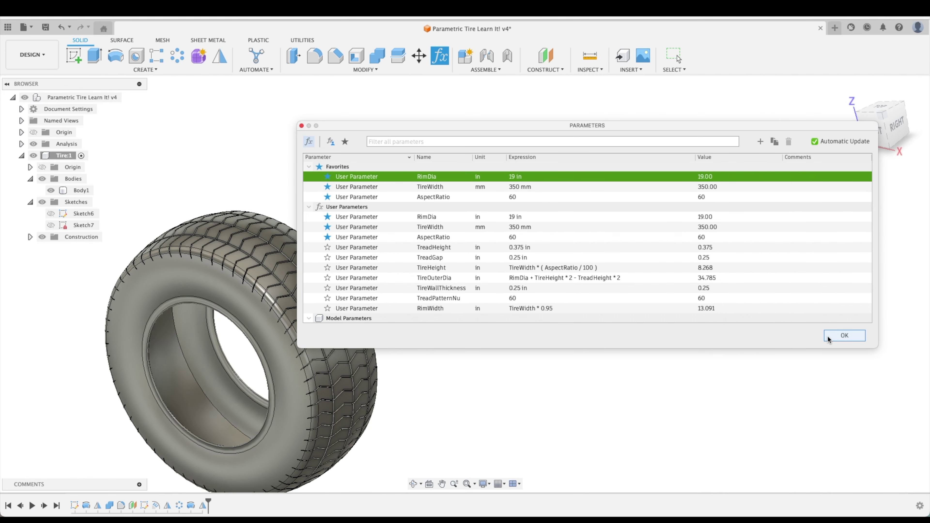
pyautogui.click(842, 335)
pyautogui.click(850, 90)
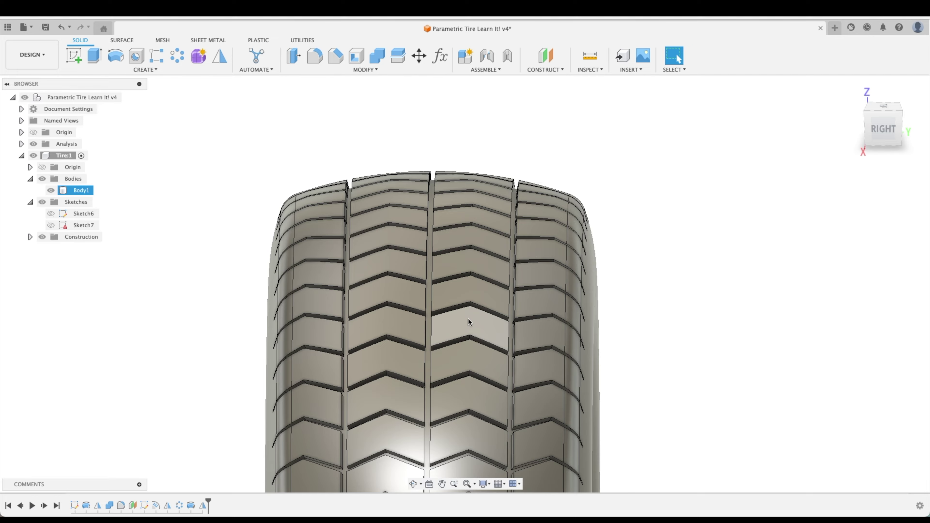
pyautogui.scroll(-3, 635, 288)
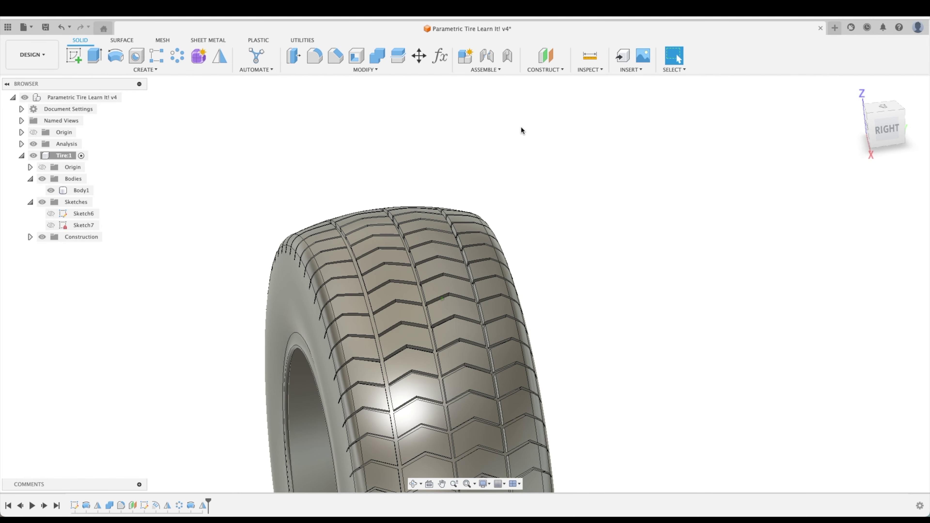
pyautogui.click(850, 88)
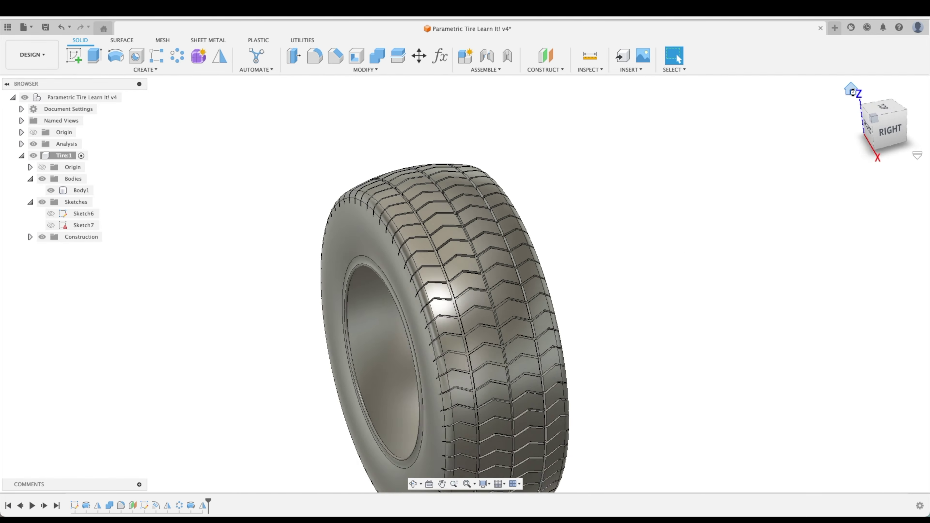